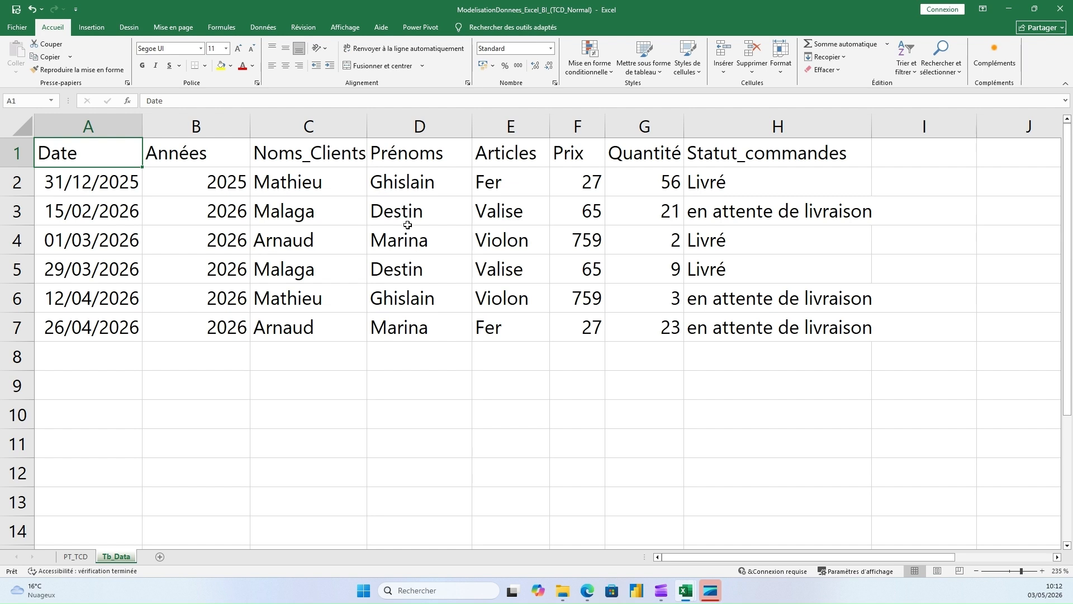
Examine the order list on the Tb_Data sheet, including its Date, Années and Quantité columns and the year formula in B2
click(518, 239)
click(227, 155)
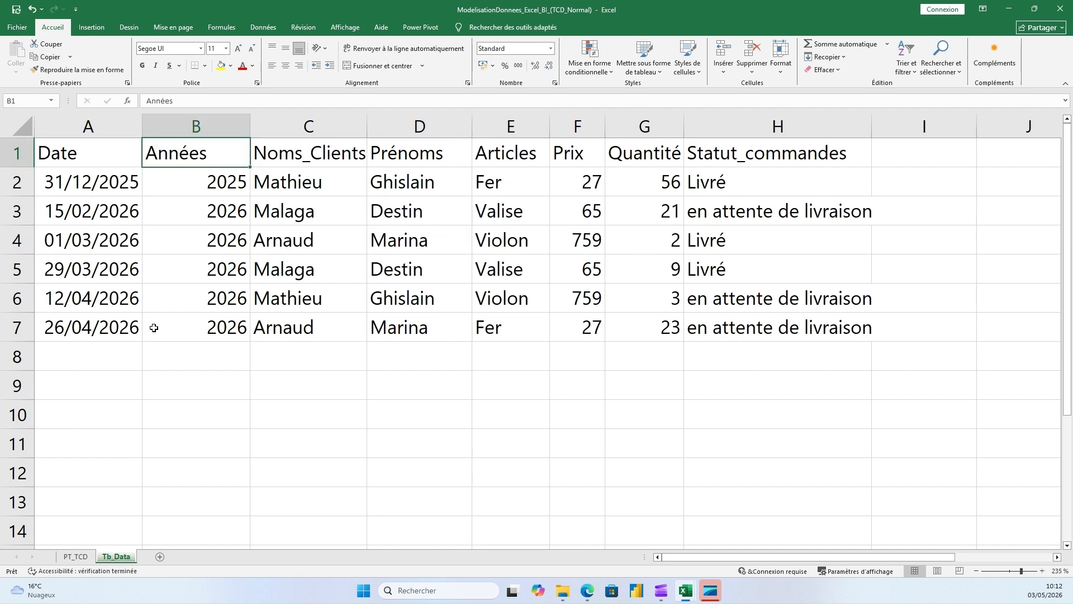
click(330, 390)
click(87, 155)
drag(87, 155, 651, 321)
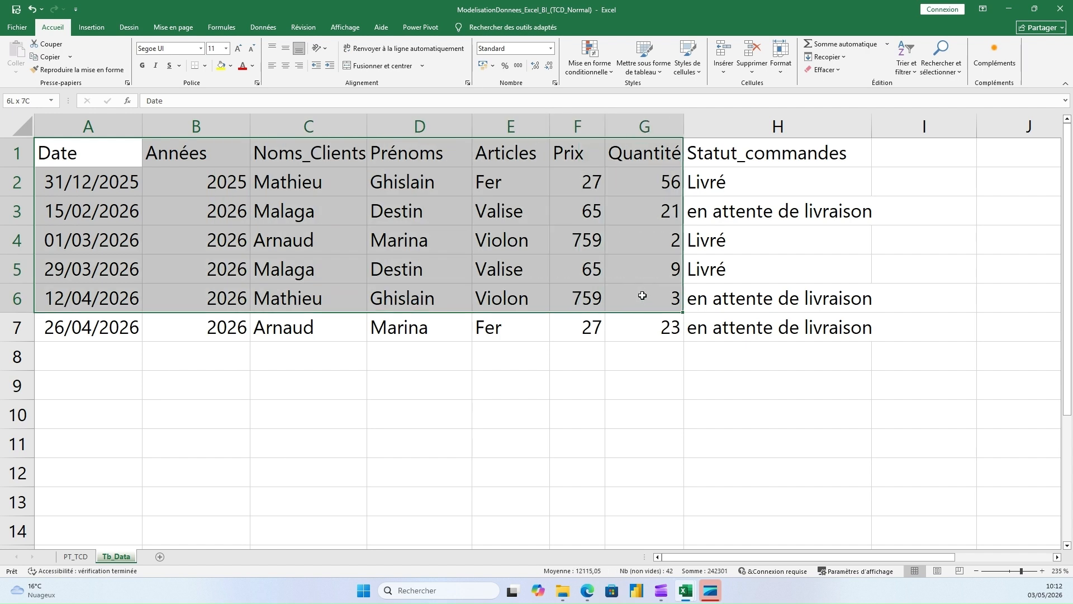
click(200, 124)
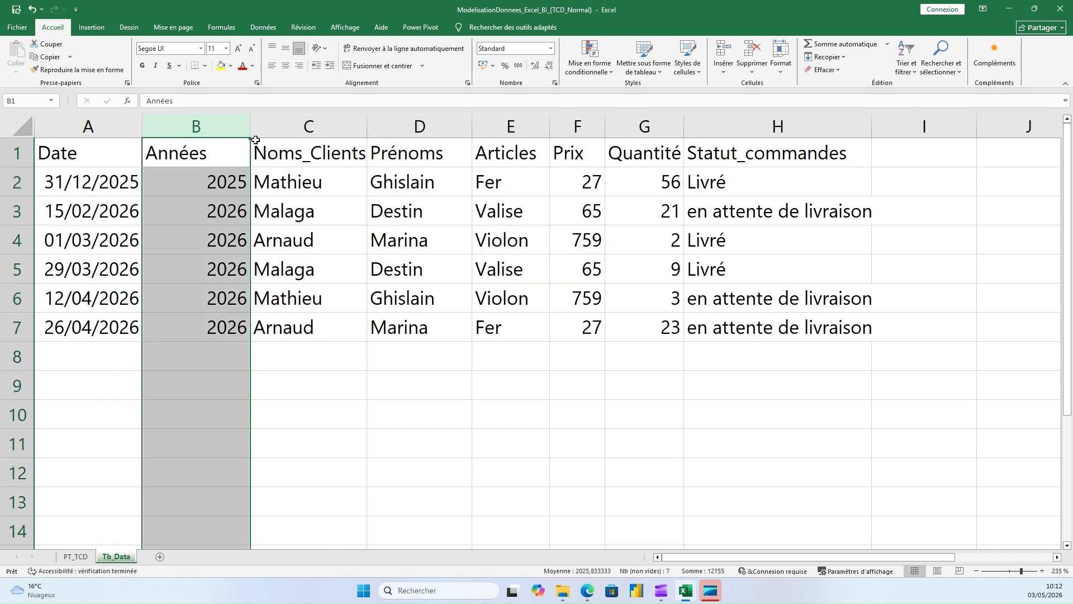
click(113, 125)
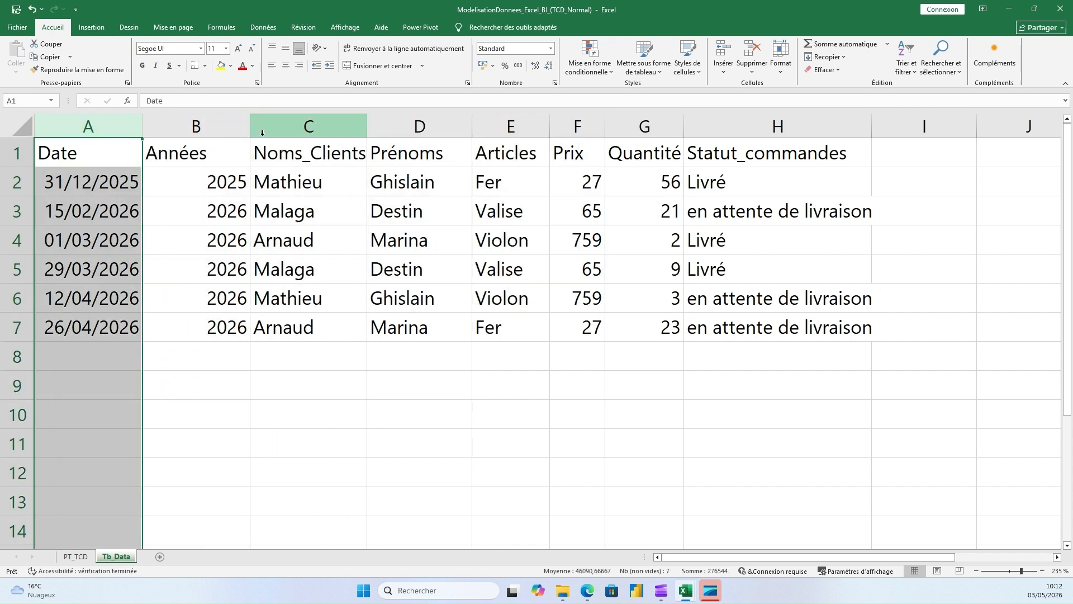
click(221, 188)
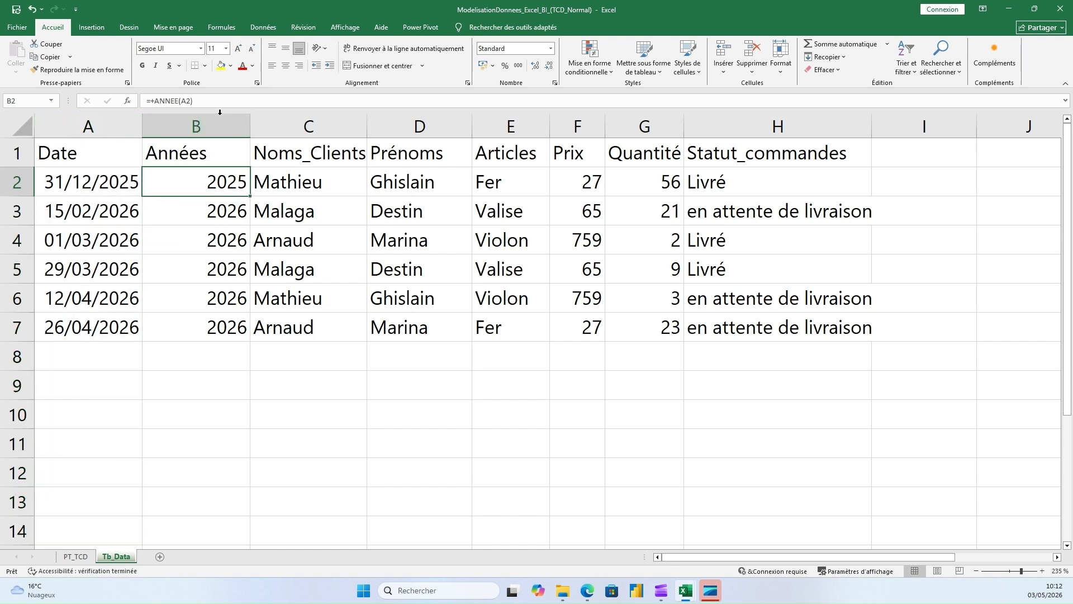
click(319, 247)
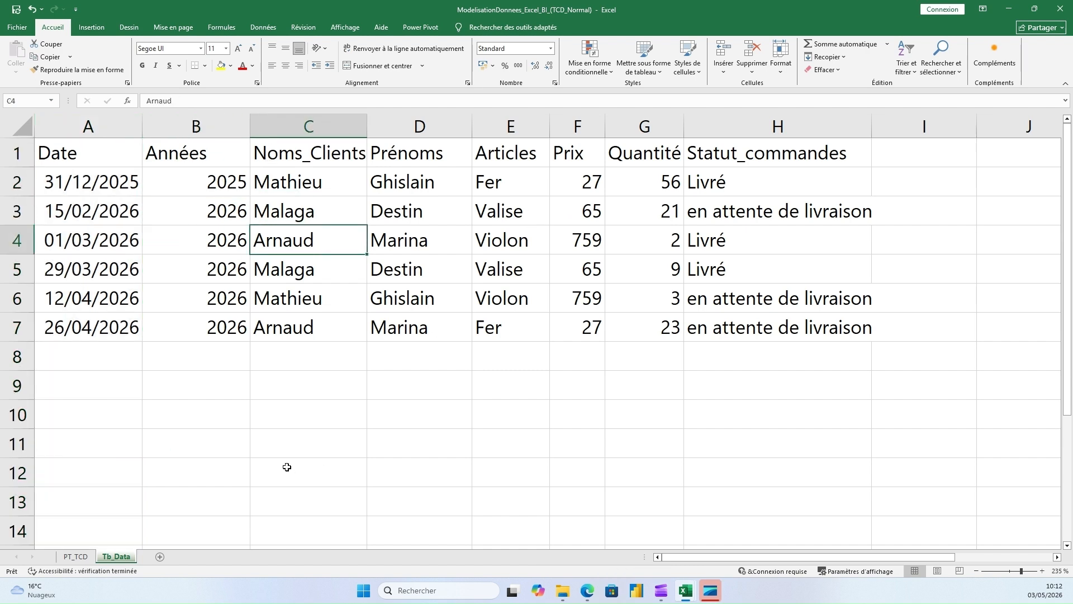
click(291, 384)
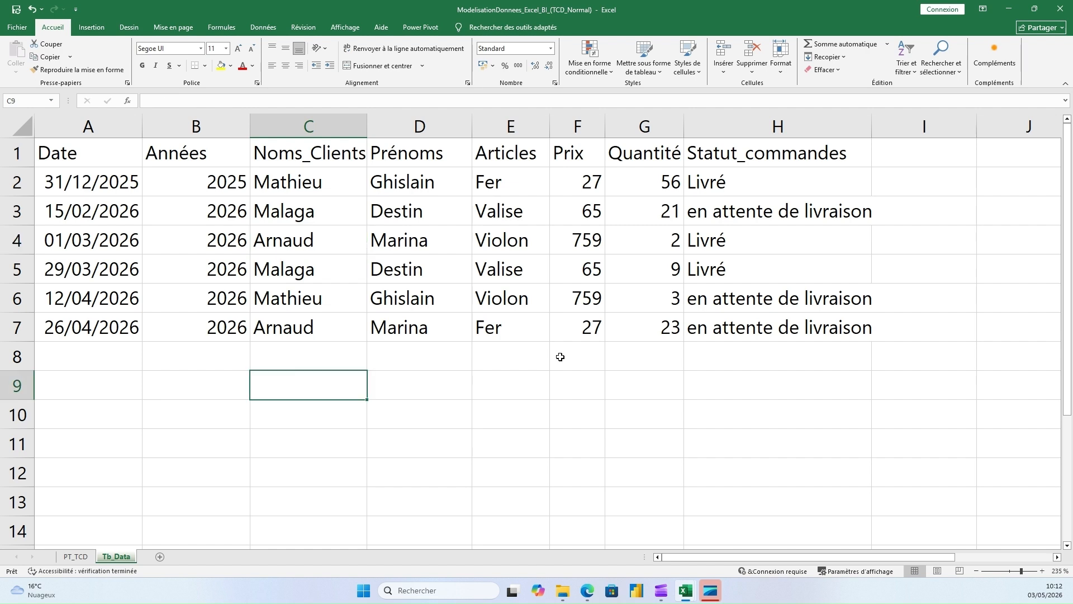
click(647, 145)
key(ctrl+space)
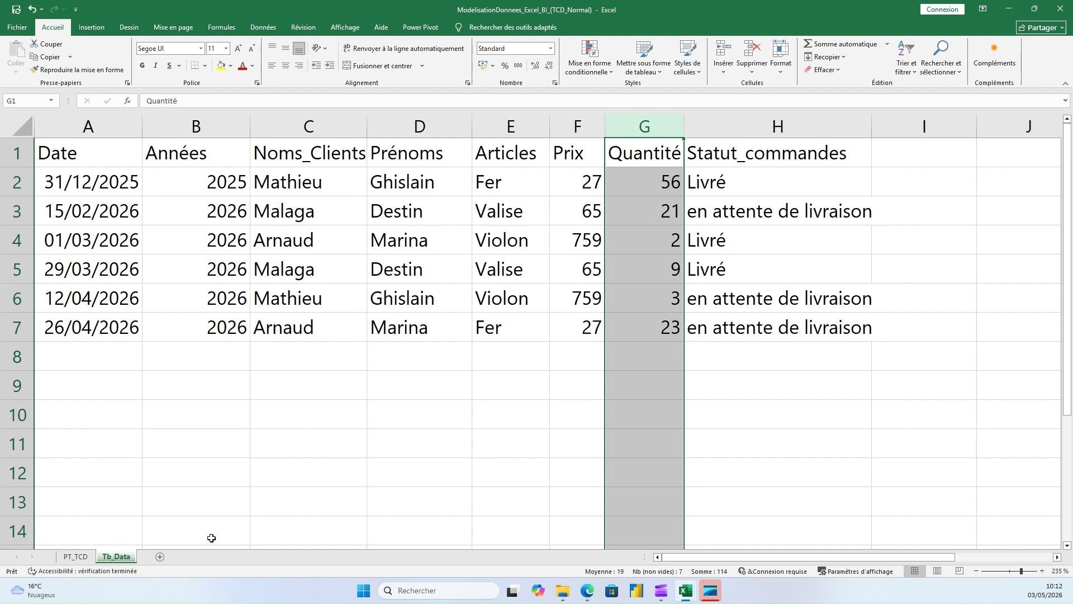
click(194, 128)
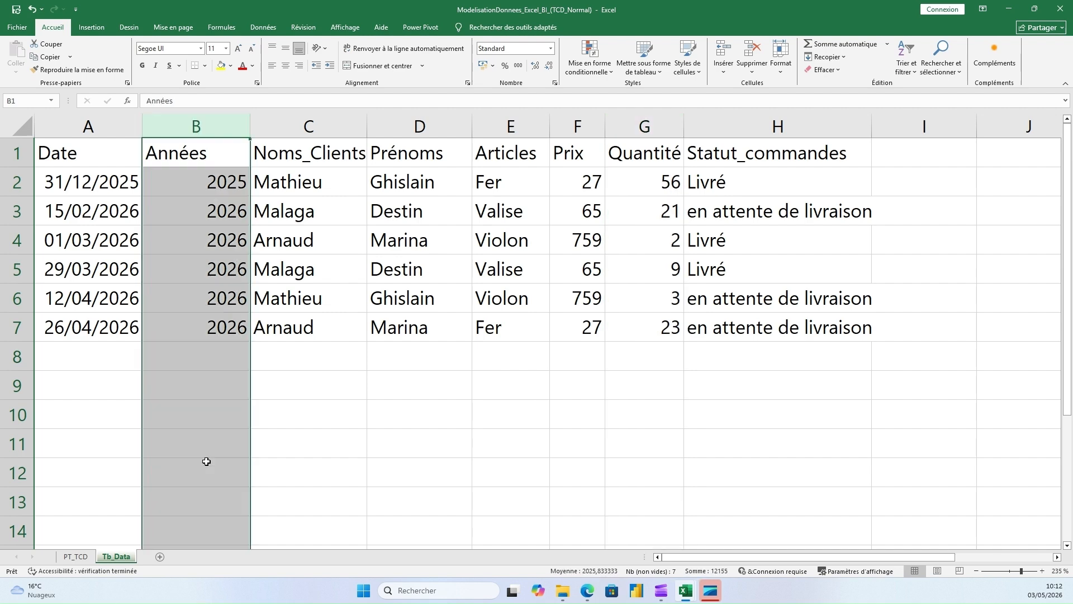
Open the PT_TCD sheet and examine the pivot table of summed quantities by article and year
click(76, 557)
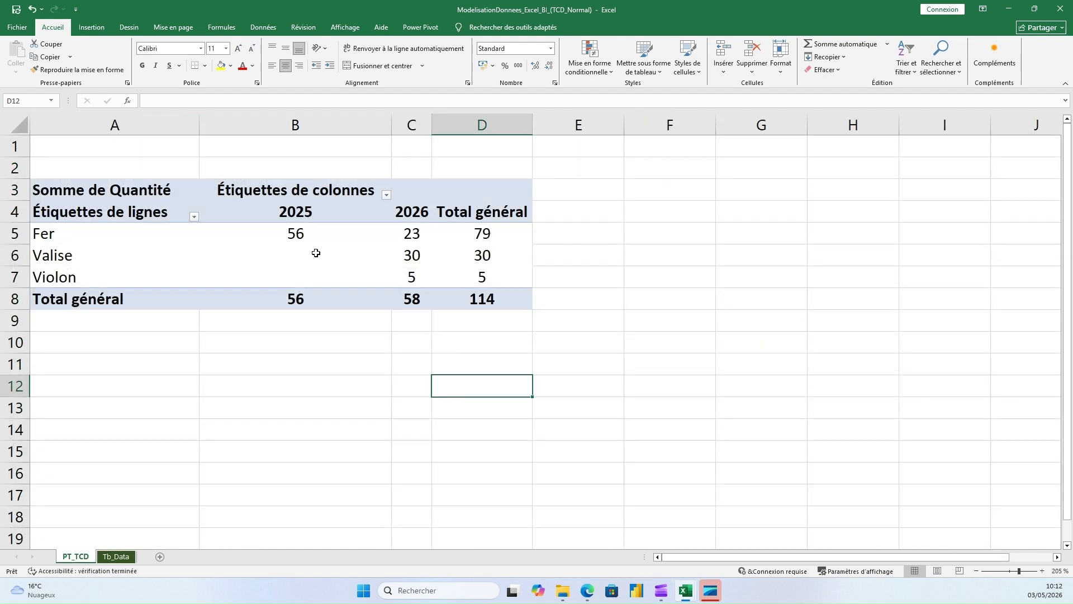
click(82, 244)
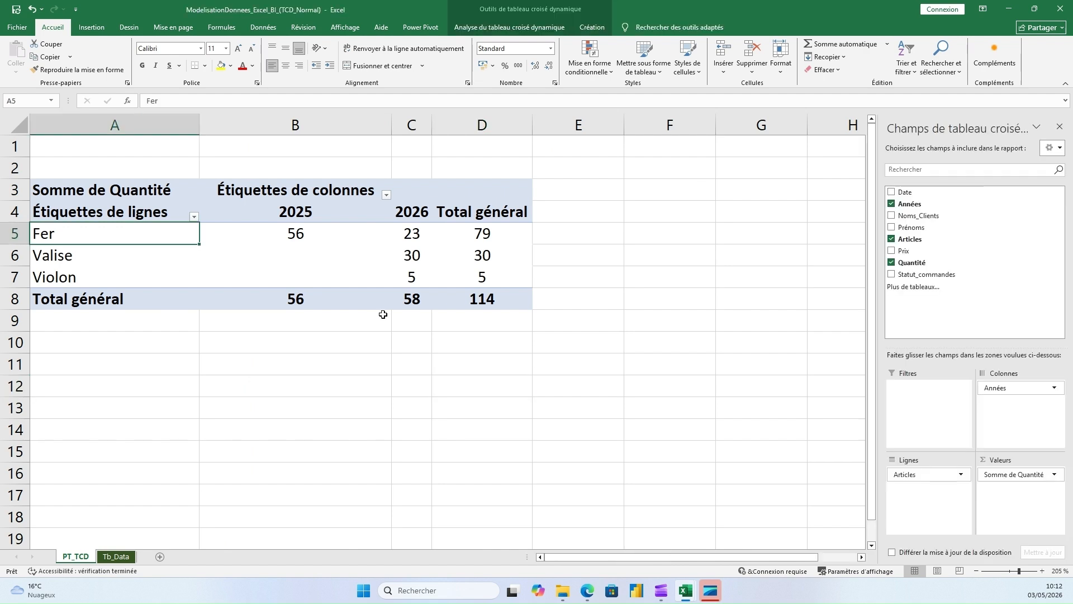
click(323, 244)
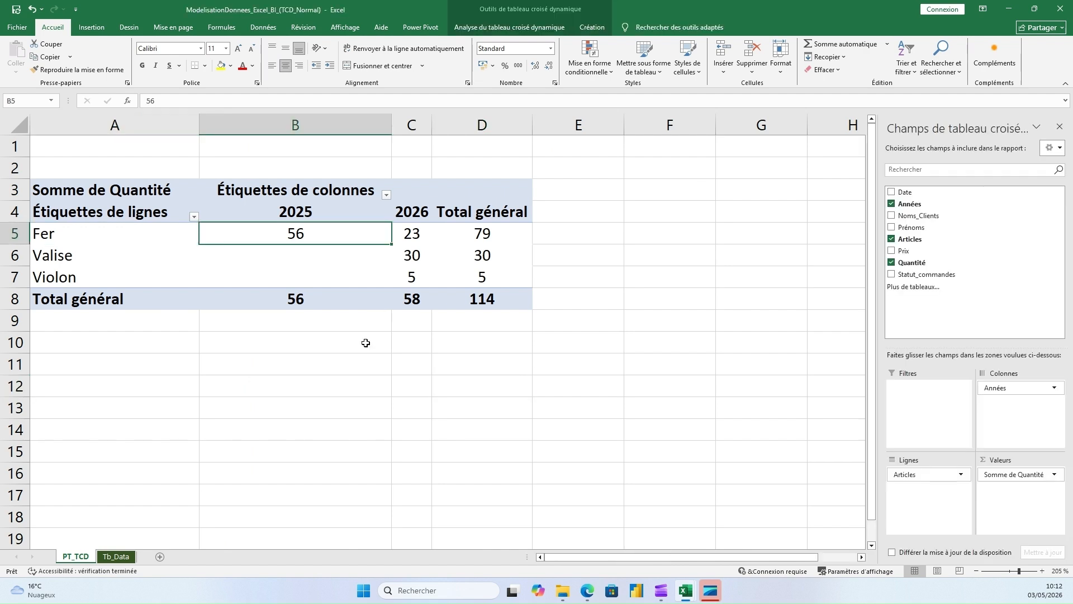
click(415, 233)
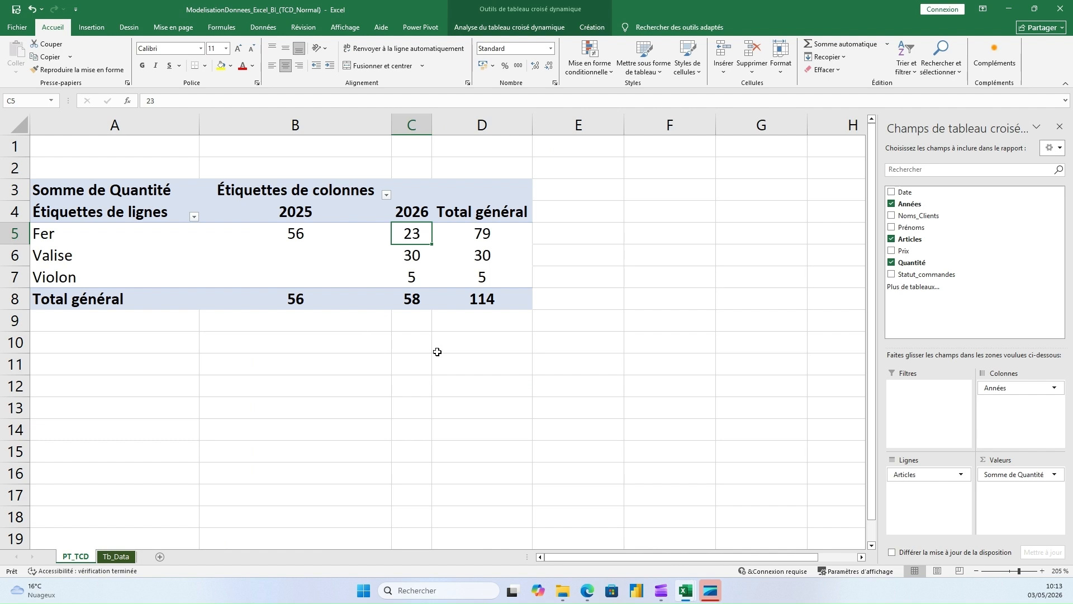
click(354, 411)
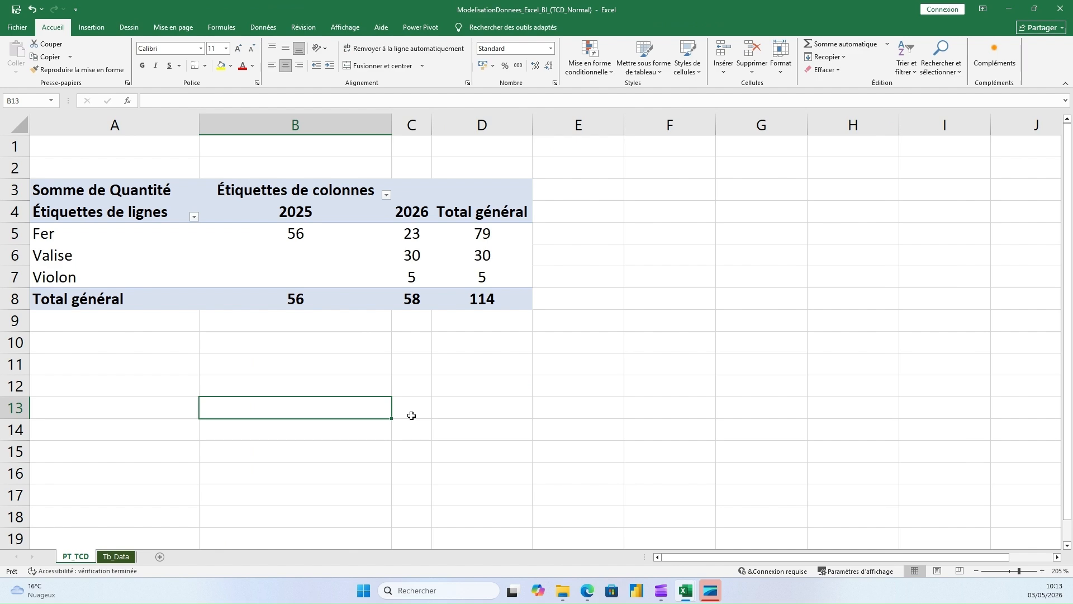
Return to the Tb_Data sheet and review the Années column alongside the Date column
click(116, 557)
click(172, 157)
key(ctrl+space)
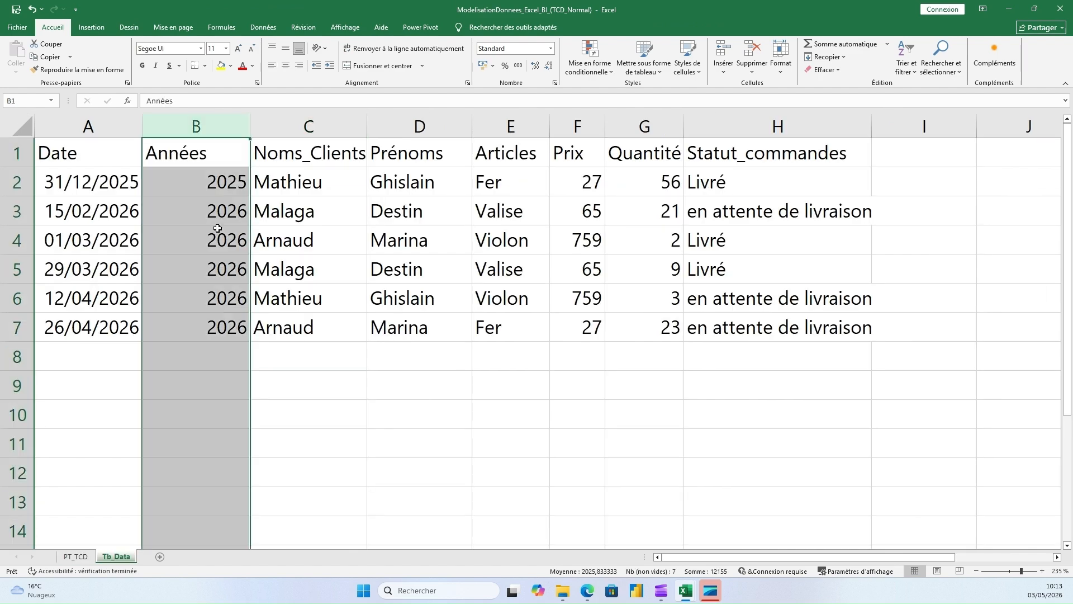
click(94, 152)
click(439, 193)
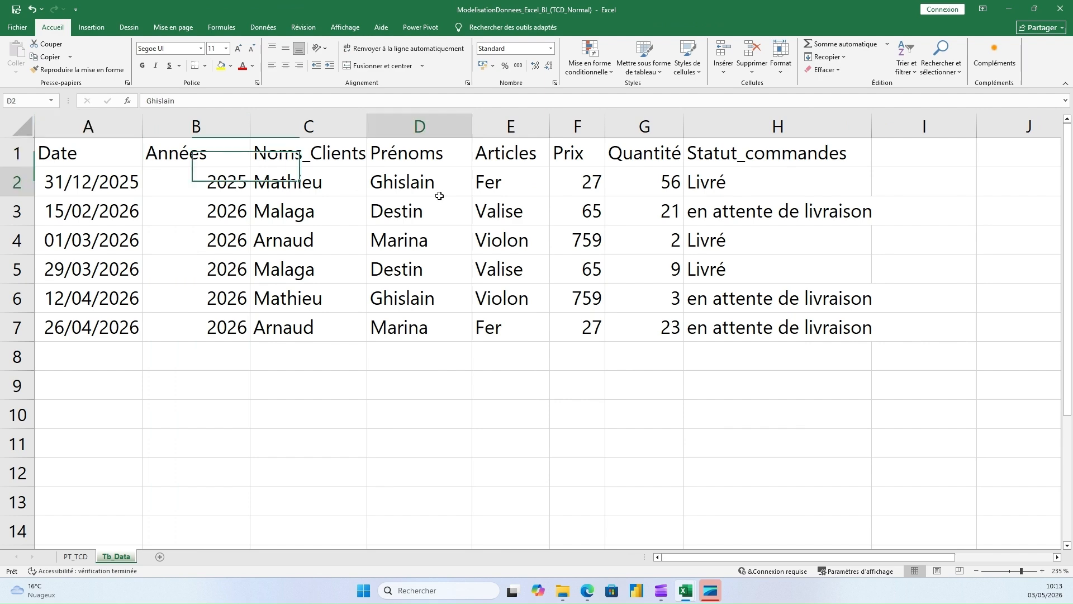
Switch to the ModelisationDonnees_Excel_BI_FN workbook and view the coded table on its Tb_Data sheet
click(692, 593)
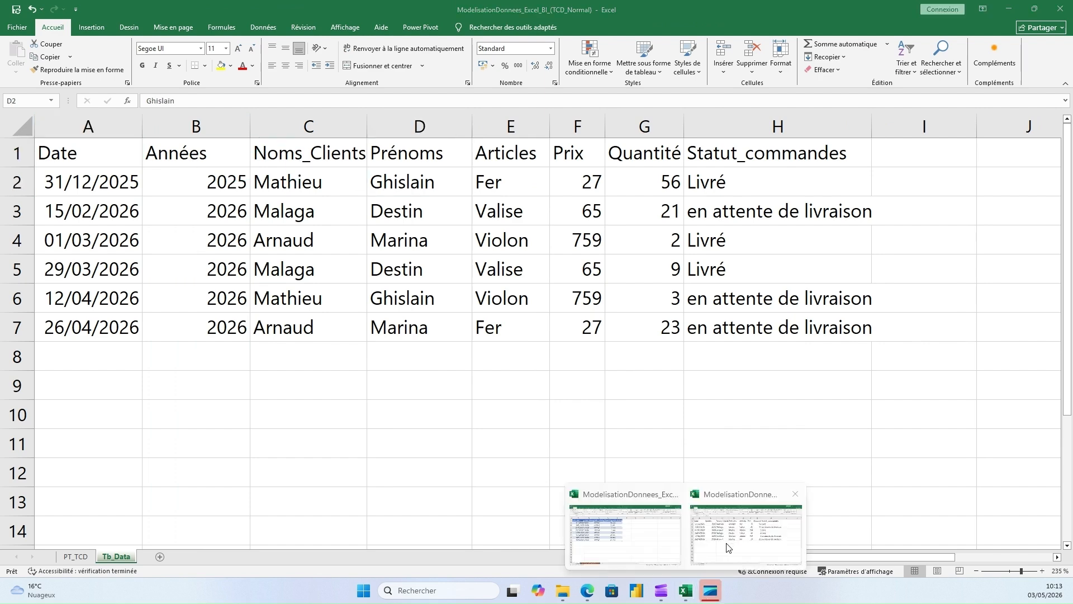
click(375, 427)
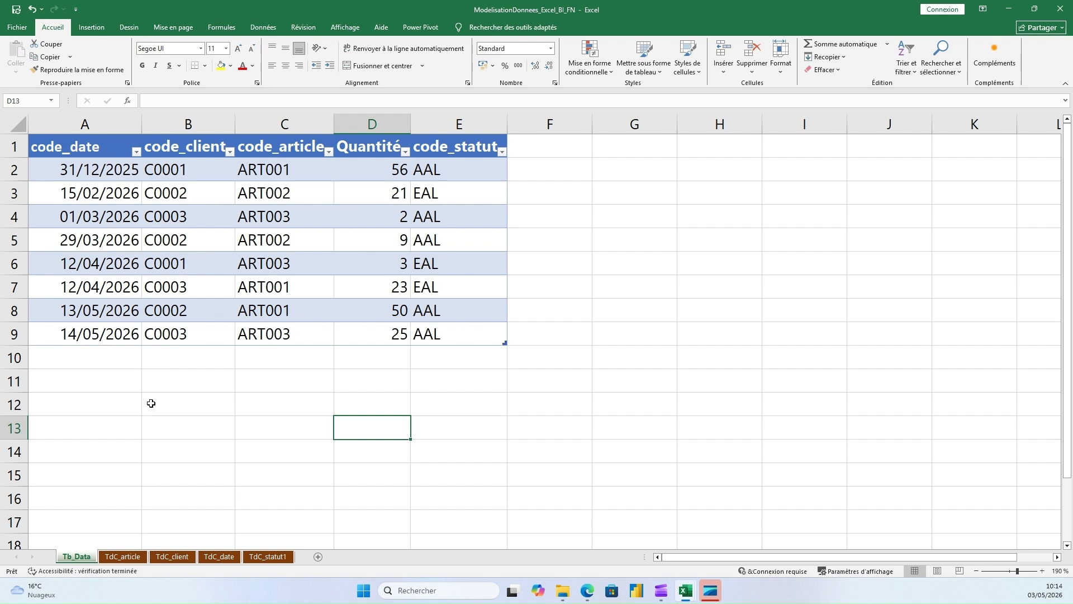
click(157, 444)
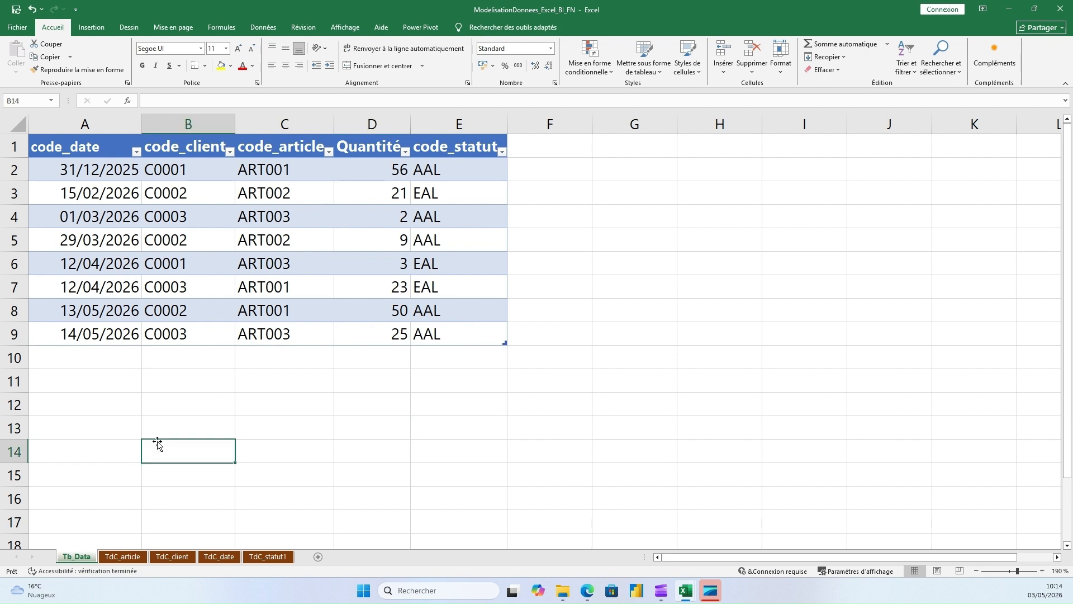
click(212, 347)
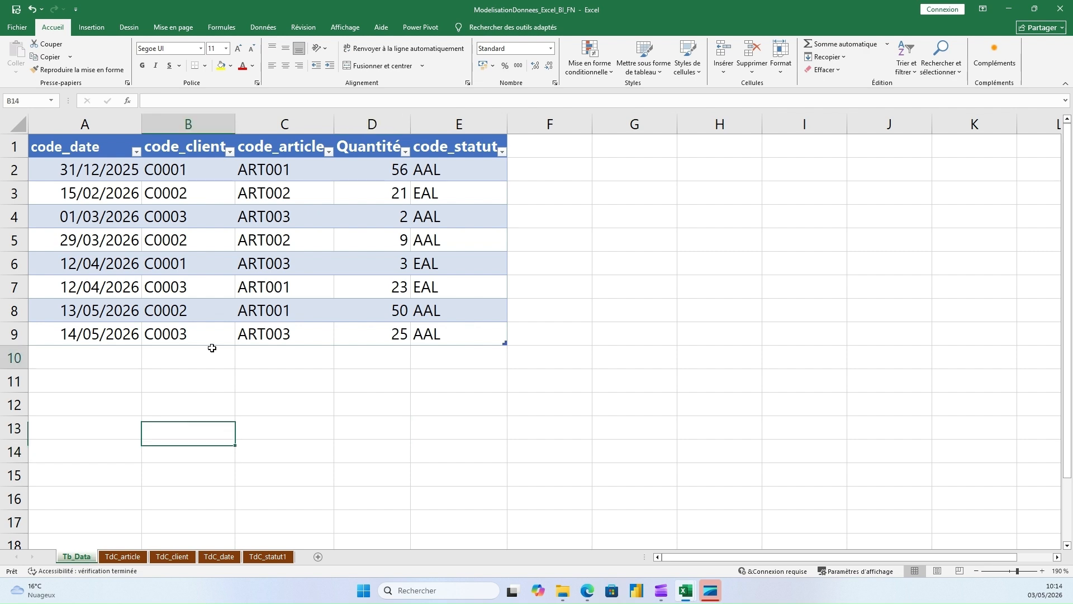
Look through the TdC_article, TdC_client, TdC_date and TdC_statut1 lookup sheets, ending on Tb_Data
click(123, 556)
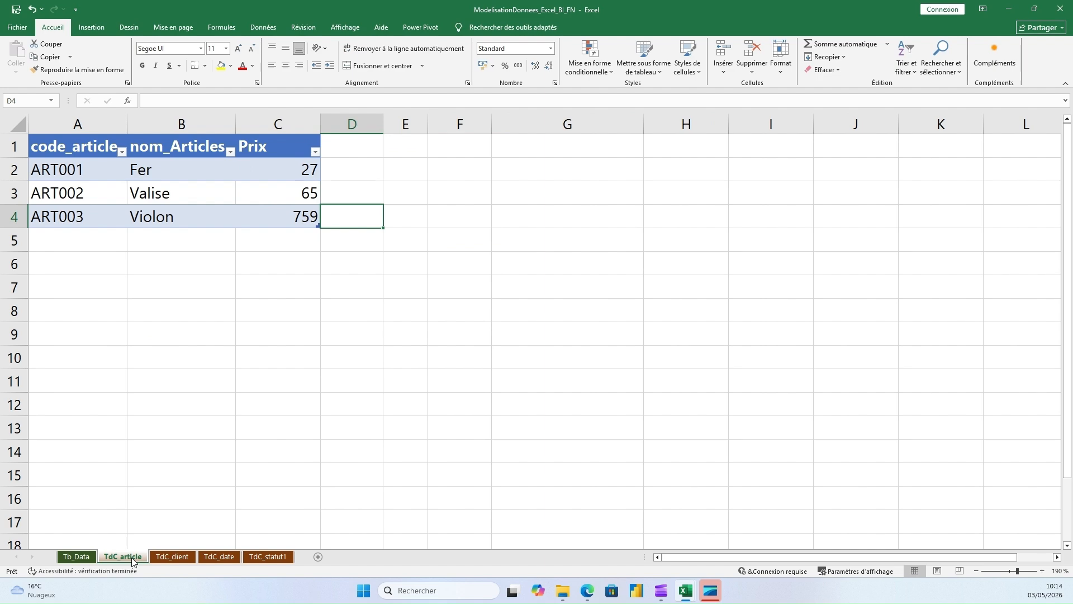
click(172, 556)
click(218, 557)
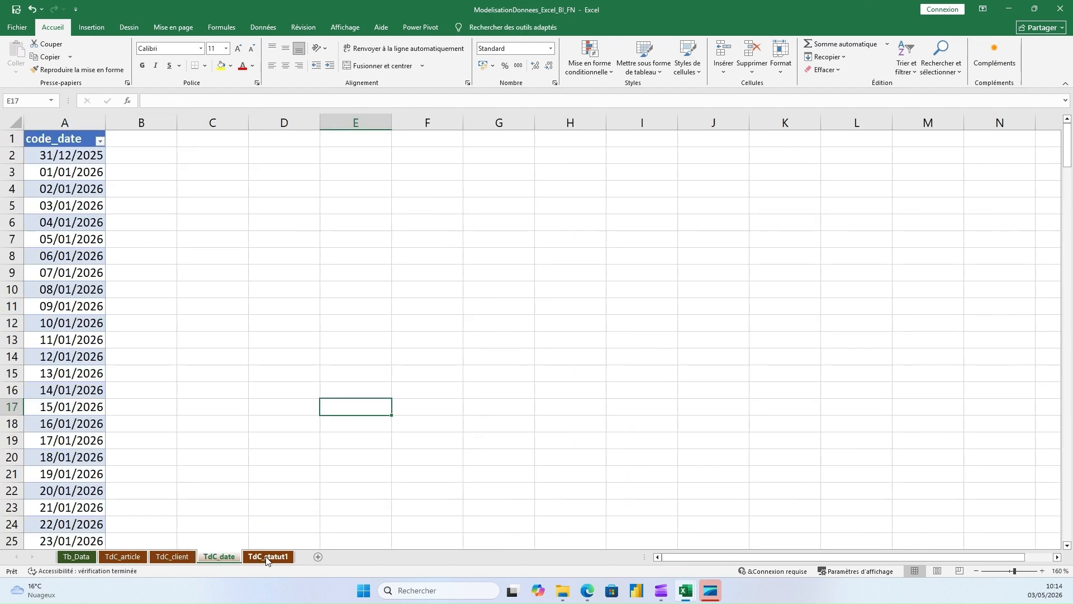
click(266, 557)
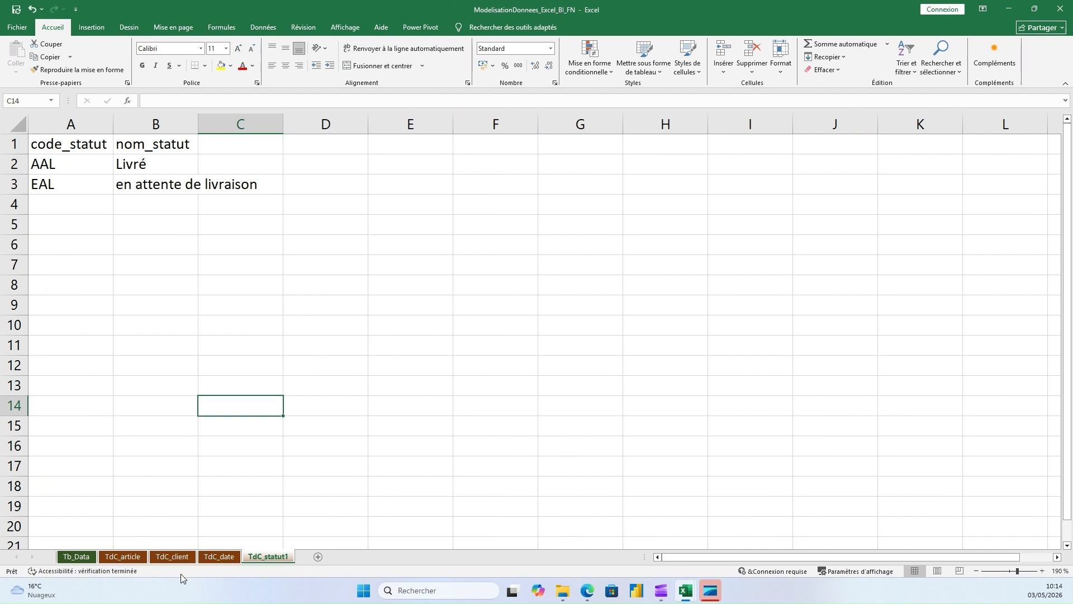
click(78, 556)
click(120, 557)
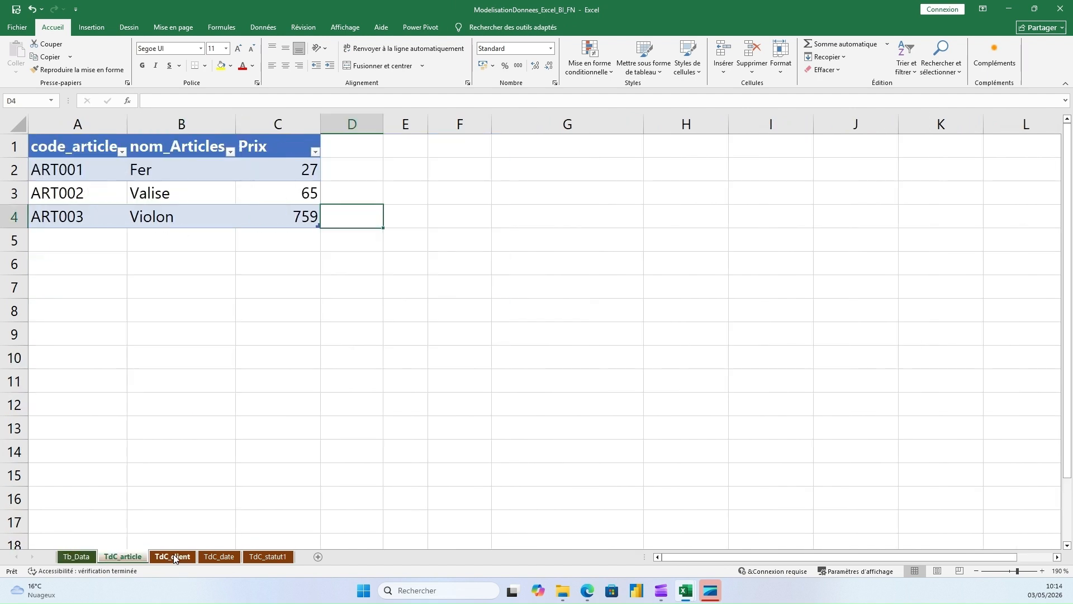
click(74, 557)
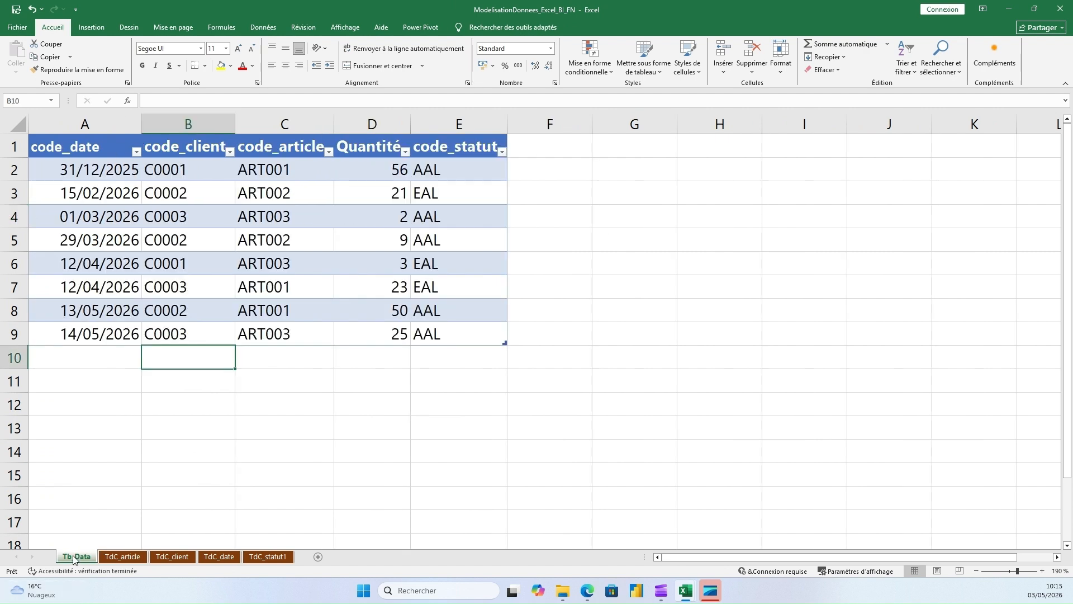
Compare the article lookup table on TdC_article with the coded order rows on Tb_Data
click(140, 557)
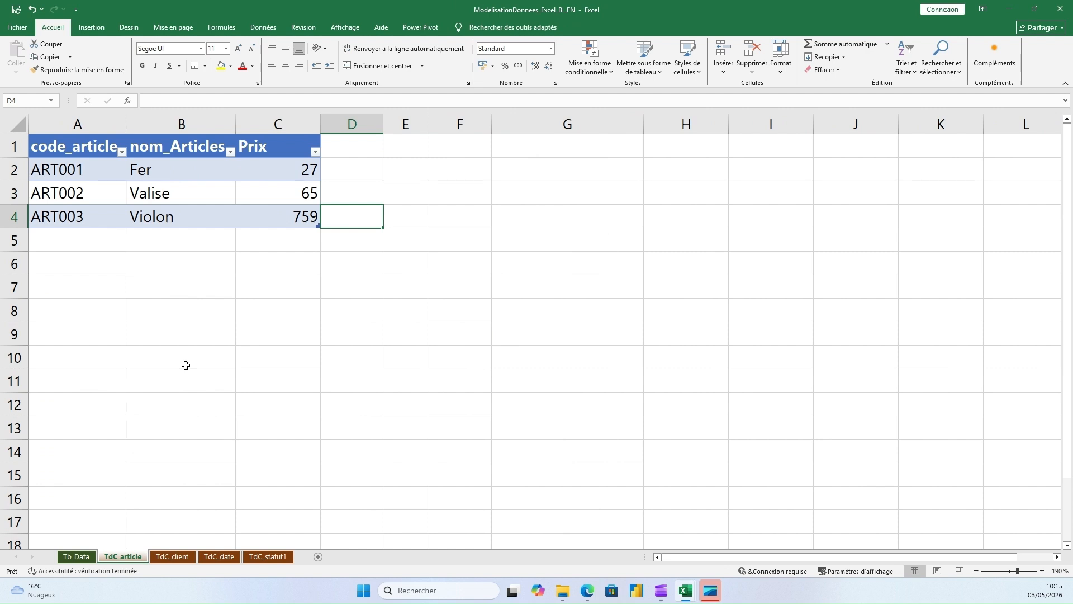
drag(109, 357, 74, 415)
click(85, 561)
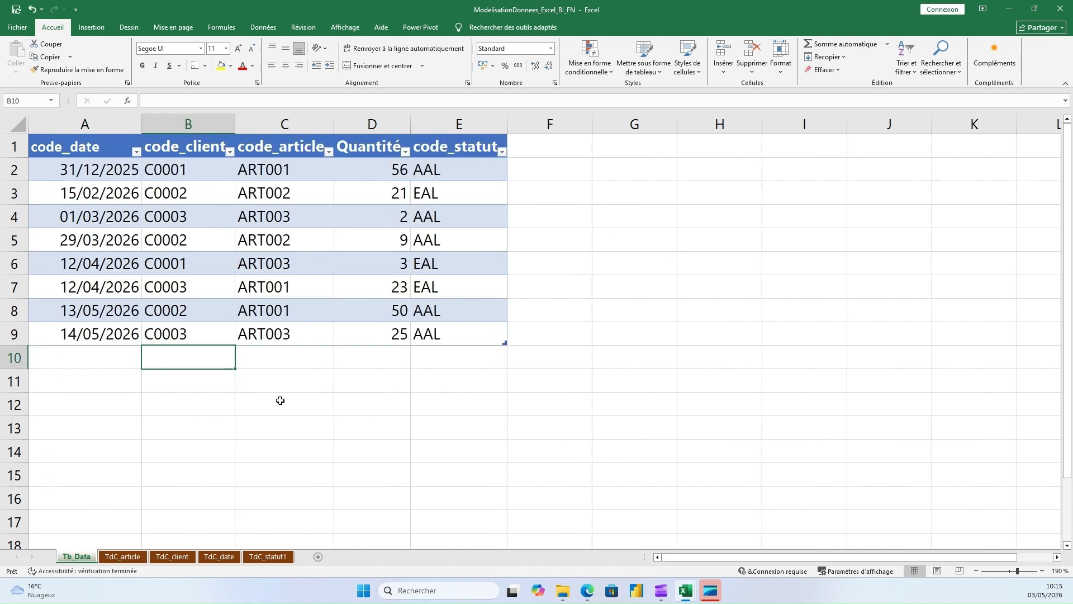
click(193, 218)
click(187, 428)
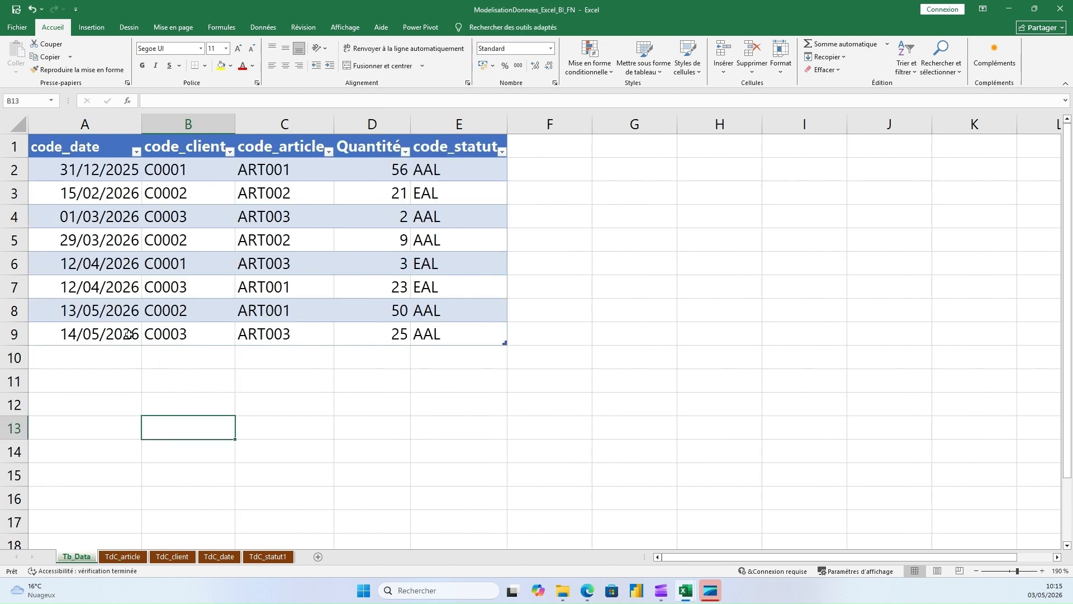
click(128, 334)
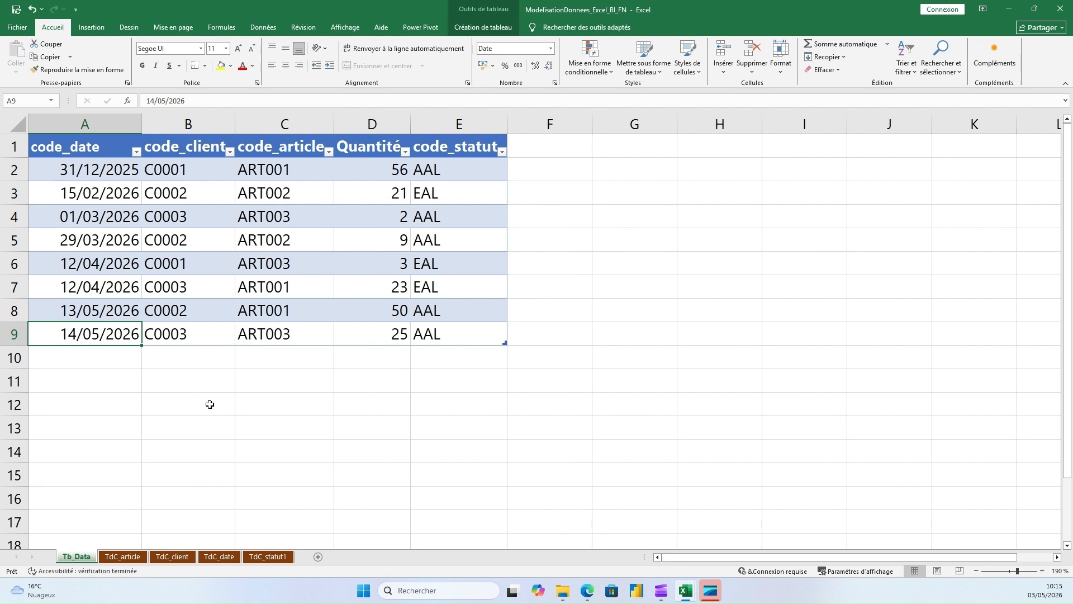
On the TdC_statut1 sheet, fit the width of the nom_statut column to its contents
key(ctrl+Page_Down)
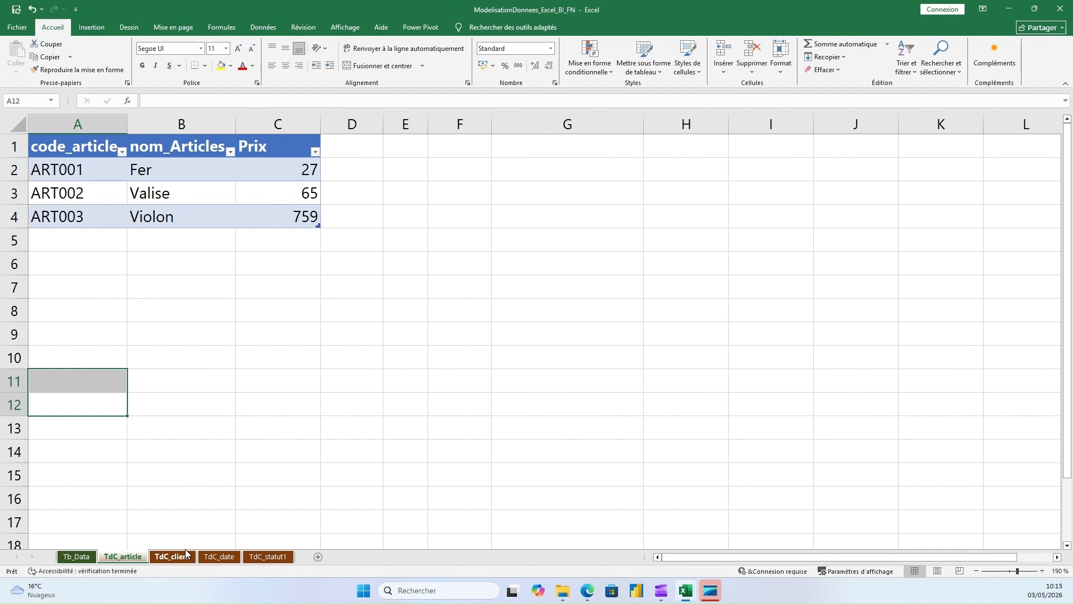
click(186, 554)
click(217, 556)
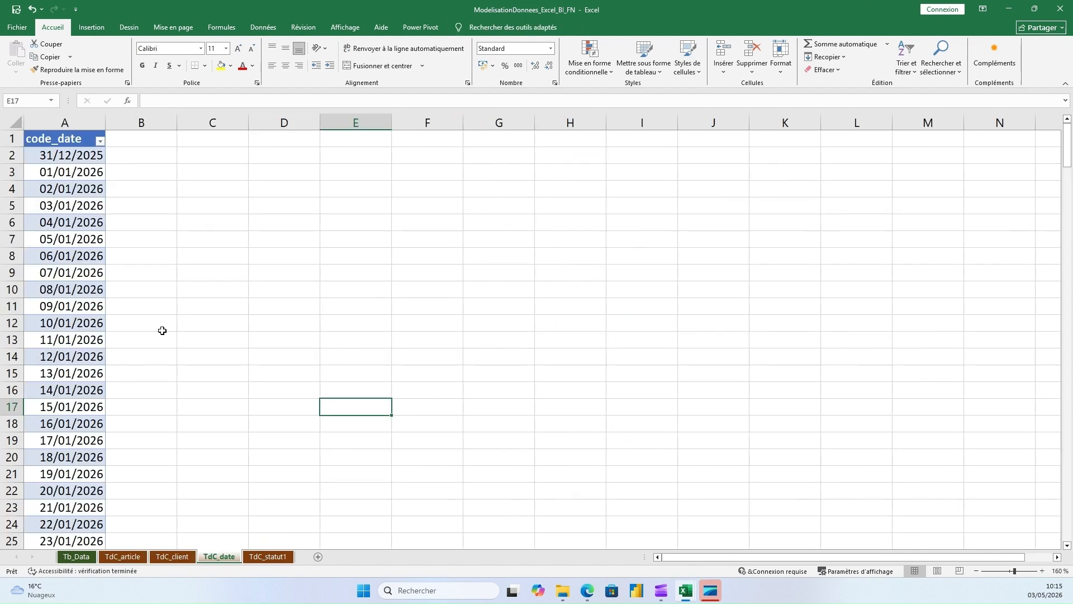
click(269, 556)
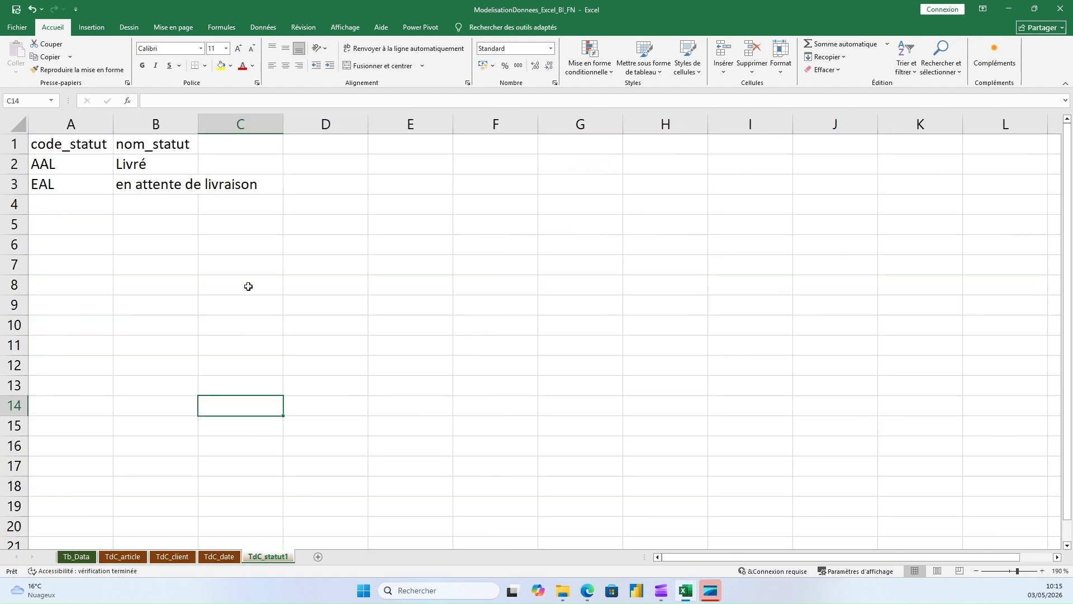
click(191, 144)
drag(191, 128, 200, 117)
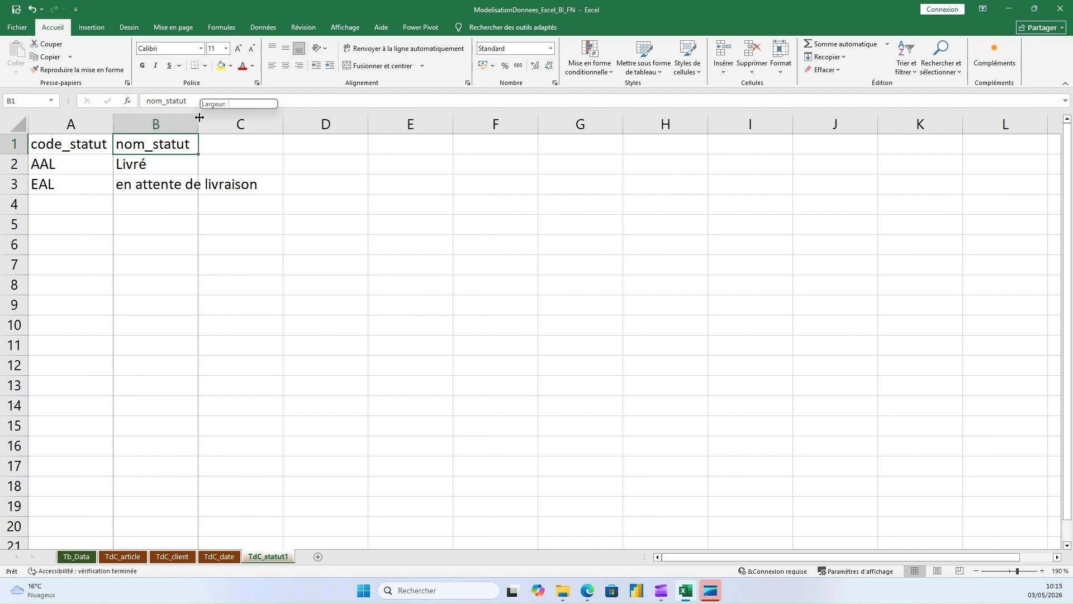
double_click(200, 117)
Convert the status list in A1:B3 on TdC_statut1 into an Excel table with headers
click(87, 145)
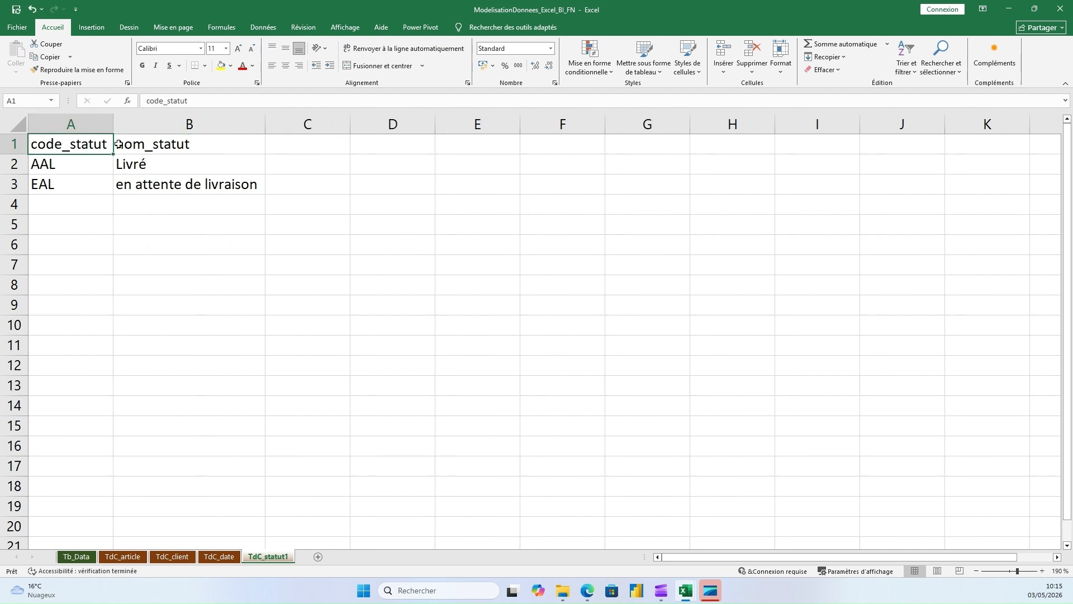
click(91, 27)
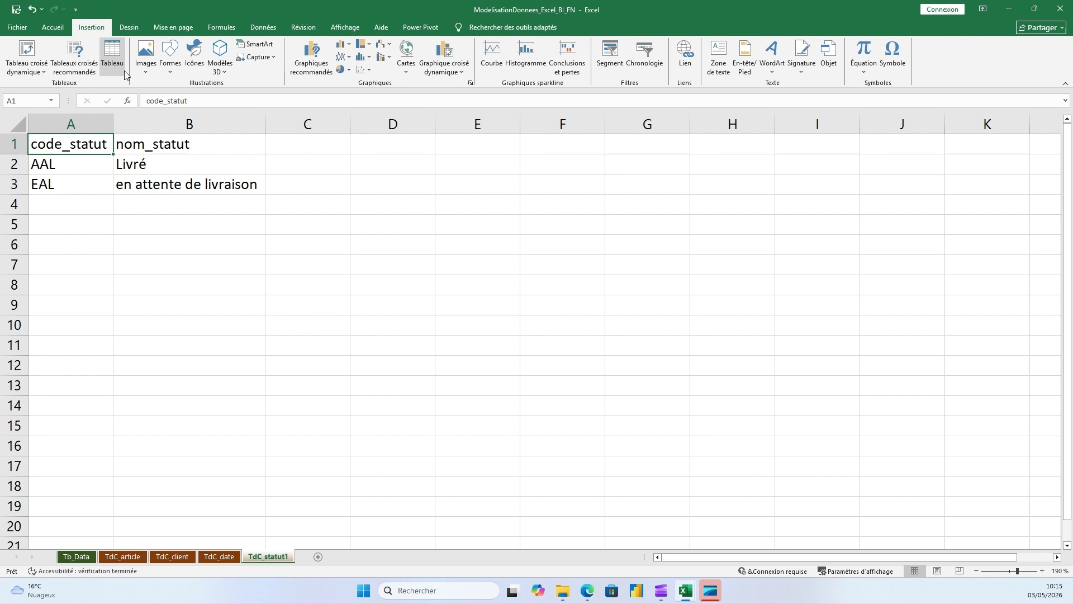
click(122, 71)
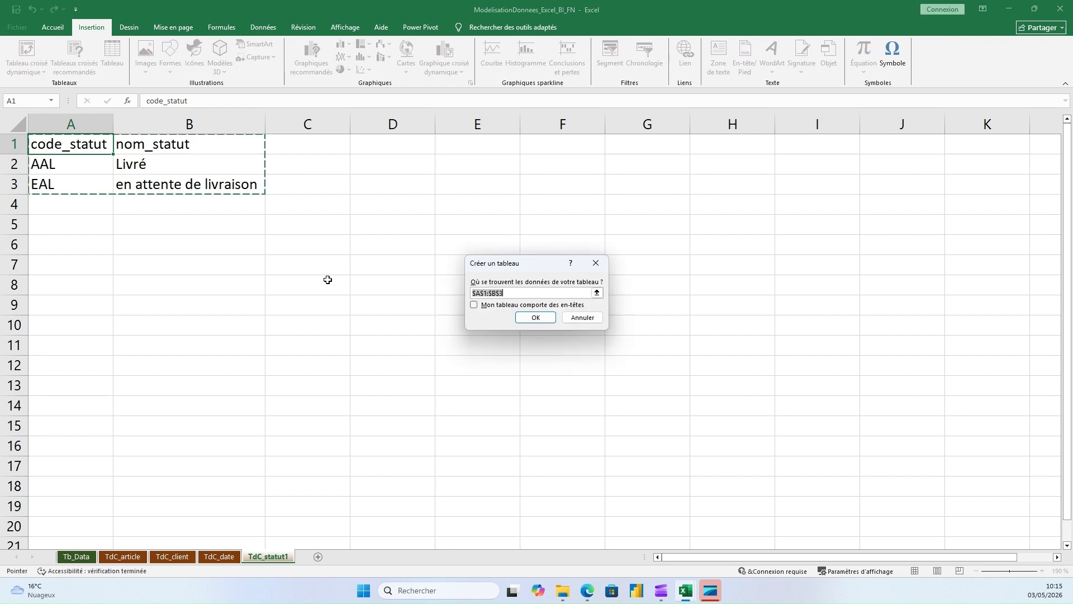
click(481, 308)
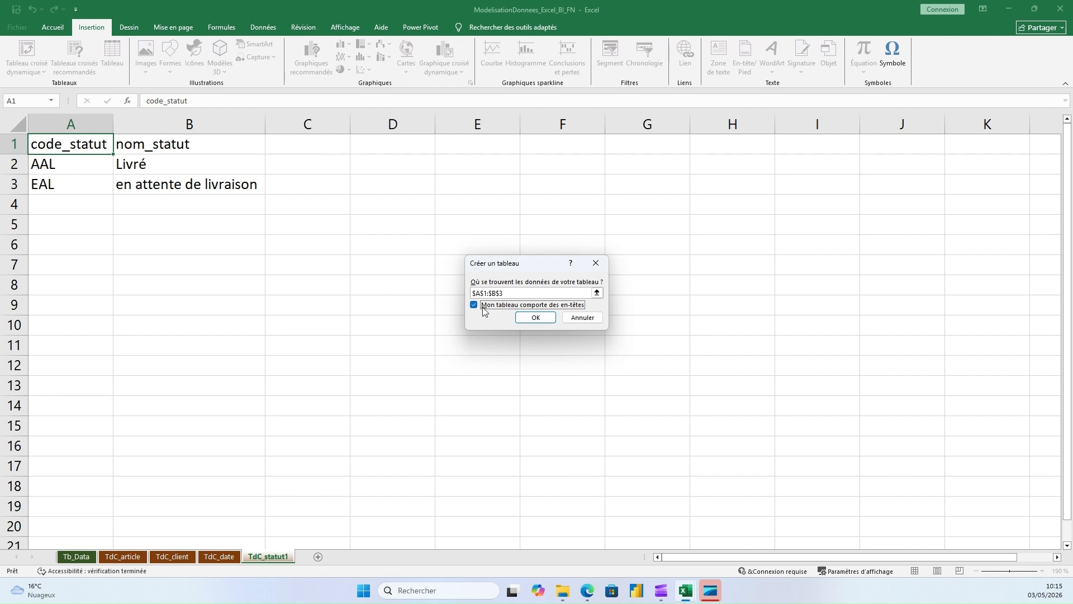
click(539, 320)
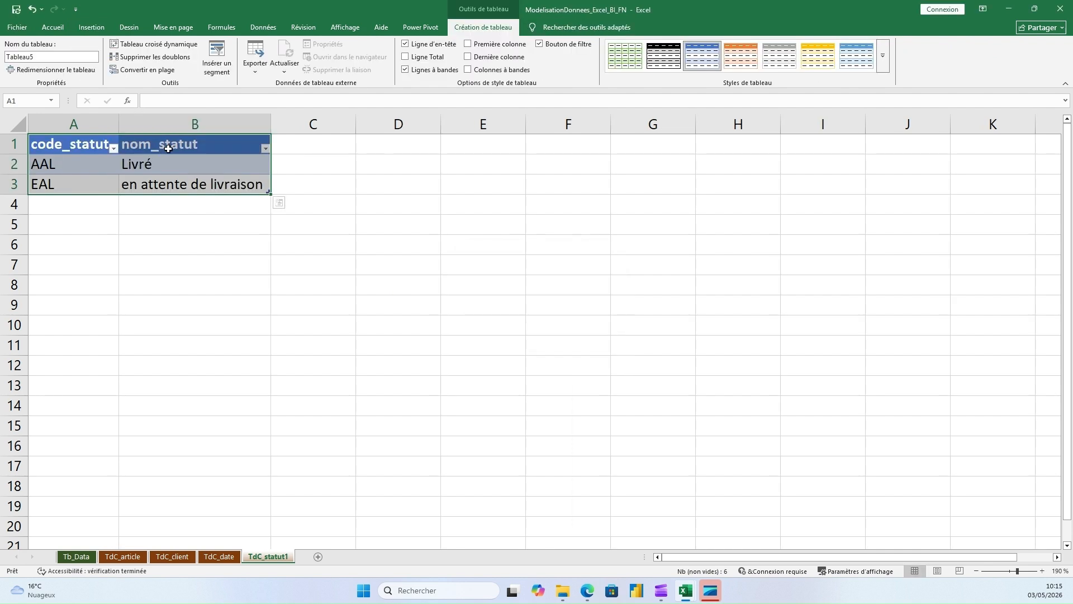
Name the status table fn_statut
click(43, 57)
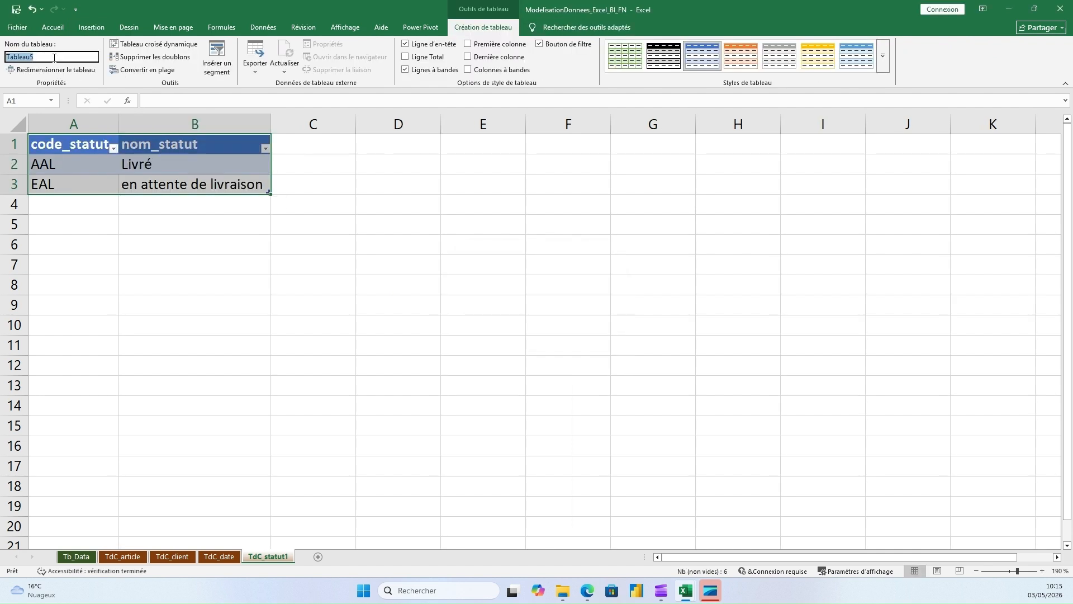
text(FN)
key(BackSpace)
key(BackSpace)
text(fn_statut)
key(Return)
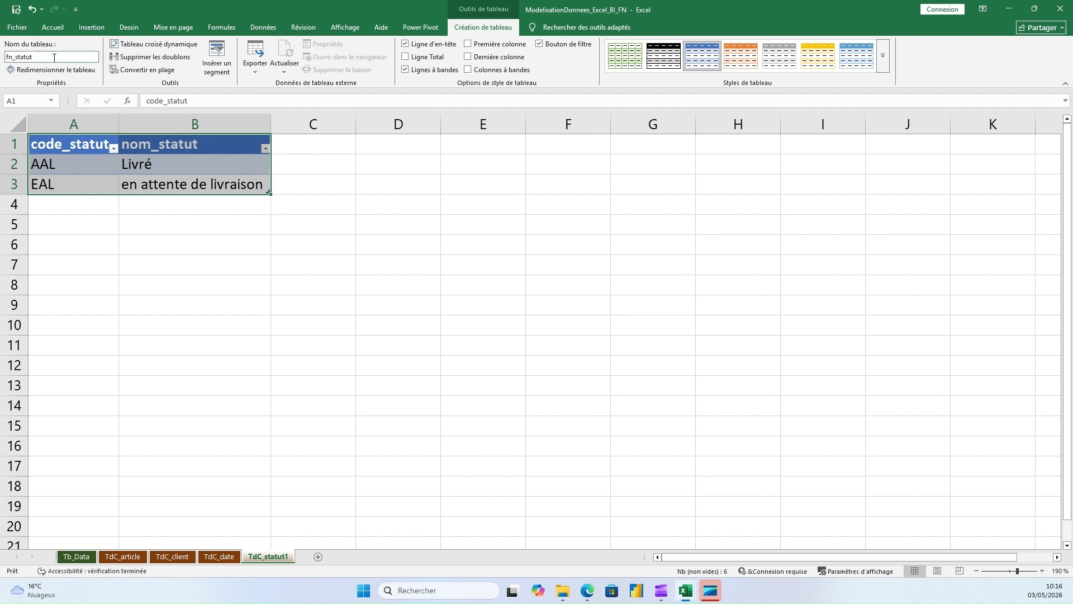
Save the ModelisationDonnees_Excel_BI_FN workbook and close it
click(241, 266)
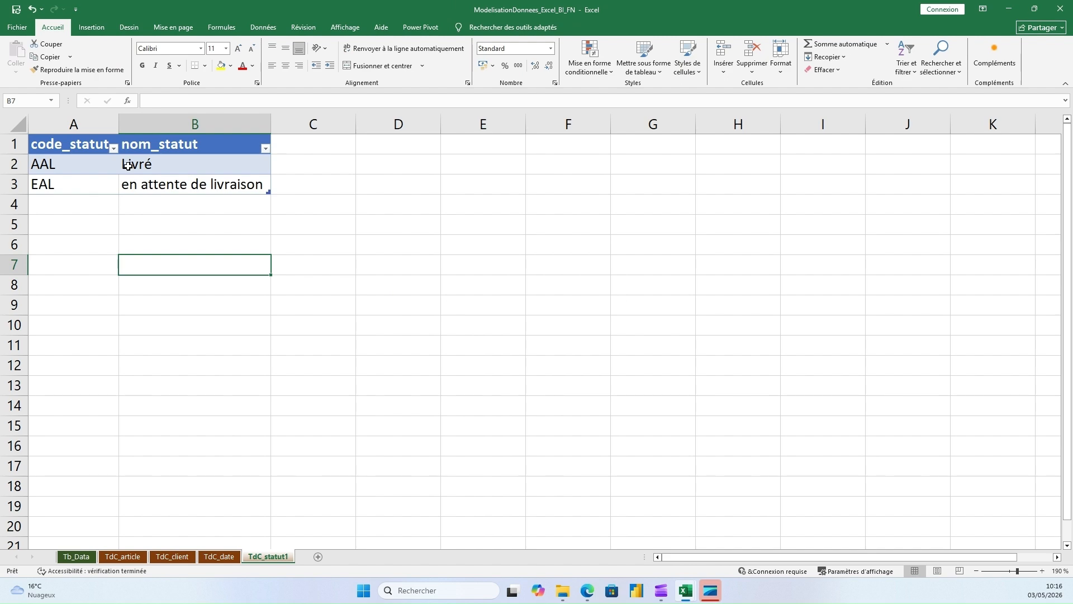
key(Left)
key(Up)
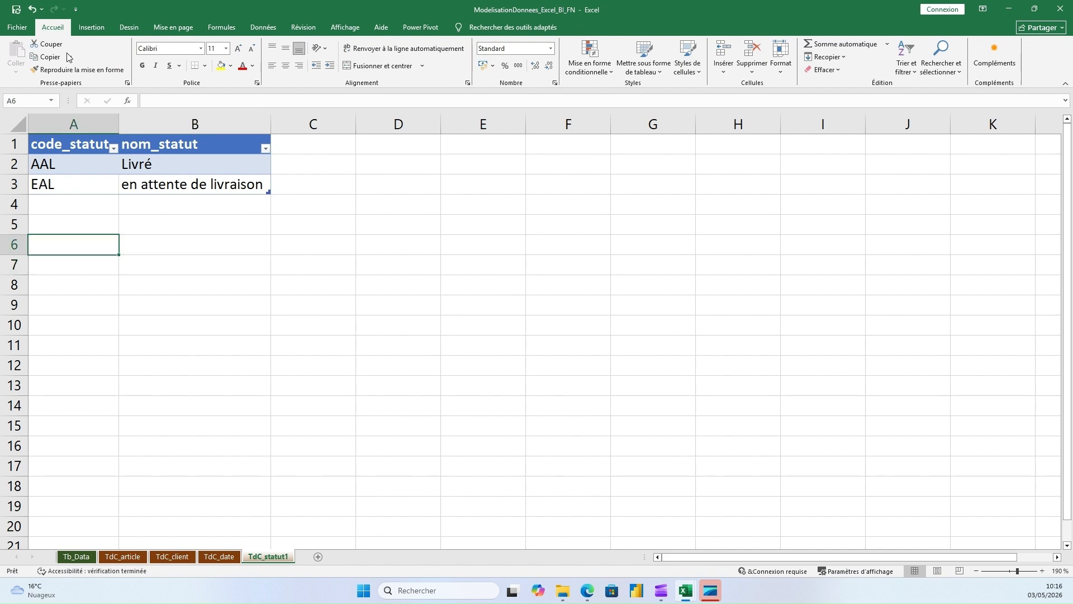
click(15, 12)
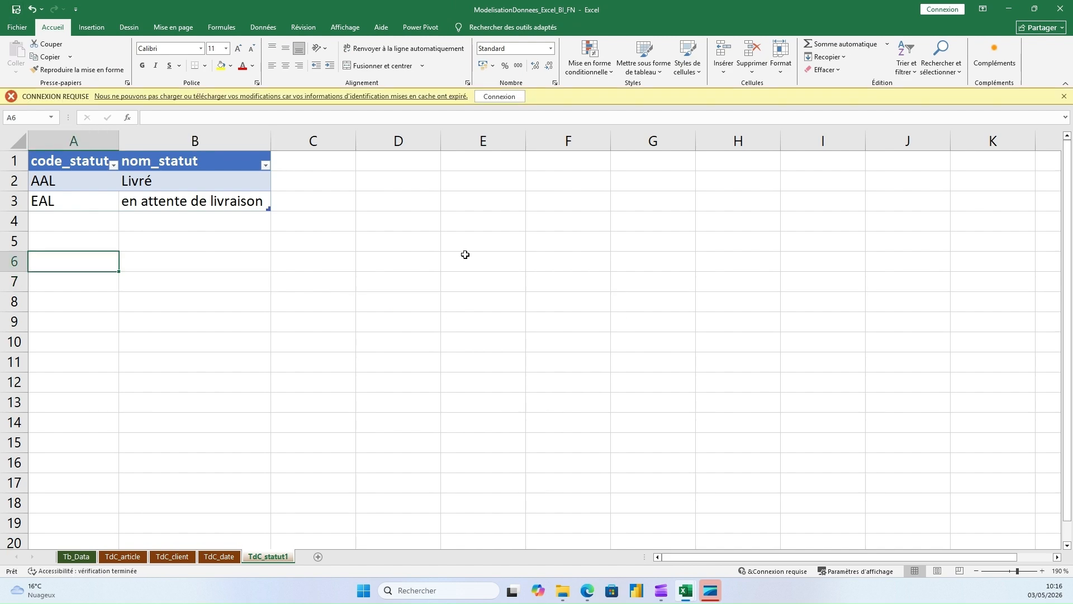
click(1060, 11)
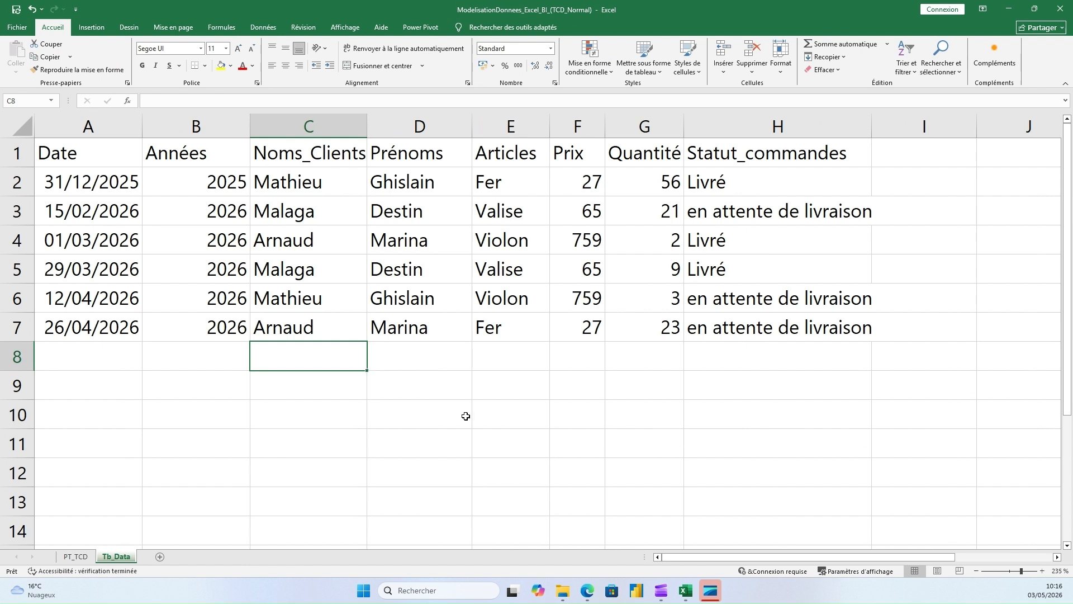
In the ModelisationDonnees_Excel_BI_(TCD_Normal) workbook, go from the flat Tb_Data sheet to the PT_TCD pivot sheet
click(184, 414)
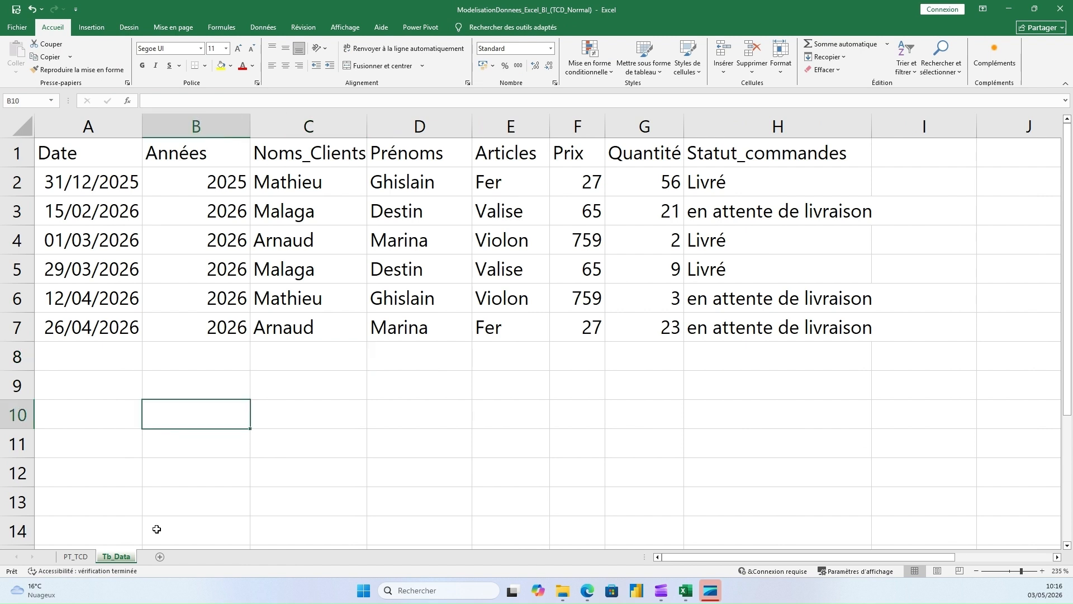
key(Up)
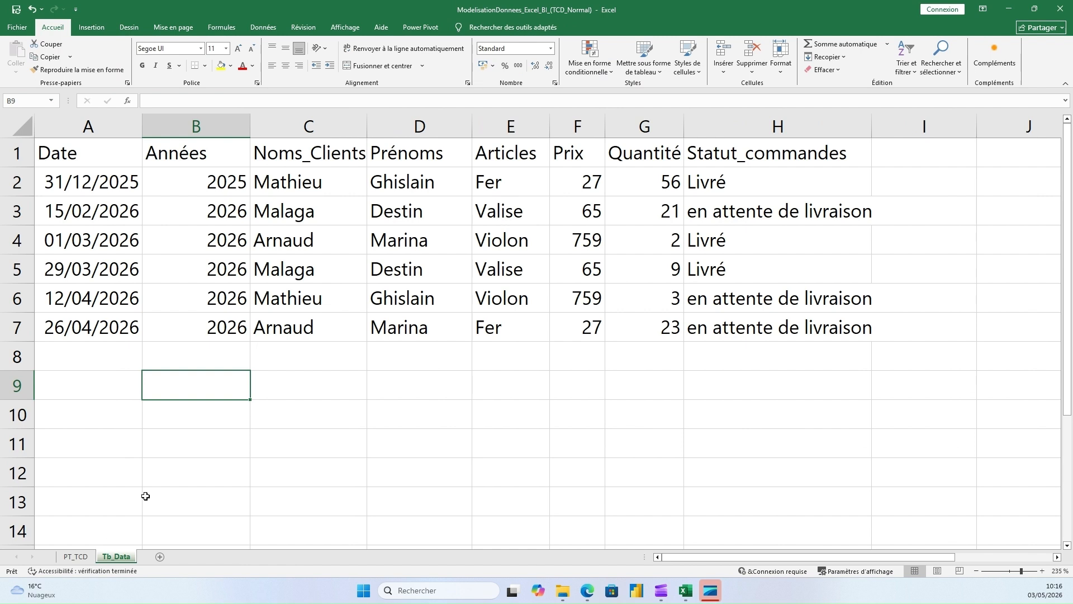
click(78, 557)
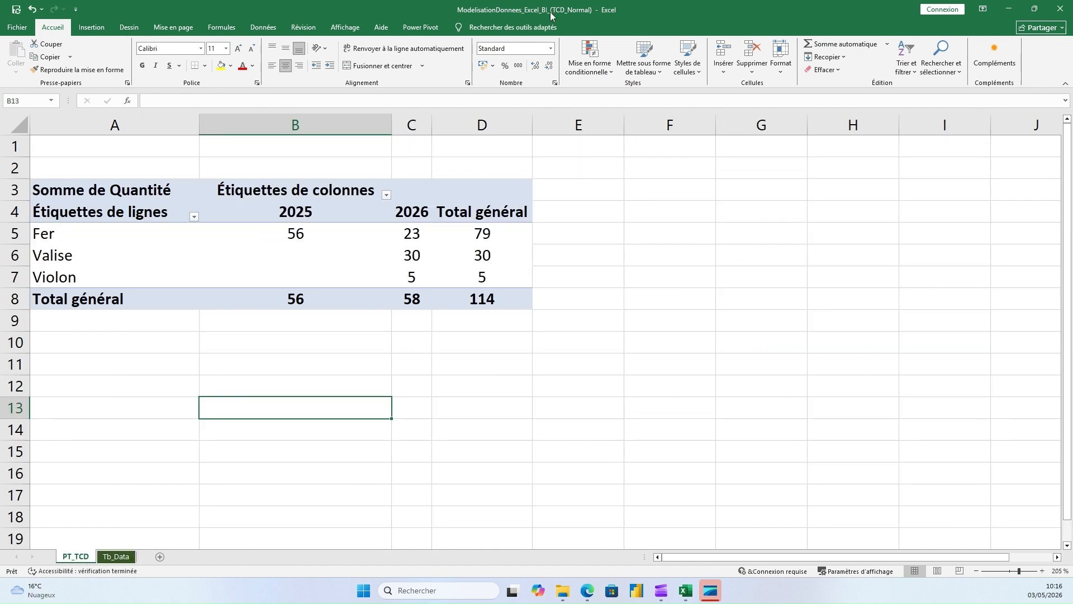
Toggle the centred alignment of columns B to D on the PT_TCD sheet off and back on
click(281, 273)
drag(330, 124, 517, 108)
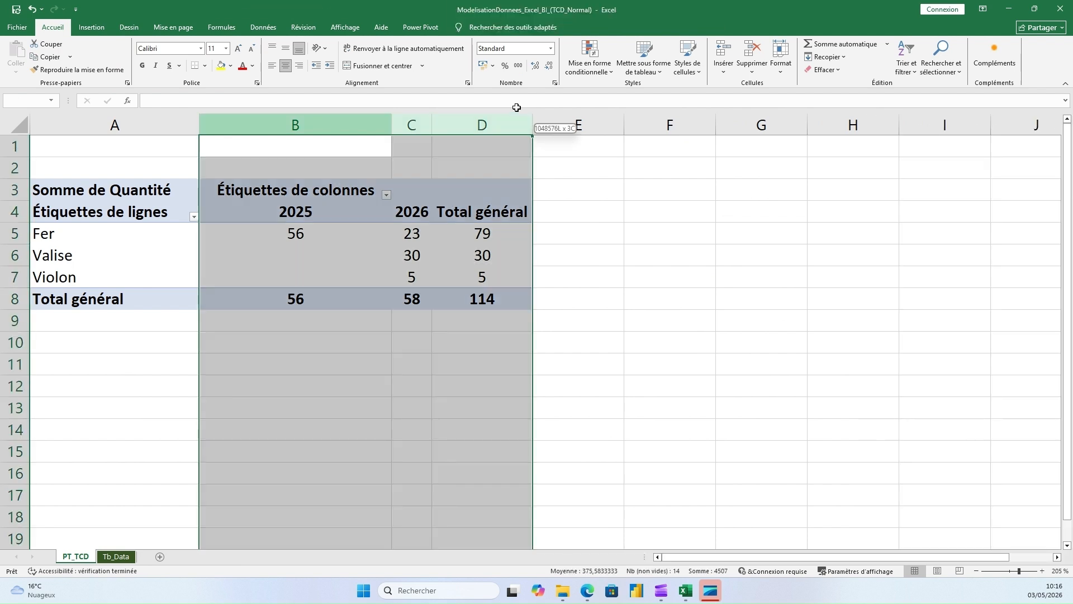
click(289, 66)
click(288, 66)
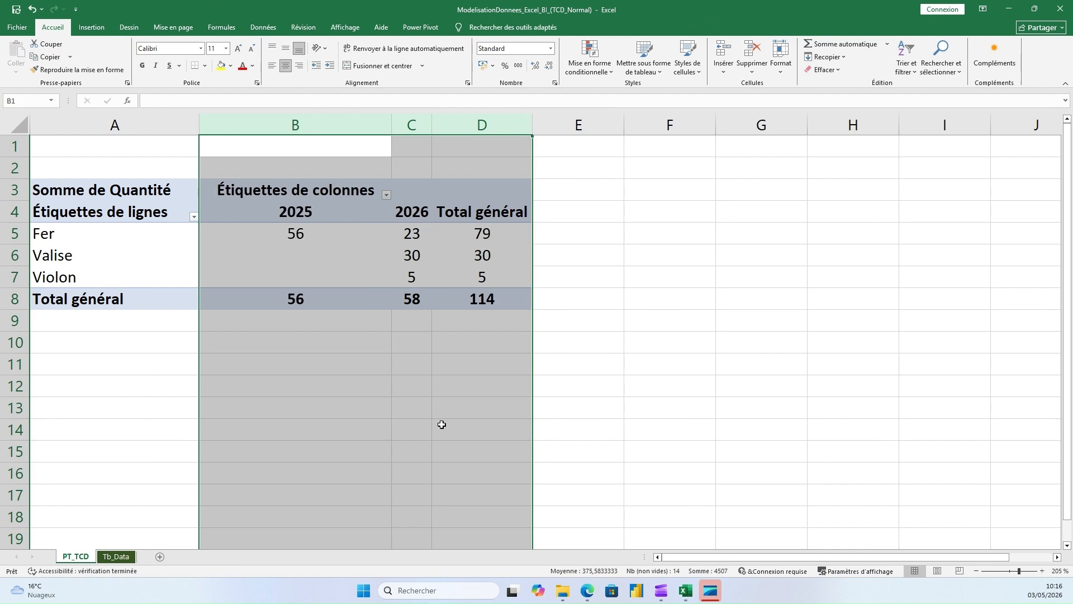
click(415, 495)
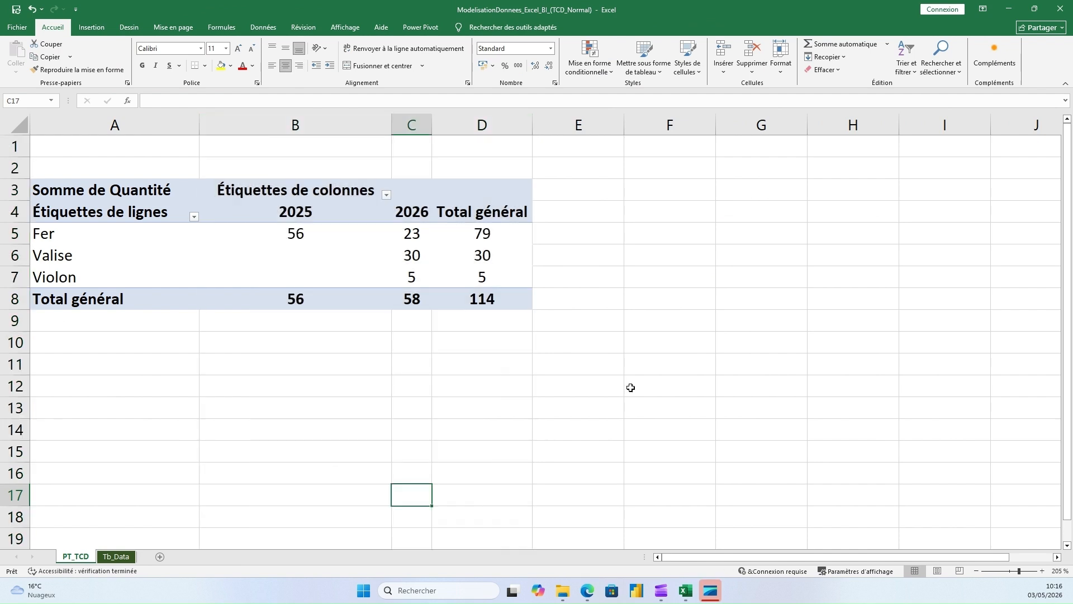
click(418, 409)
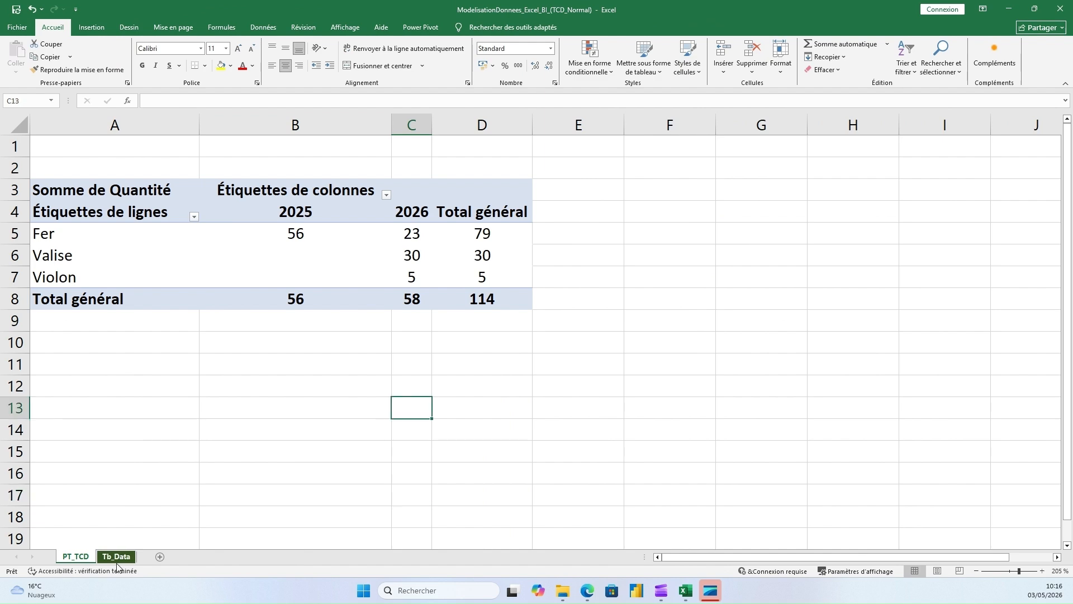
Compare the flat source rows A1:H7 on Tb_Data with the pivot table on PT_TCD
click(116, 557)
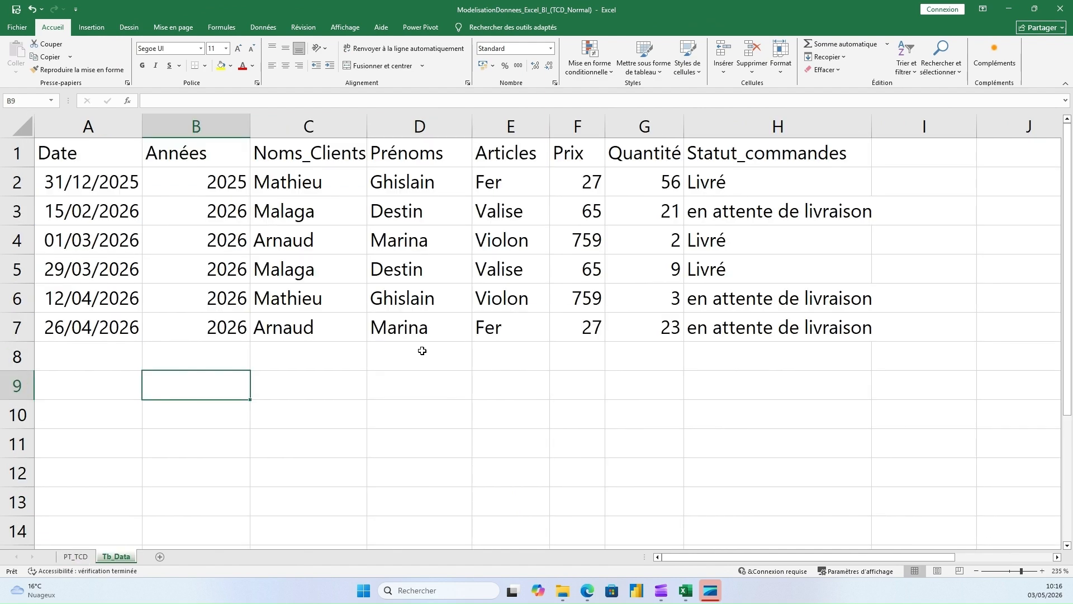
click(418, 298)
drag(102, 162, 808, 313)
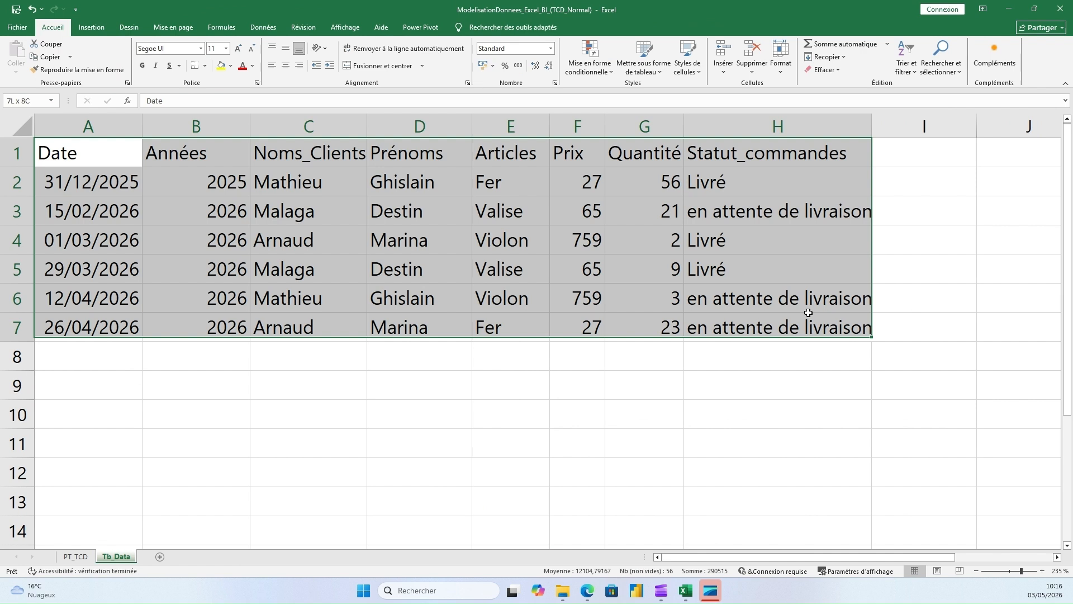
click(75, 557)
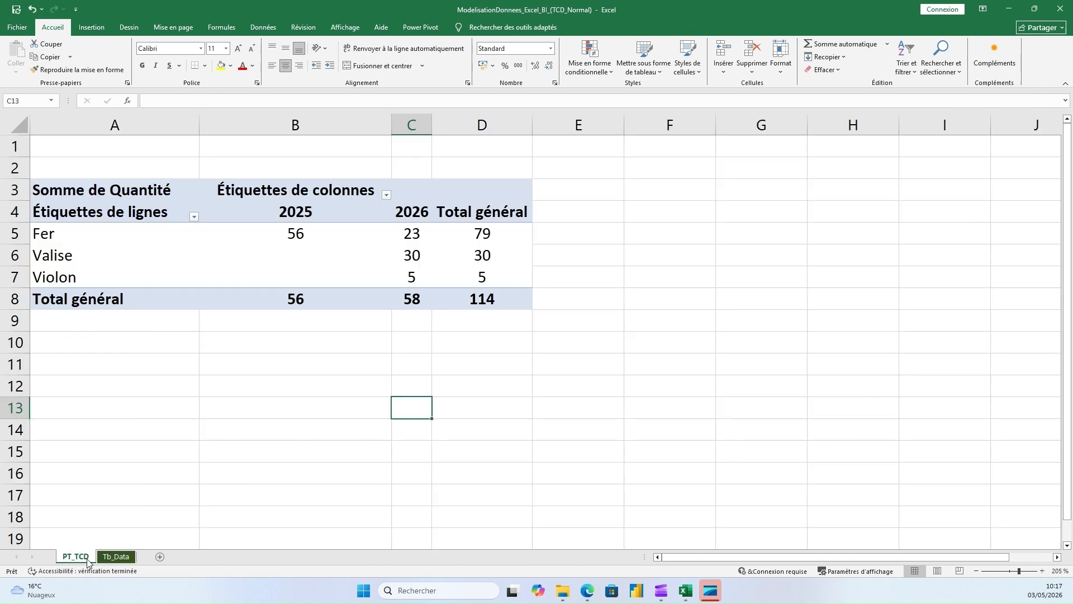
click(250, 348)
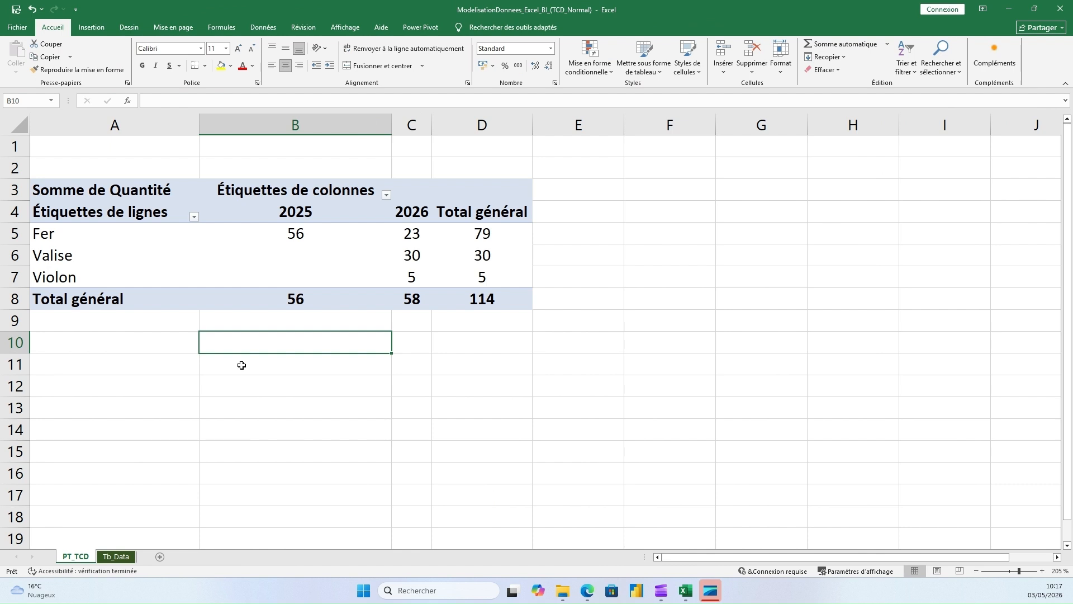
Start importing data from an Excel workbook with cell A1 of PT_TCD selected
mouse_move(283, 297)
click(80, 146)
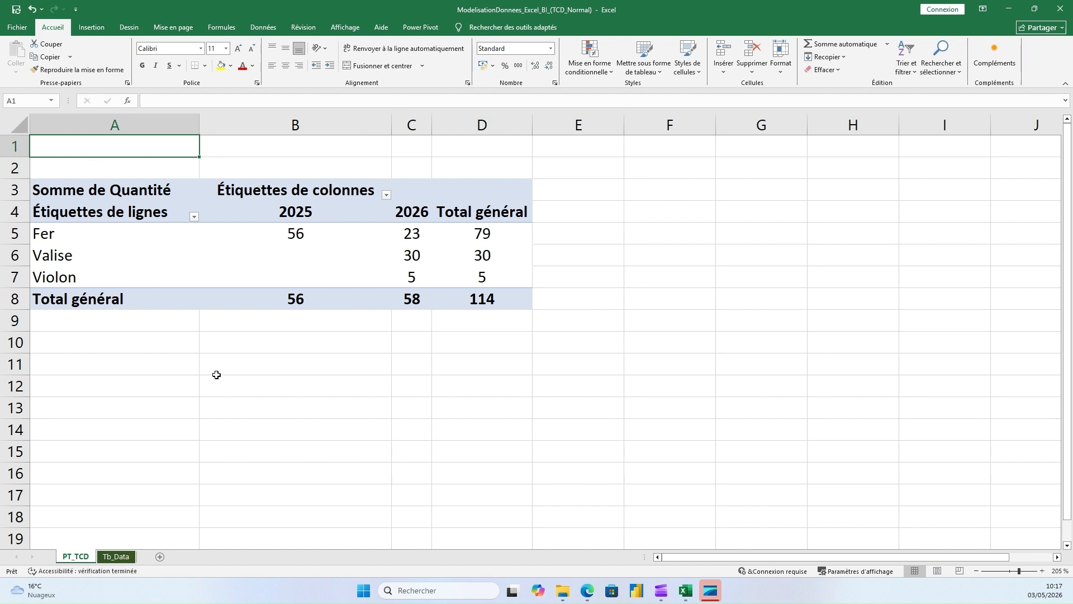
click(265, 29)
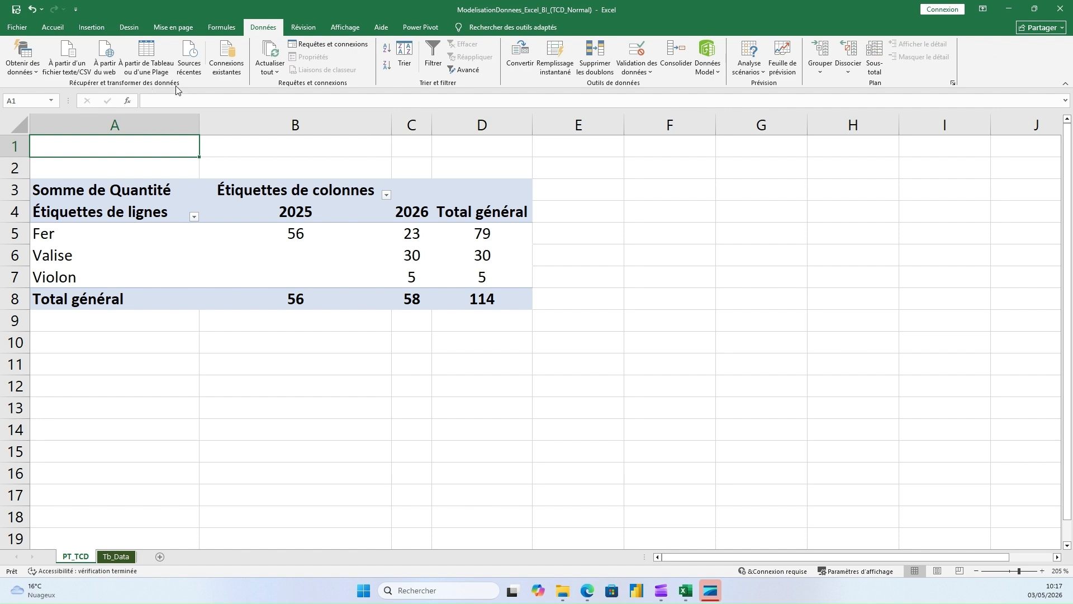
click(37, 73)
mouse_move(78, 89)
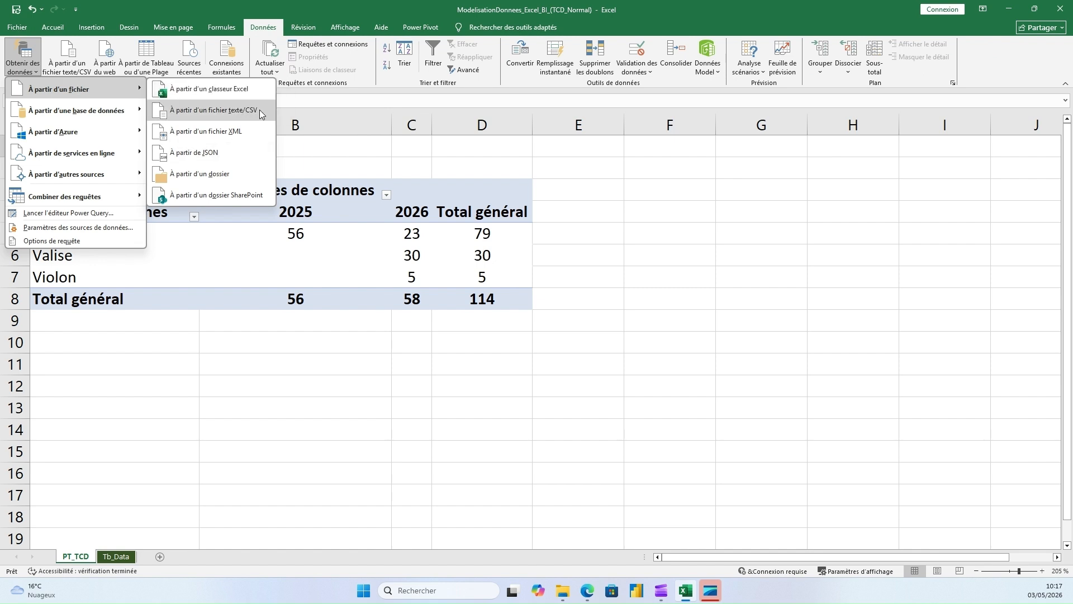
mouse_move(108, 114)
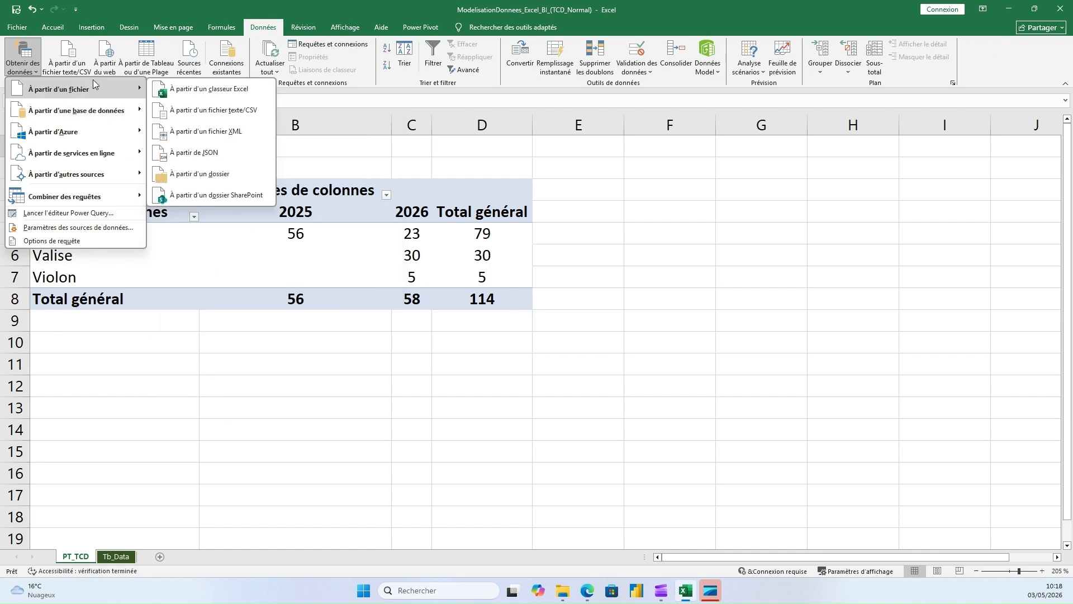
click(169, 90)
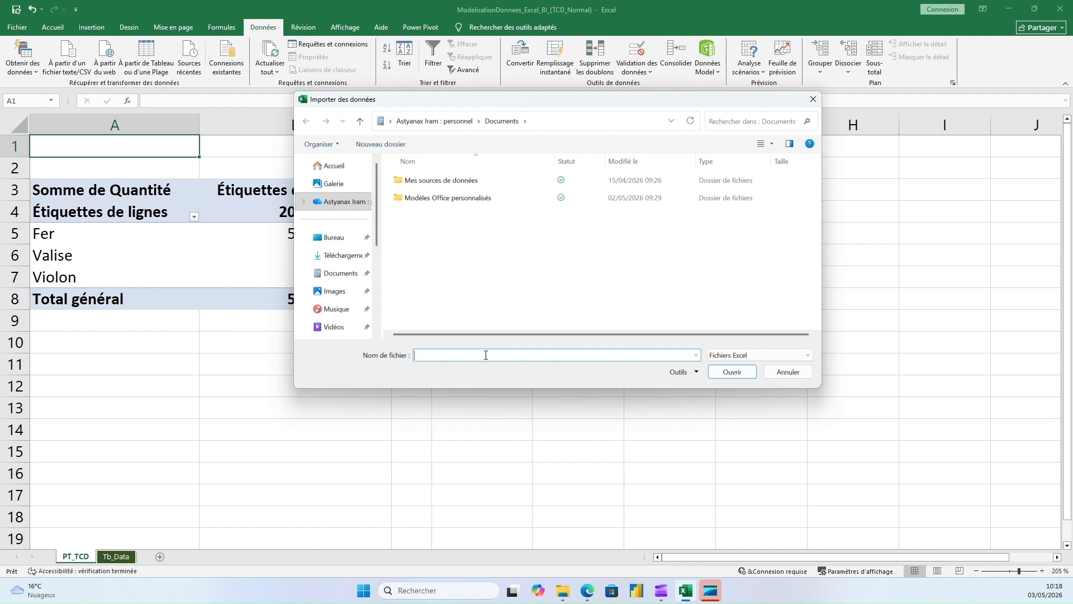
Choose ModelisationDonnees_Excel_BI_FN from the desktop folder BI > Excel-DAX > Excel_BI&DAX as the import source
click(334, 237)
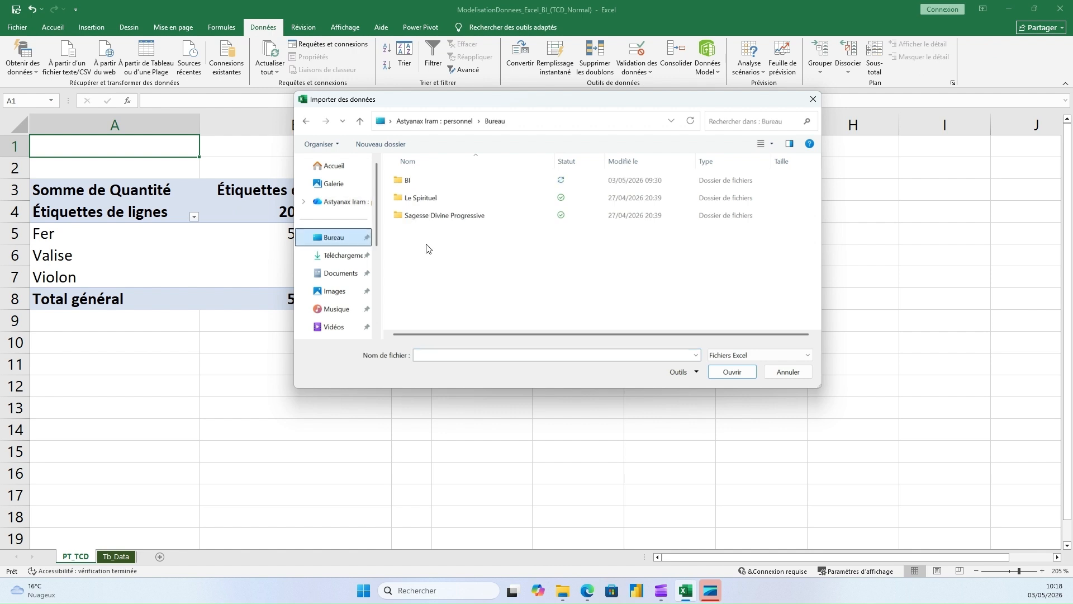
double_click(416, 185)
double_click(428, 183)
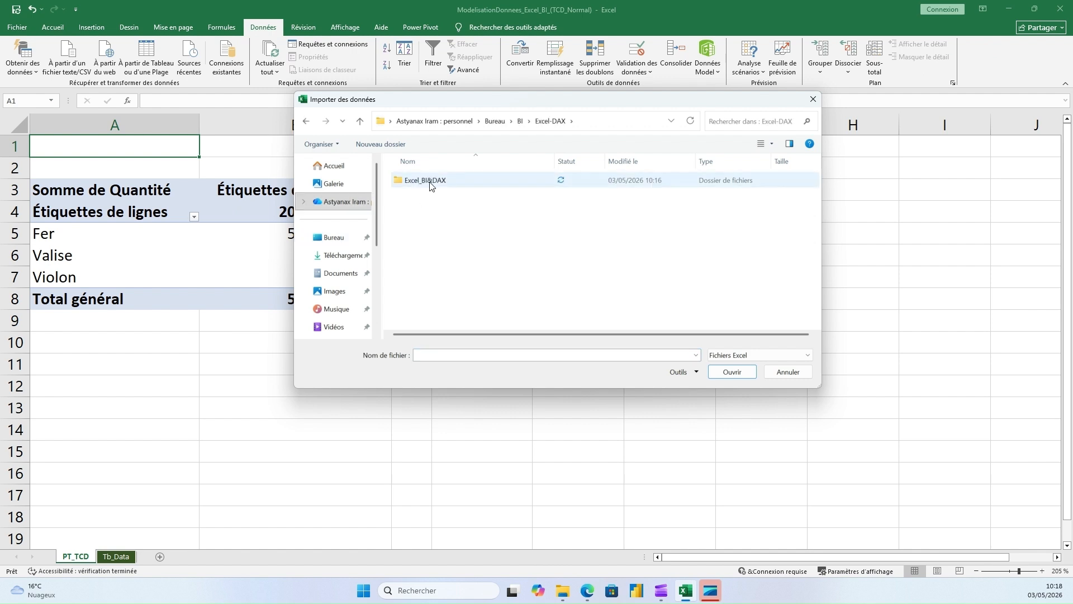
double_click(428, 181)
click(490, 234)
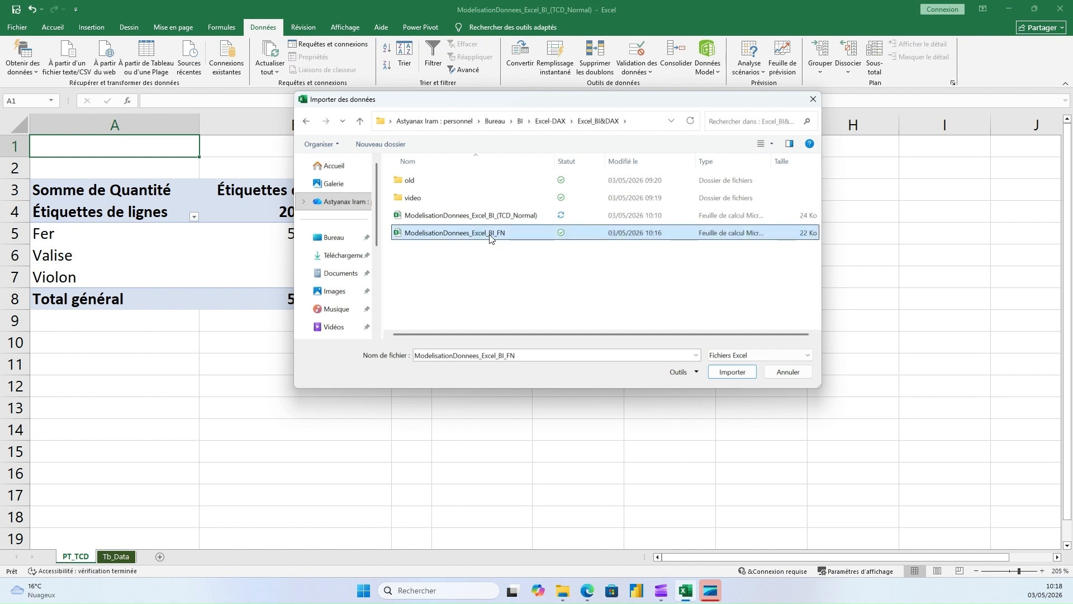
click(731, 372)
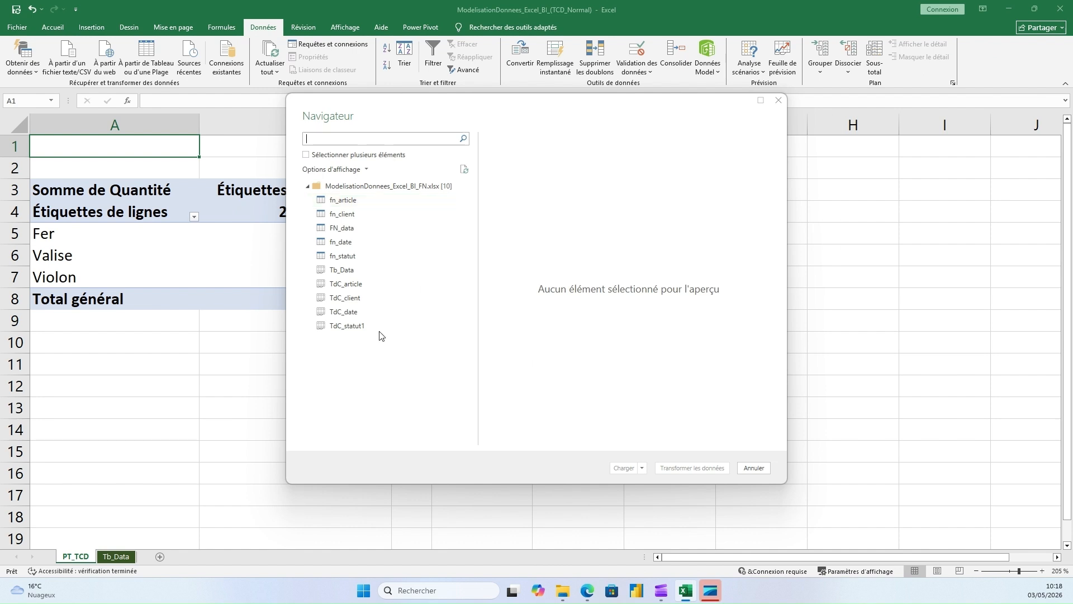
Preview the TdC_client and Tb_Data sheets and the fn_date table among the importable items
click(362, 299)
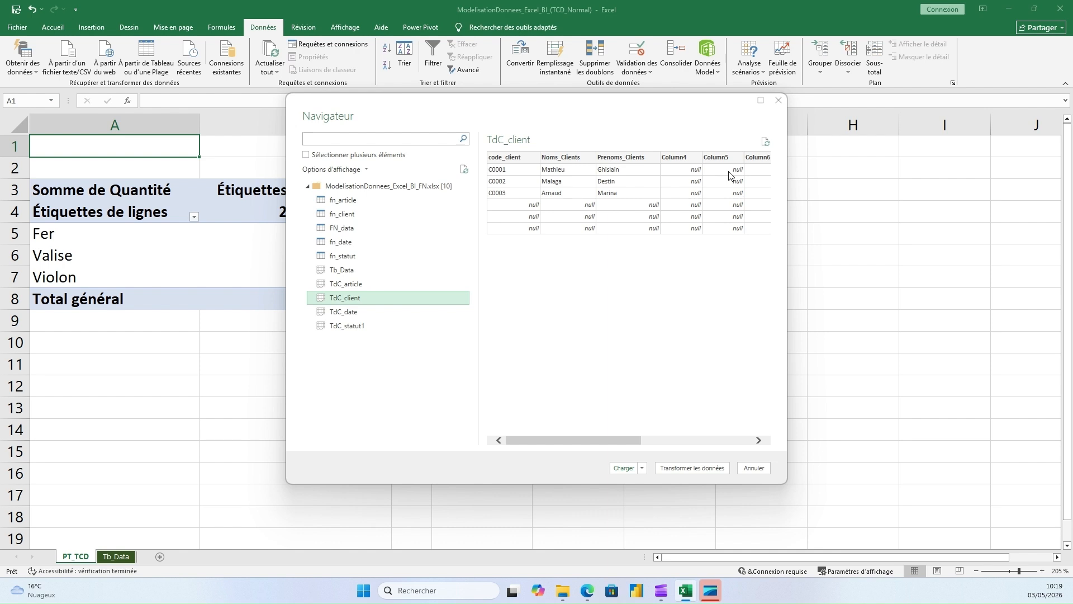
click(351, 271)
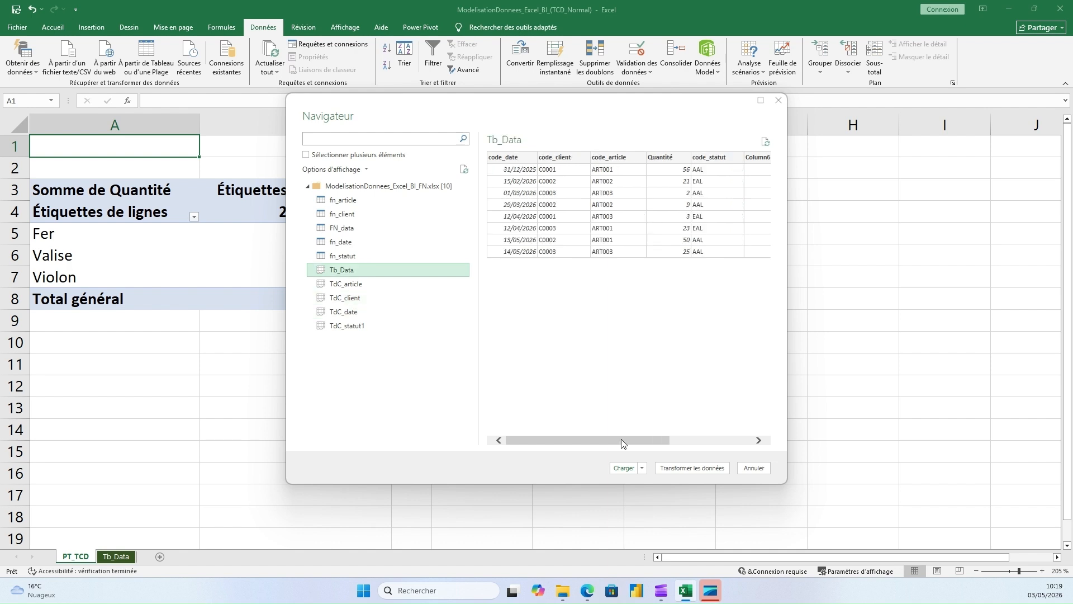
drag(622, 438, 787, 438)
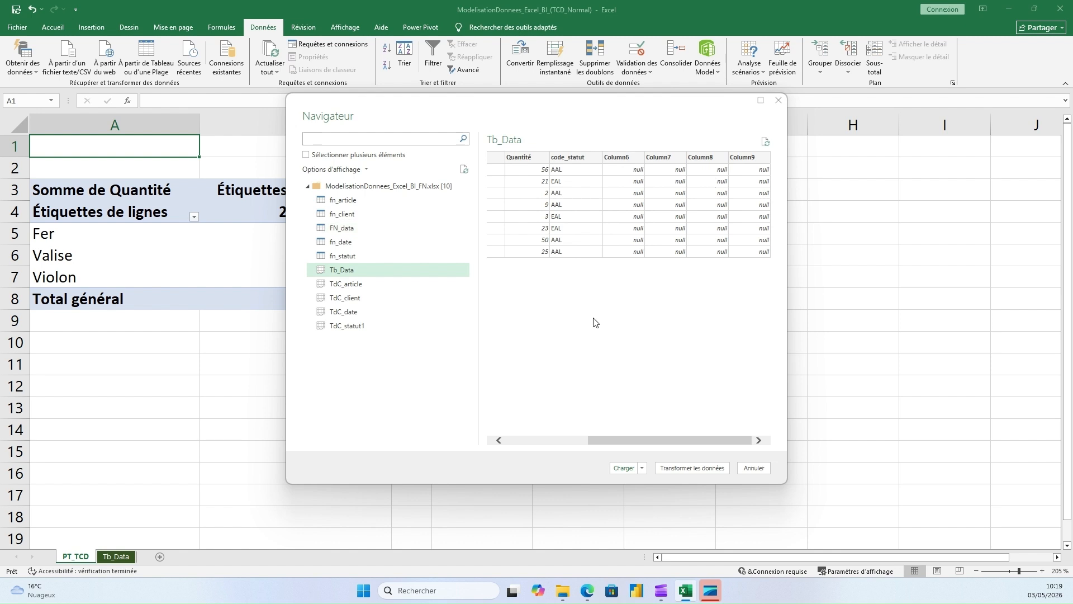
click(344, 244)
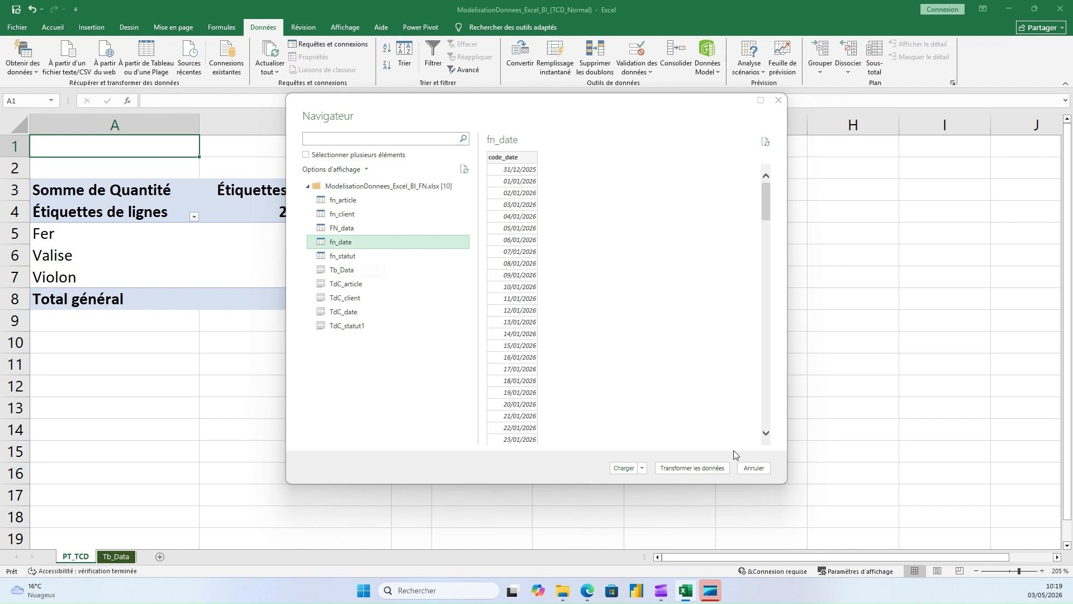
Preview the FN_data and fn_client tables and the TdC_client sheet to compare the importable items
click(347, 230)
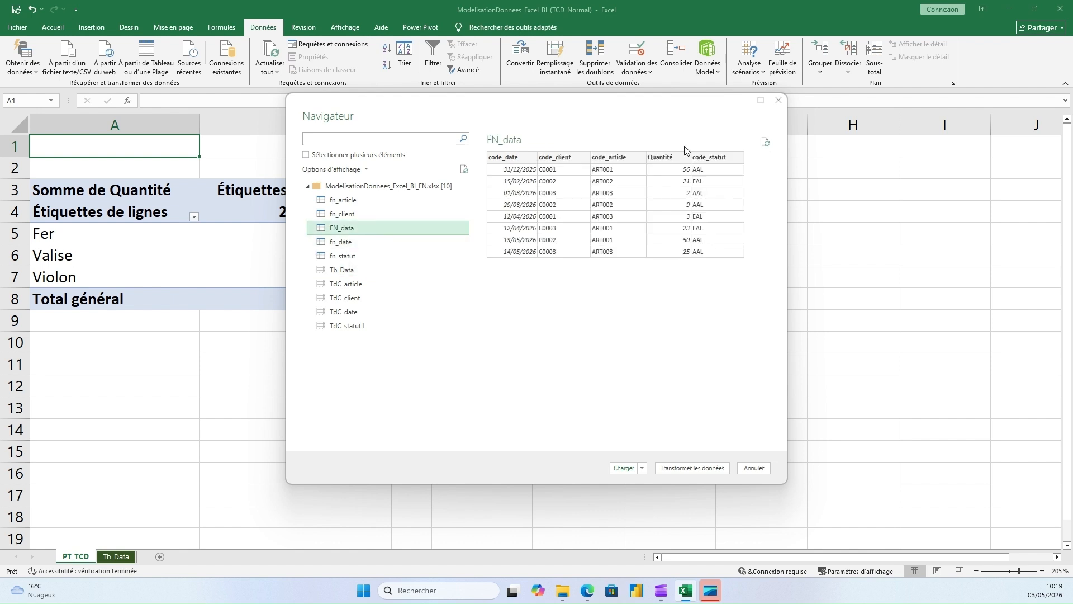
click(340, 216)
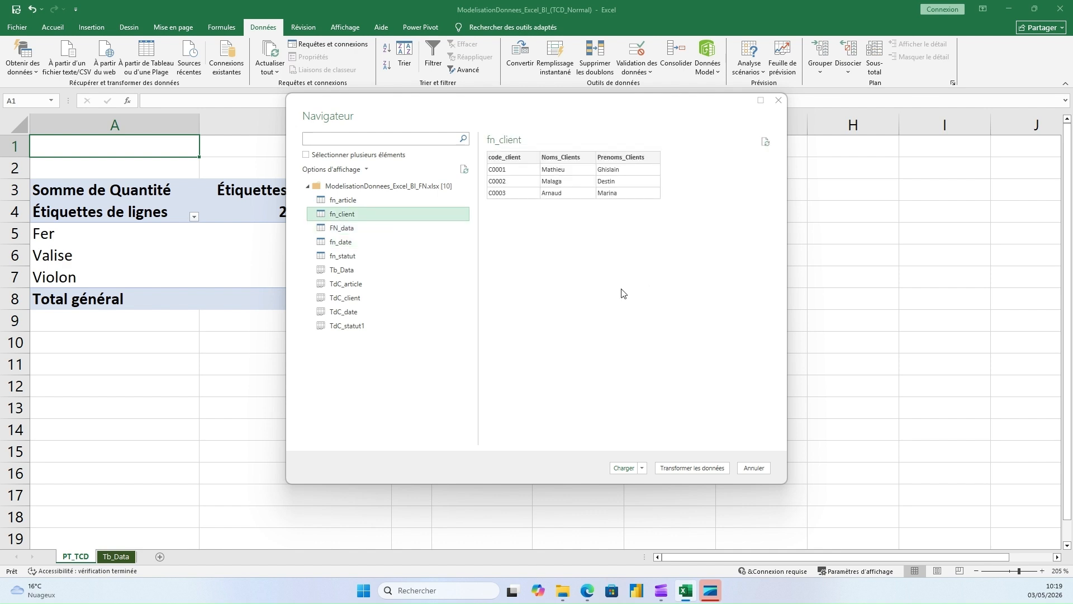
click(355, 301)
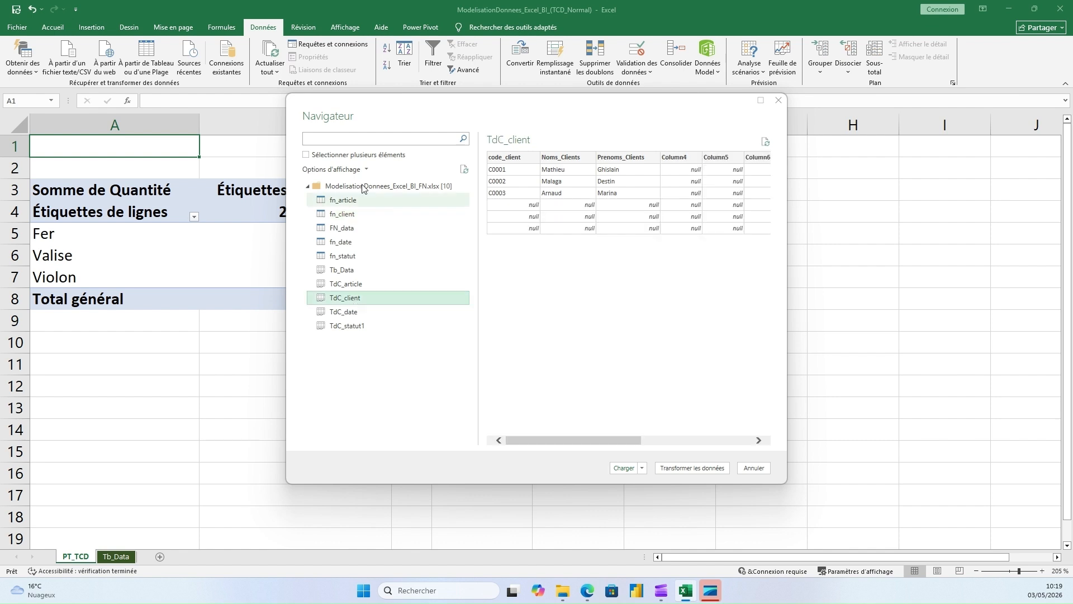
Allow multiple items and select the fn_article, fn_client, FN_data, fn_date and fn_statut tables for import
click(307, 155)
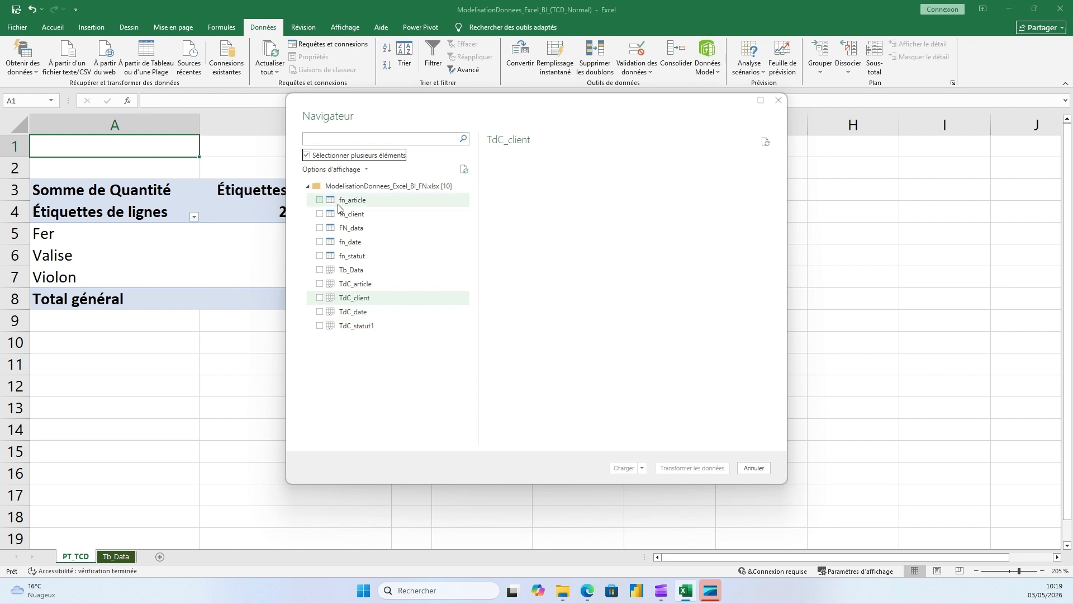
click(319, 200)
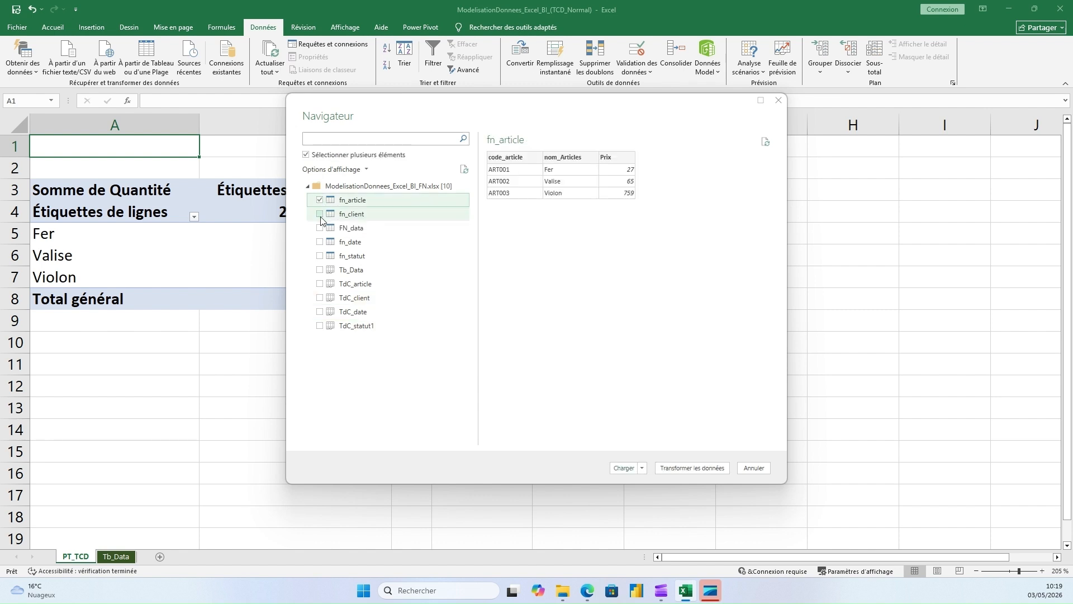
click(320, 214)
click(320, 229)
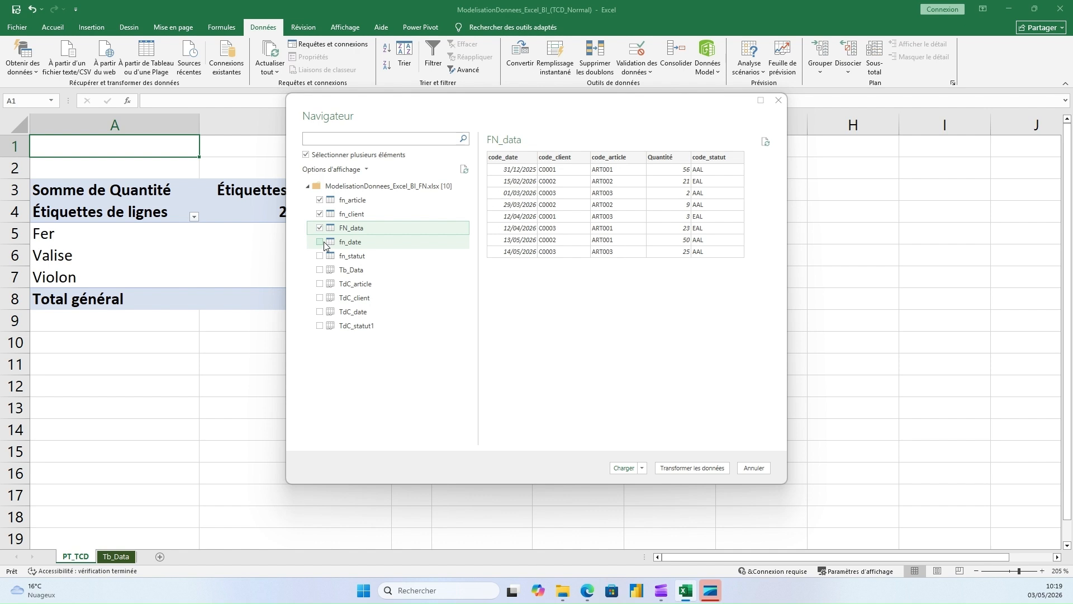
click(320, 241)
click(320, 256)
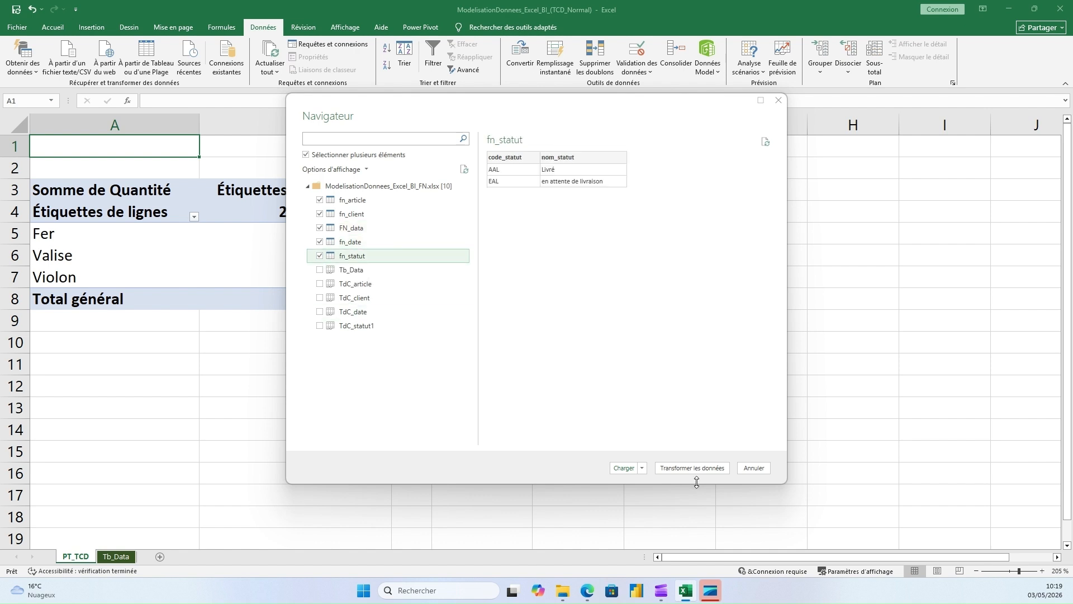
Open the five selected tables in the Power Query Editor for transformation and reposition its window over the workbook
click(643, 469)
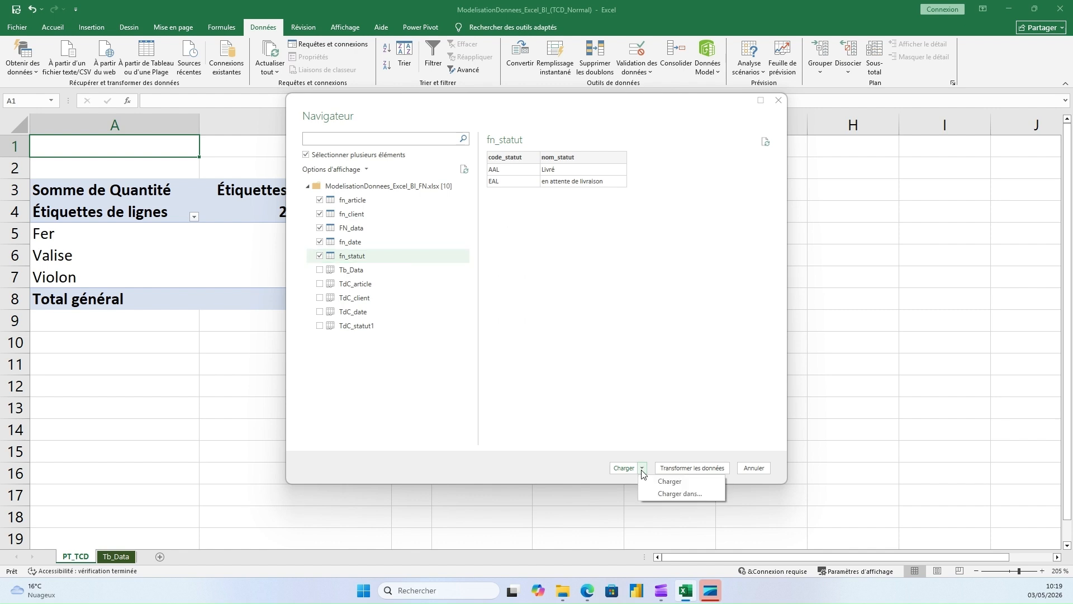
click(573, 351)
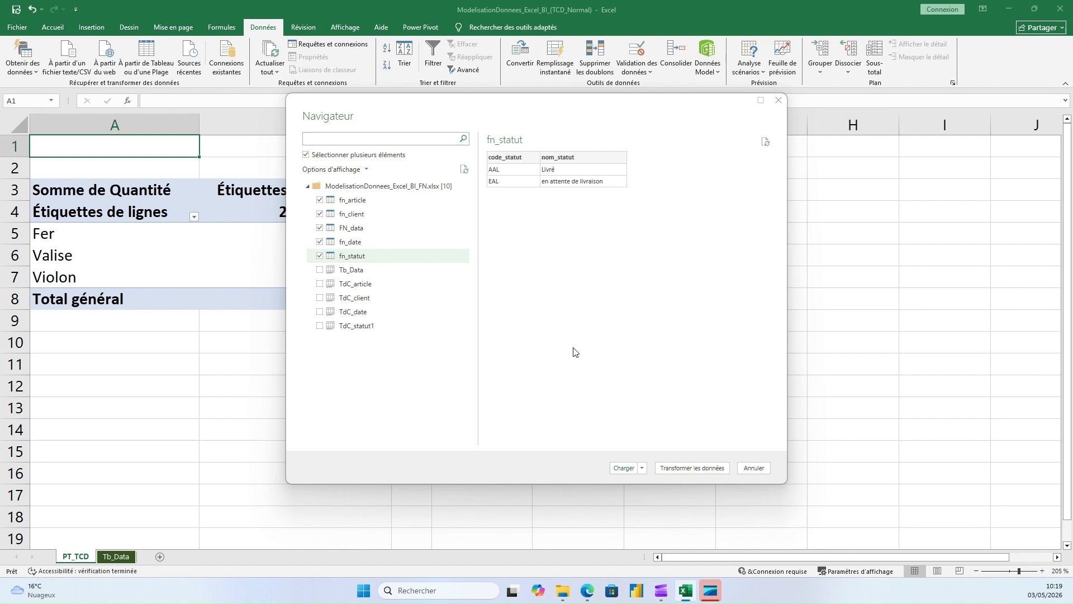
click(698, 471)
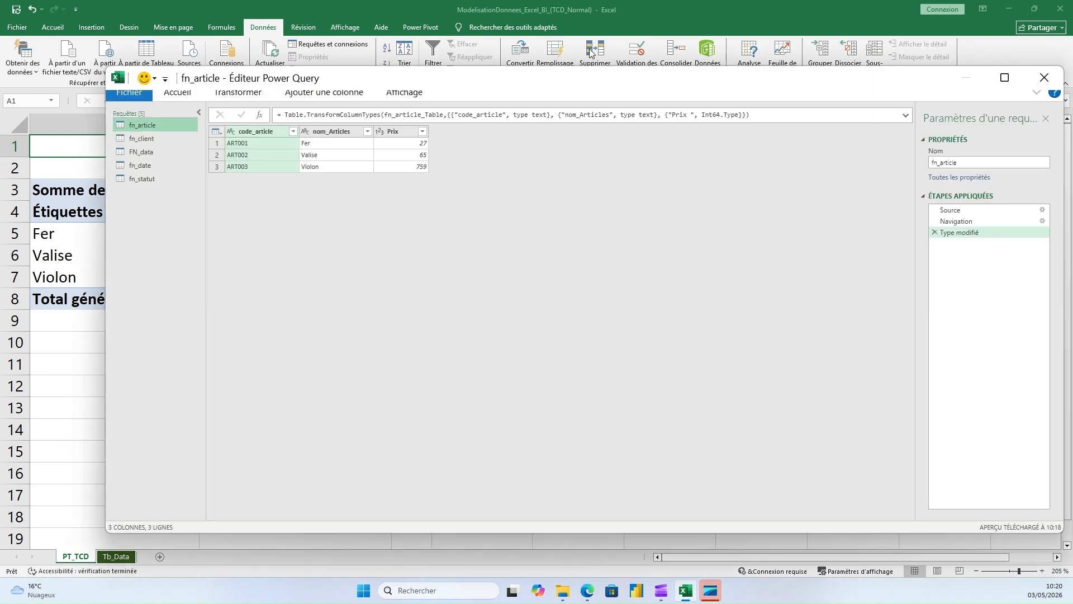
drag(578, 81, 557, 139)
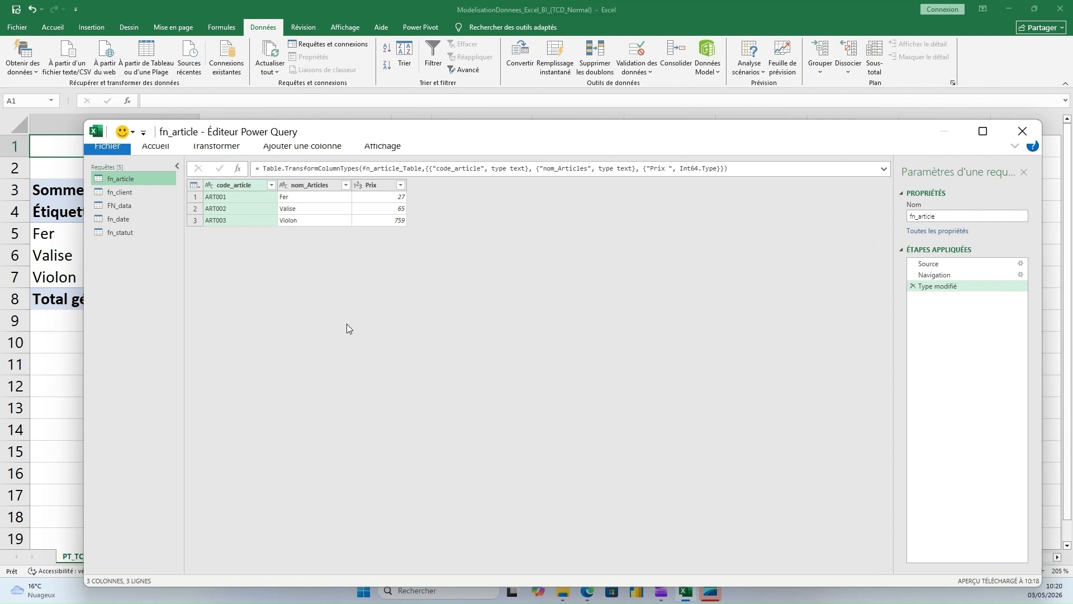
mouse_move(579, 132)
mouse_down()
mouse_move(587, 188)
mouse_move(583, 131)
mouse_up()
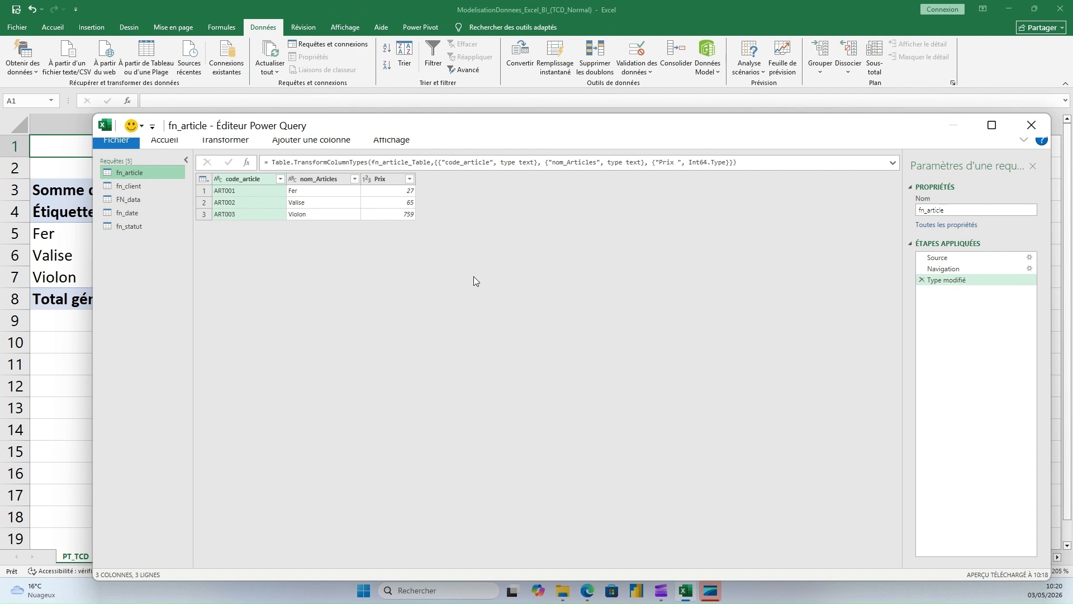
mouse_move(517, 130)
mouse_down()
mouse_move(528, 140)
mouse_move(497, 135)
mouse_up()
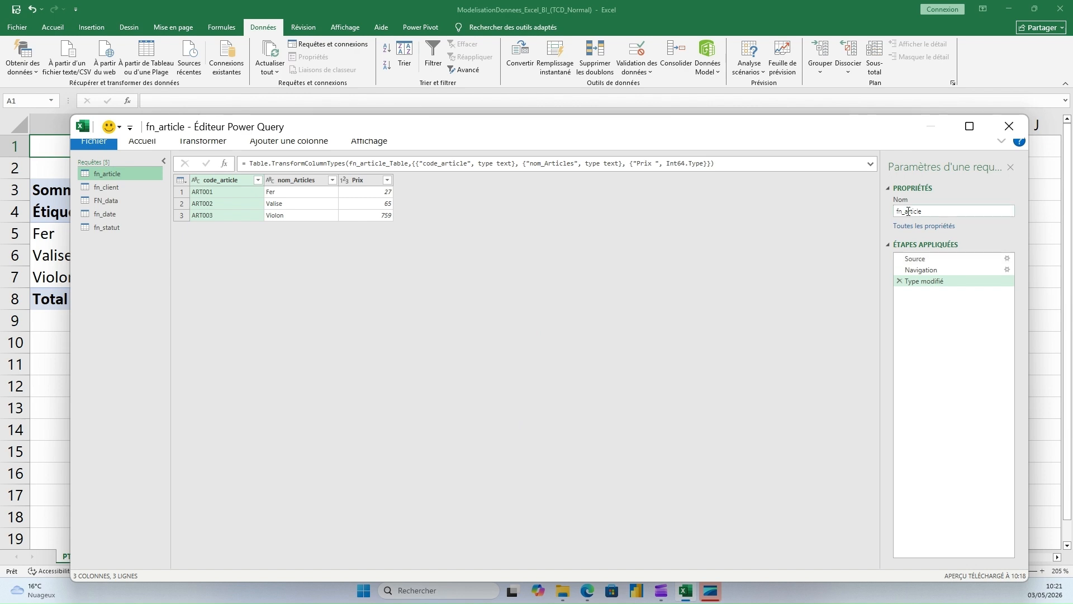
Rename the fn_article query as Lookup_article and the fn_client query as Lookup_client
drag(905, 211, 875, 216)
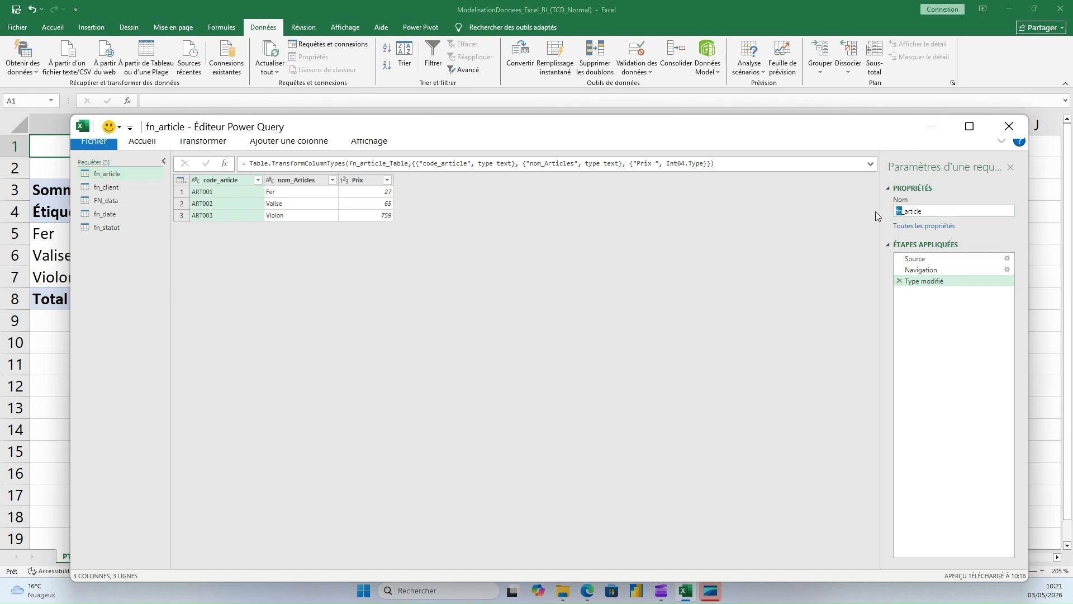
text(Lookup)
key(Return)
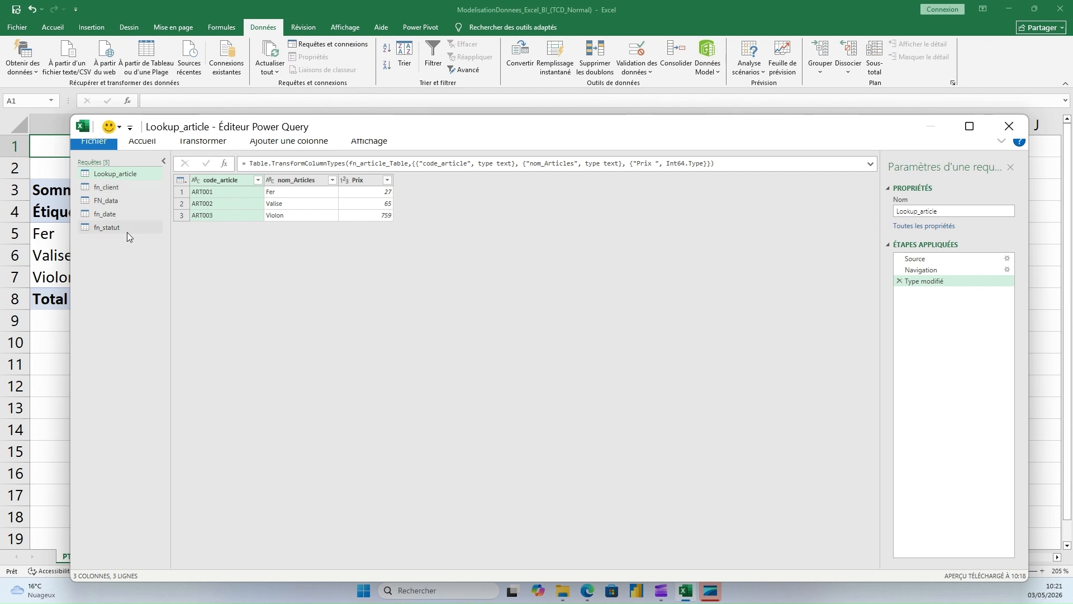
click(116, 188)
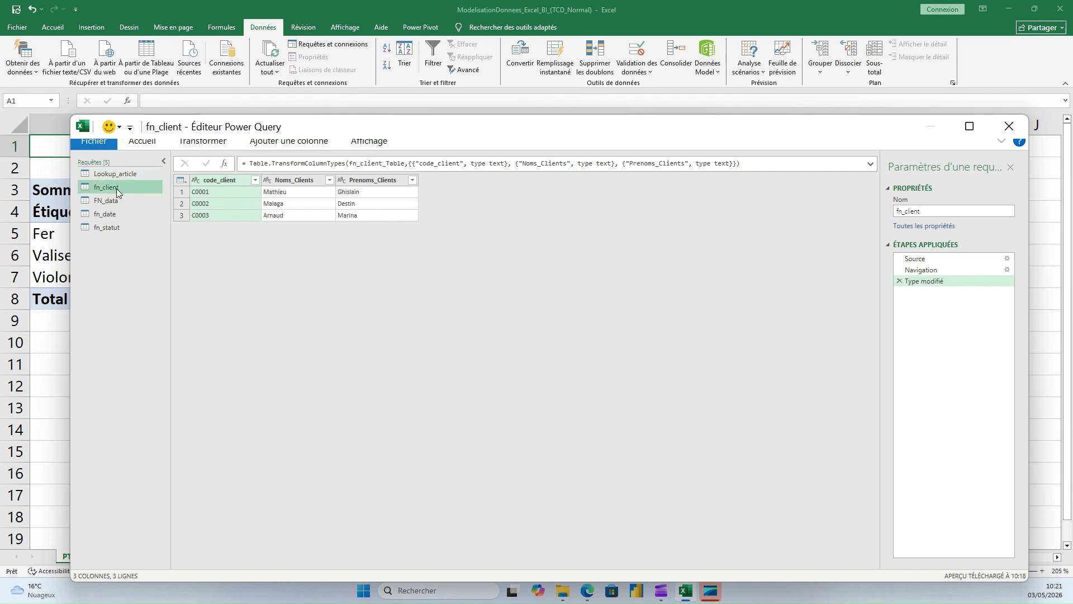
click(904, 211)
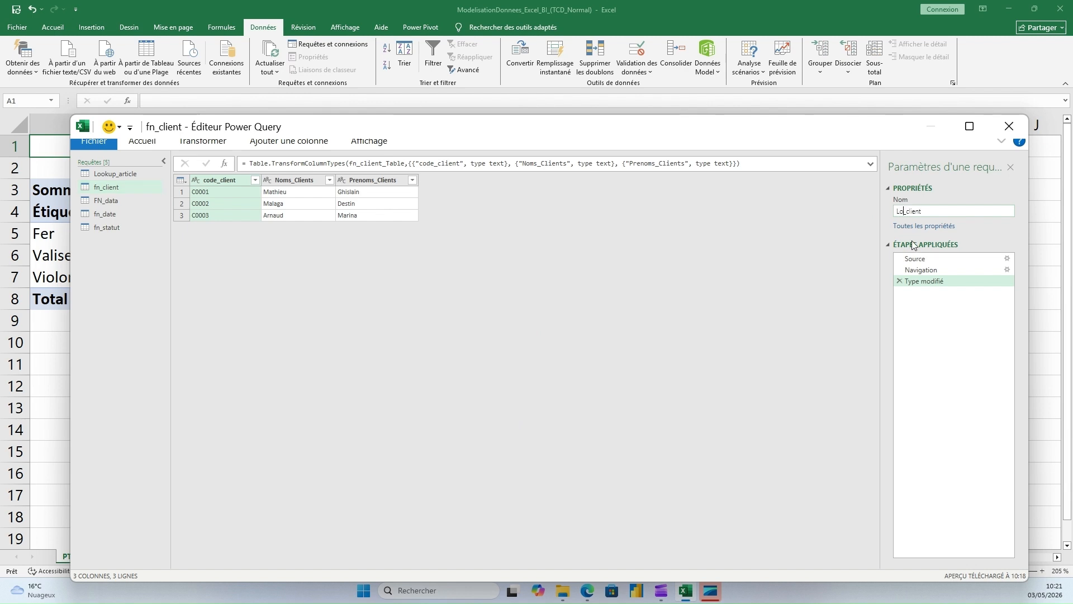
text(Lookup)
key(Return)
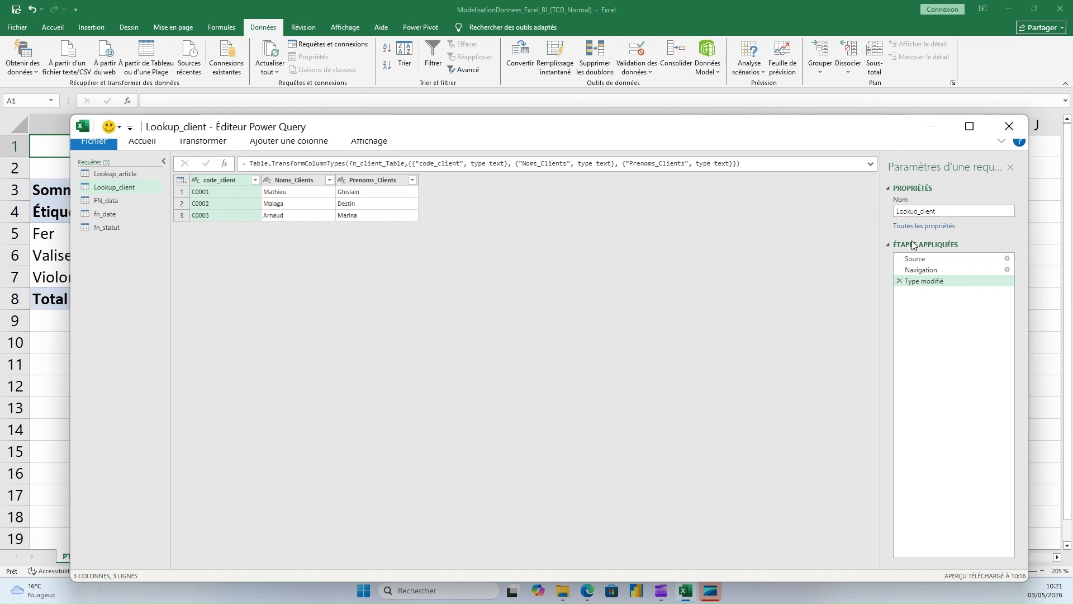
Rename the FN_data query as Data_transaction
click(115, 203)
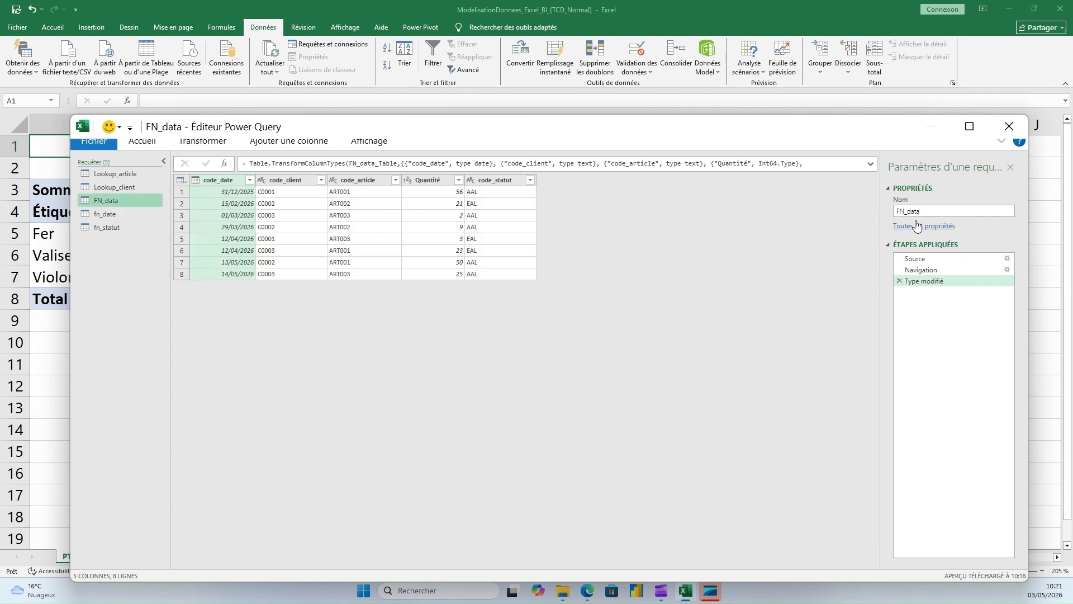
drag(904, 211, 894, 215)
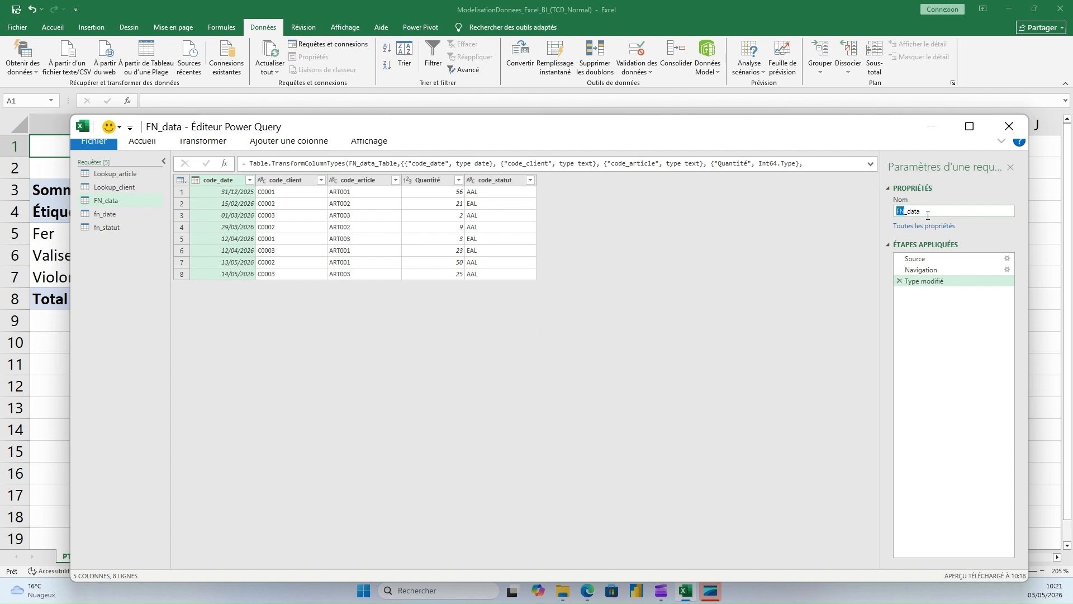
key(ctrl+a)
text(DAT)
key(BackSpace)
key(BackSpace)
key(BackSpace)
text(ata)
text(_transactio)
key(Return)
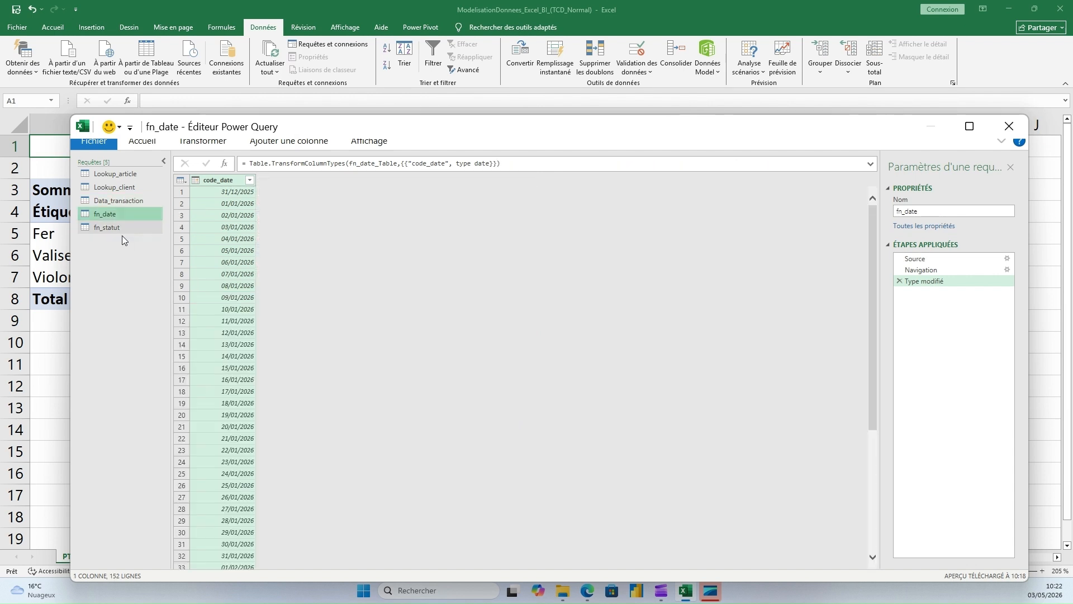
Rename the fn_date query as Lookup_date and the fn_statut query as Lookup_statut
click(913, 213)
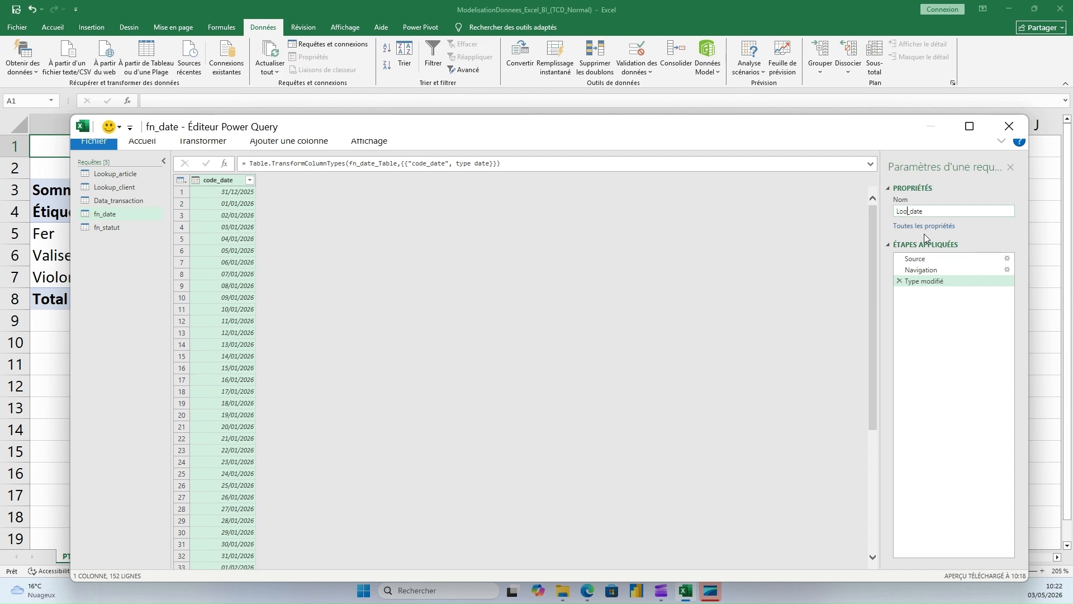
key(Return)
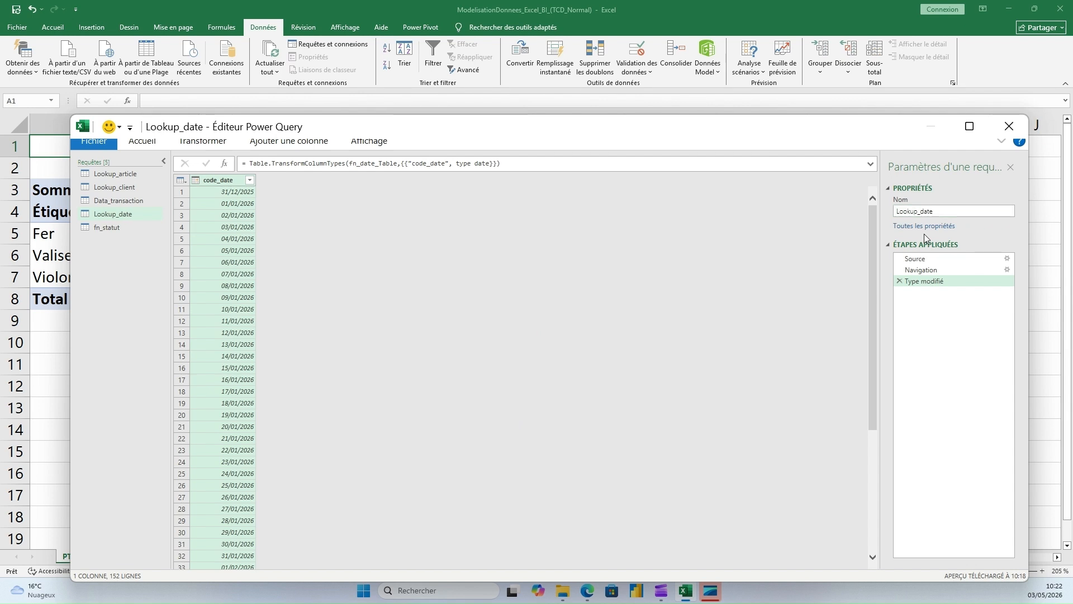
click(106, 228)
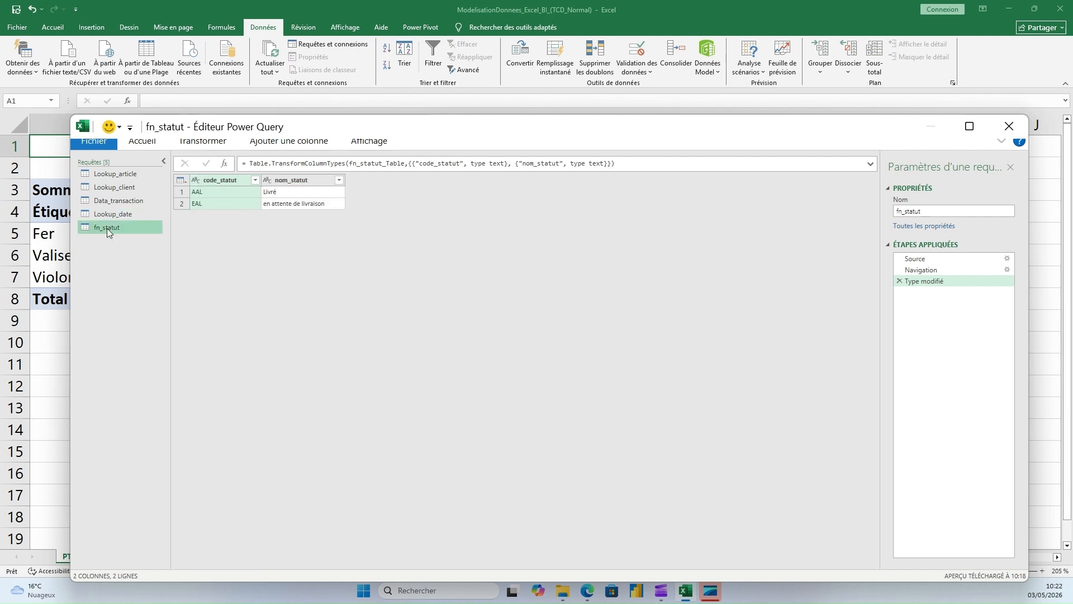
click(904, 213)
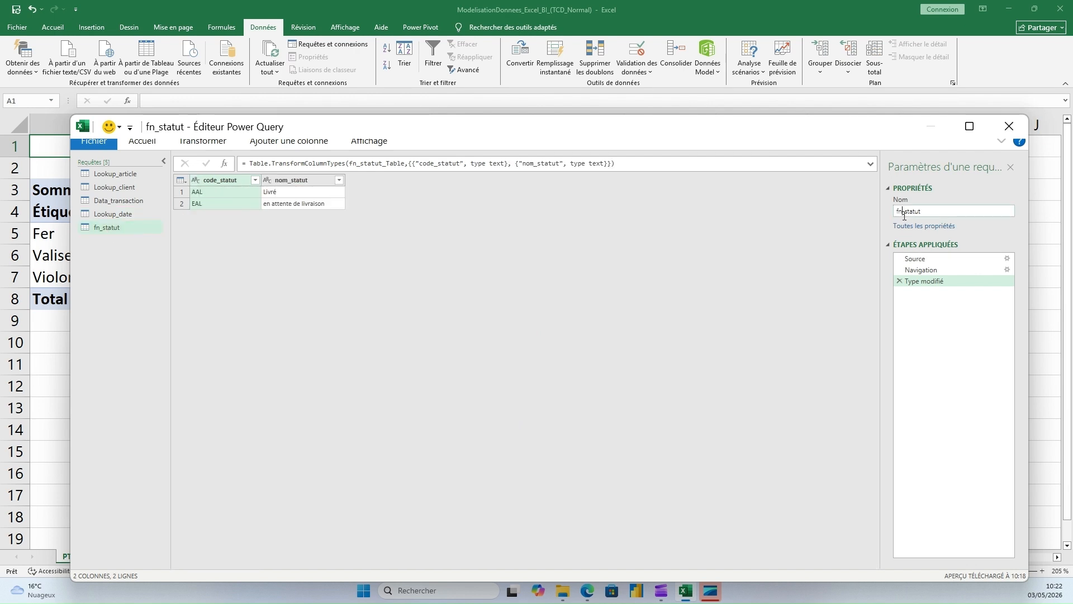
key(BackSpace)
key(BackSpace)
text(Lookup)
key(Return)
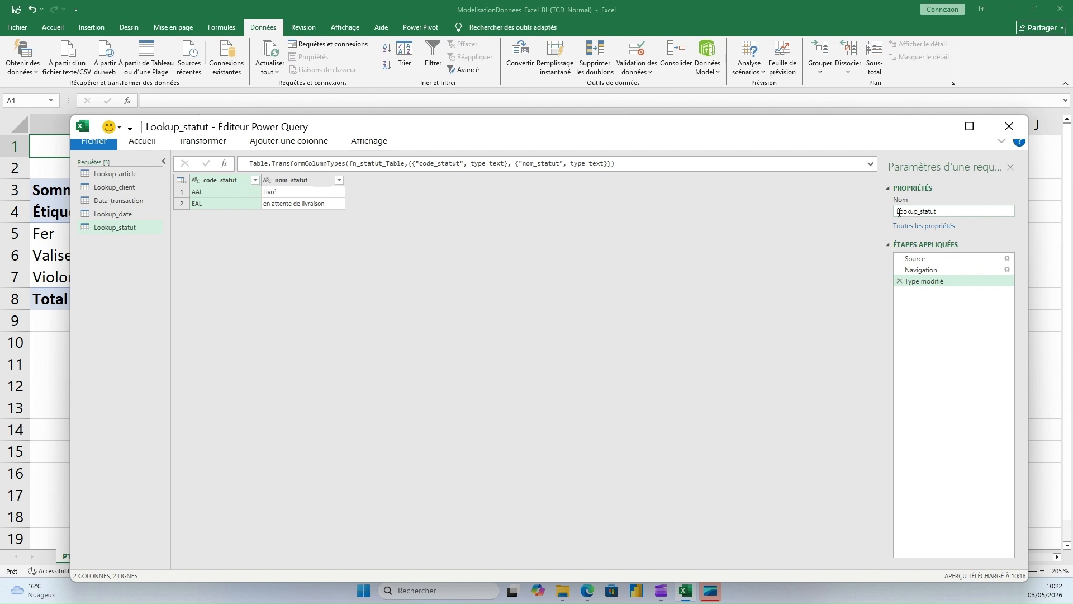
Check the data types of the code_article, nom_Articles and Prix columns in the Lookup_article query
drag(540, 131, 515, 92)
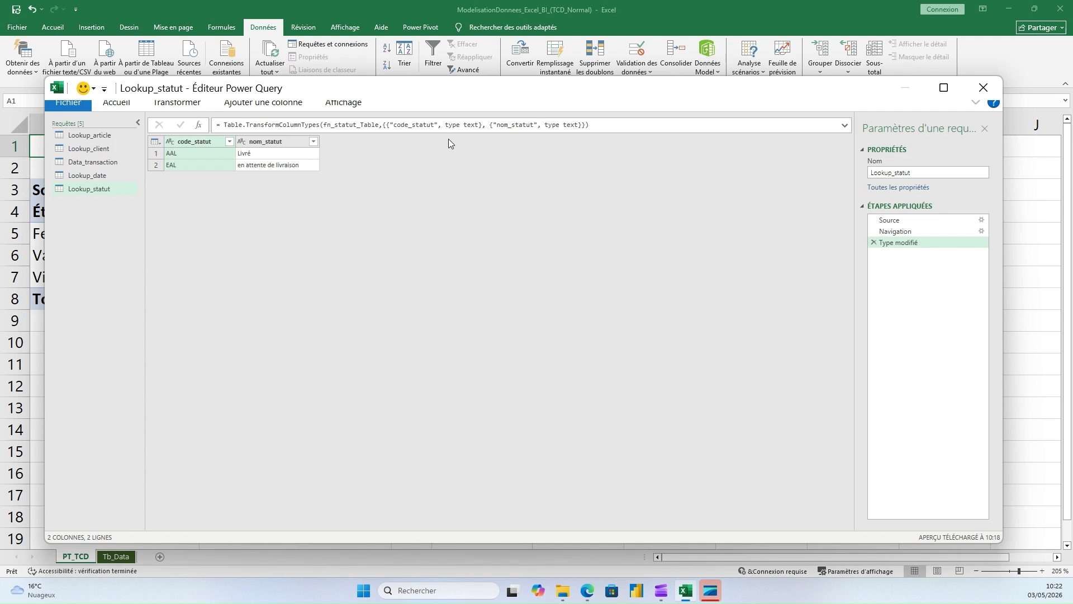
drag(452, 91, 472, 113)
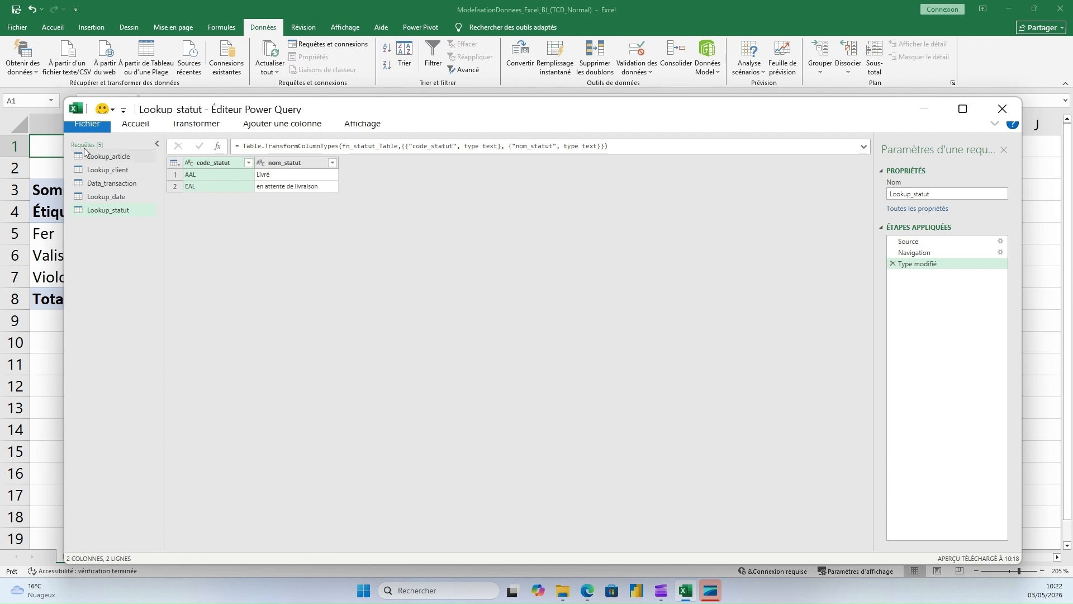
click(111, 158)
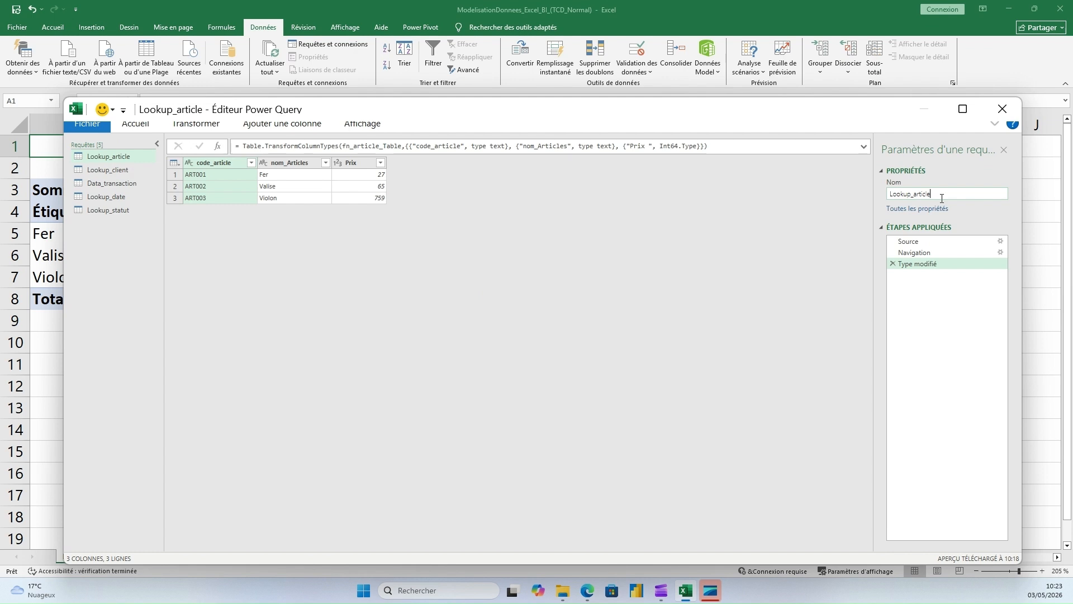
click(189, 163)
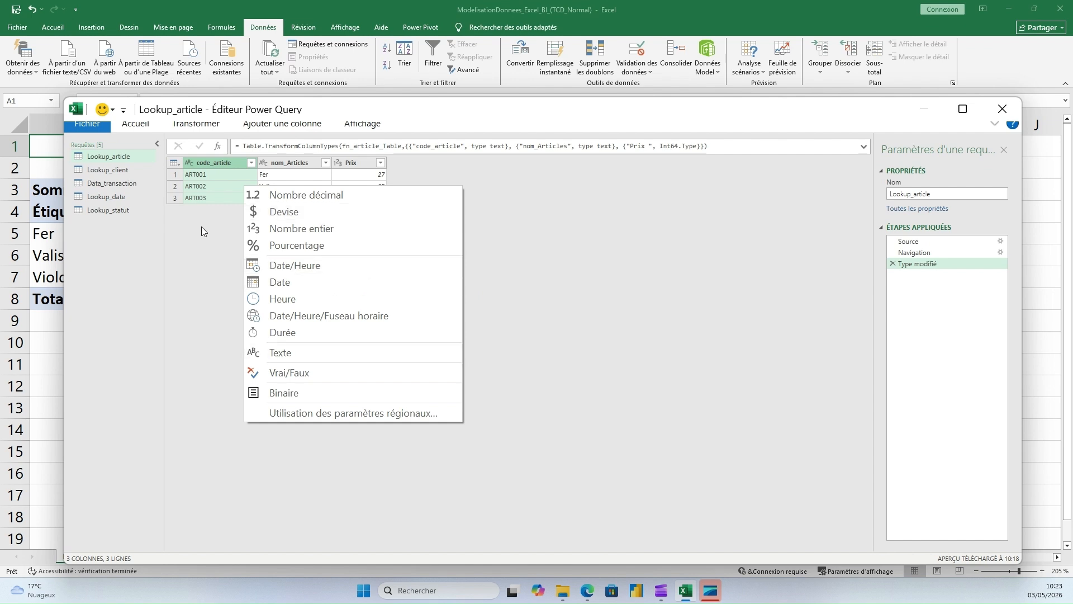
click(294, 164)
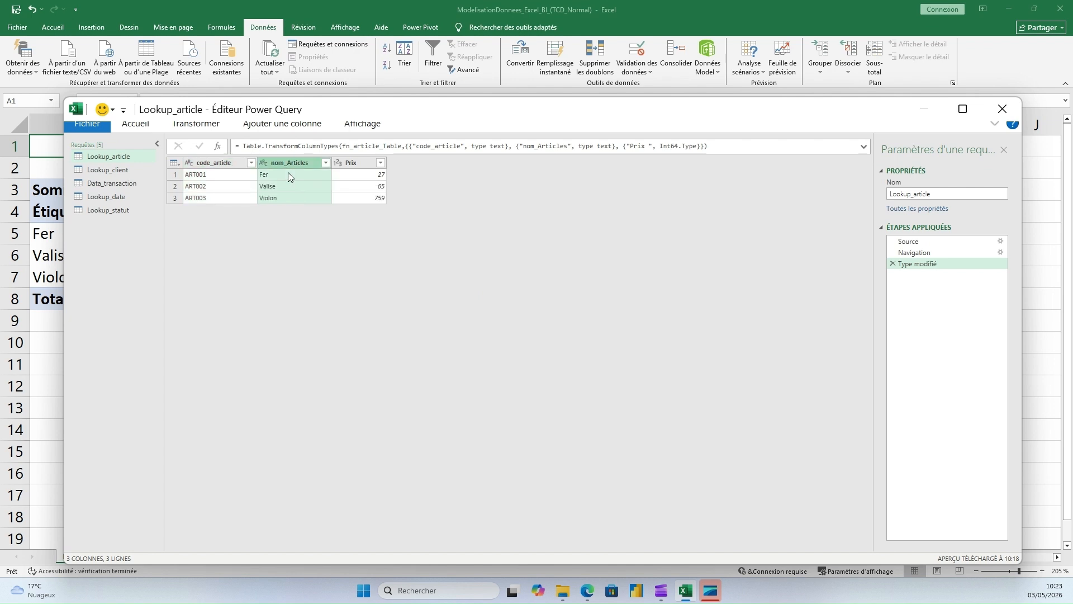
click(263, 163)
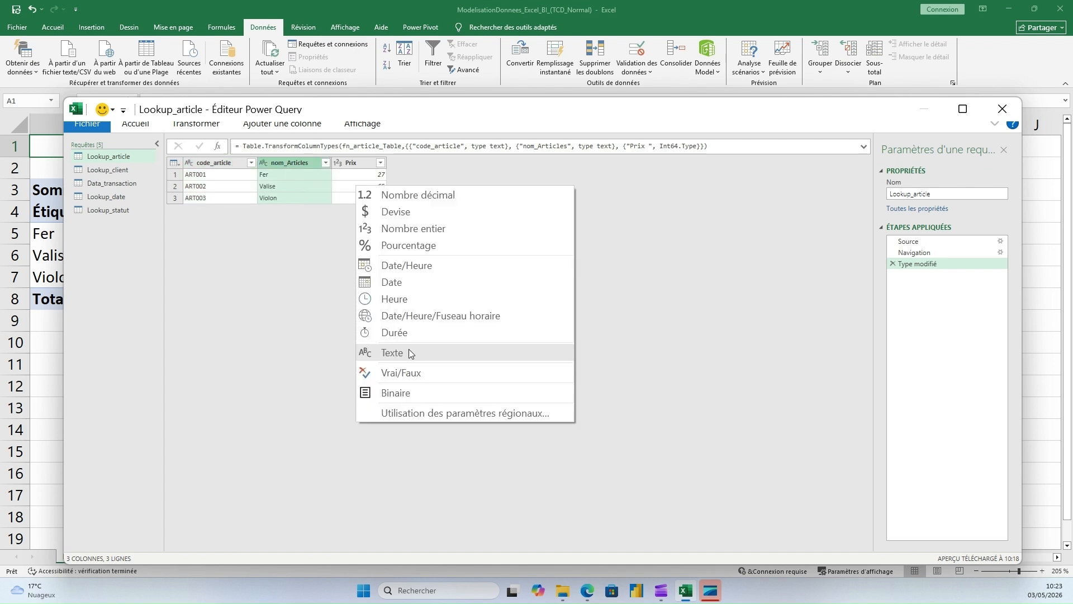
click(338, 162)
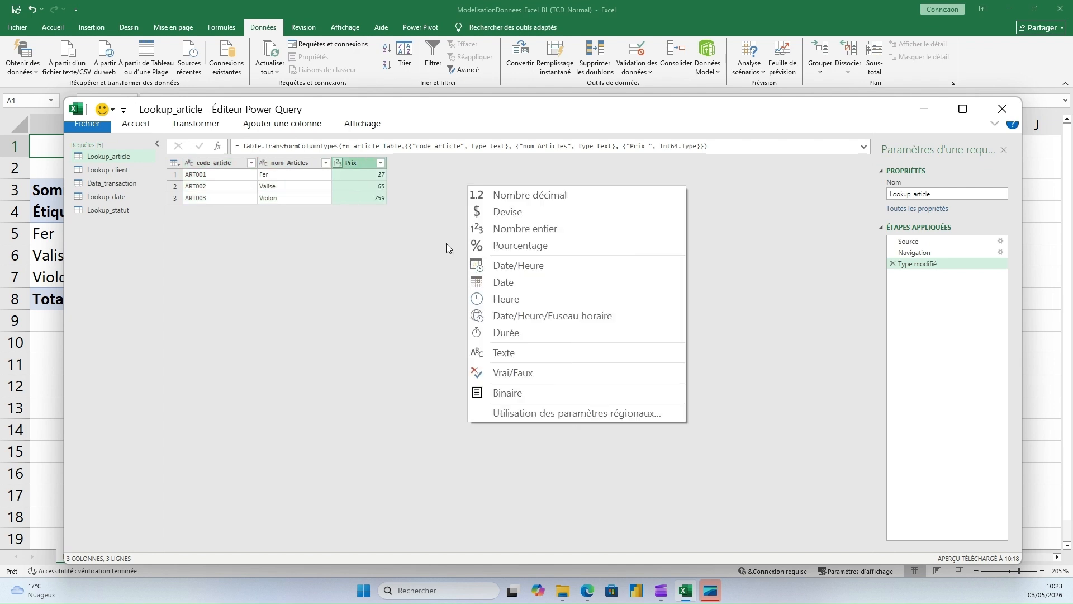
click(543, 238)
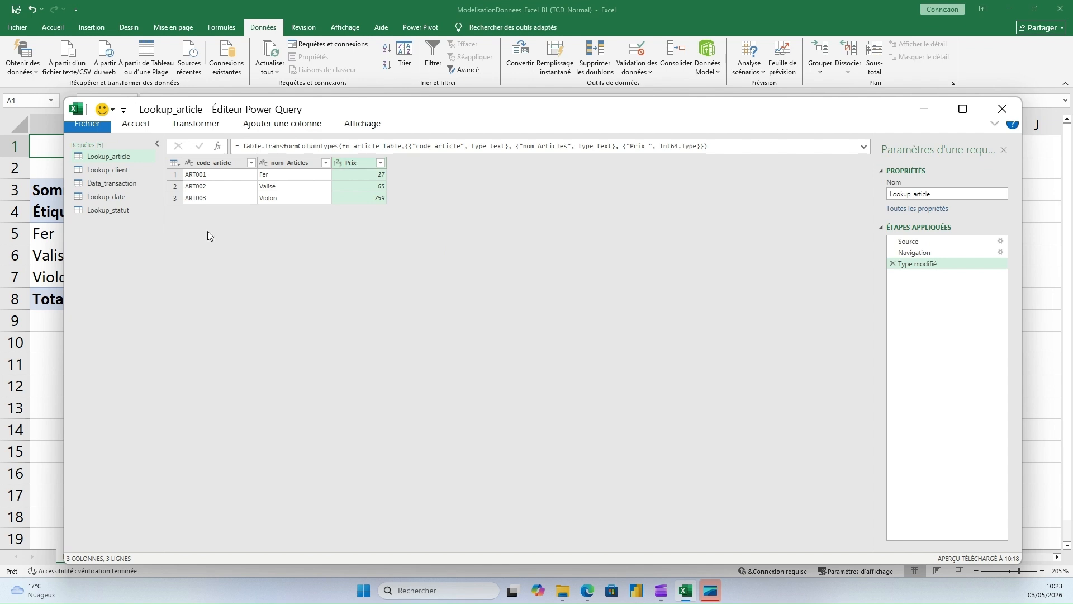
Check the column data types in the Lookup_client, Data_transaction, Lookup_date and Lookup_statut queries
click(118, 170)
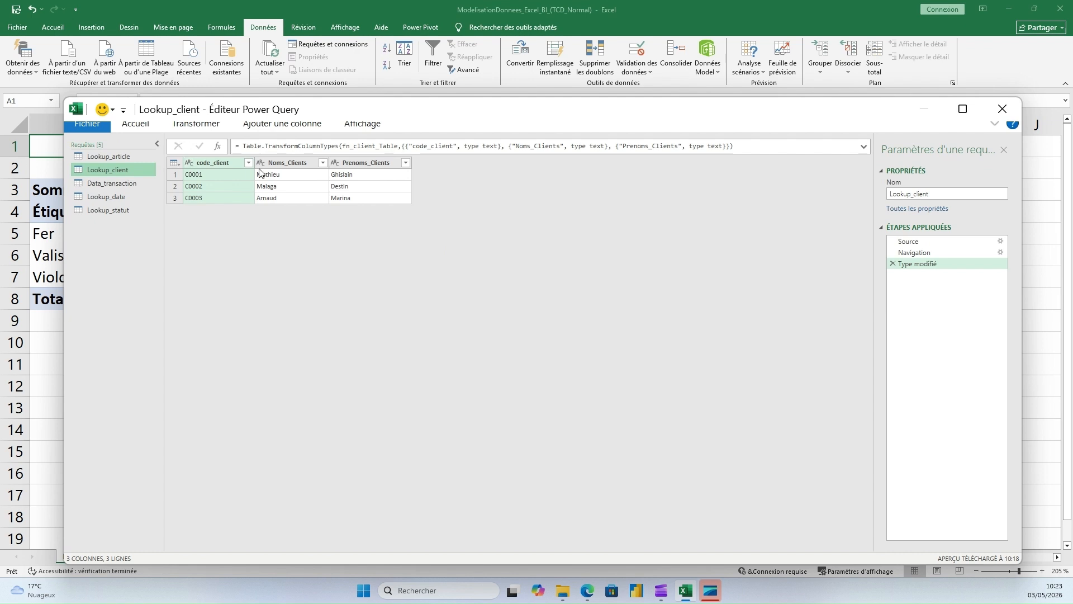
click(98, 185)
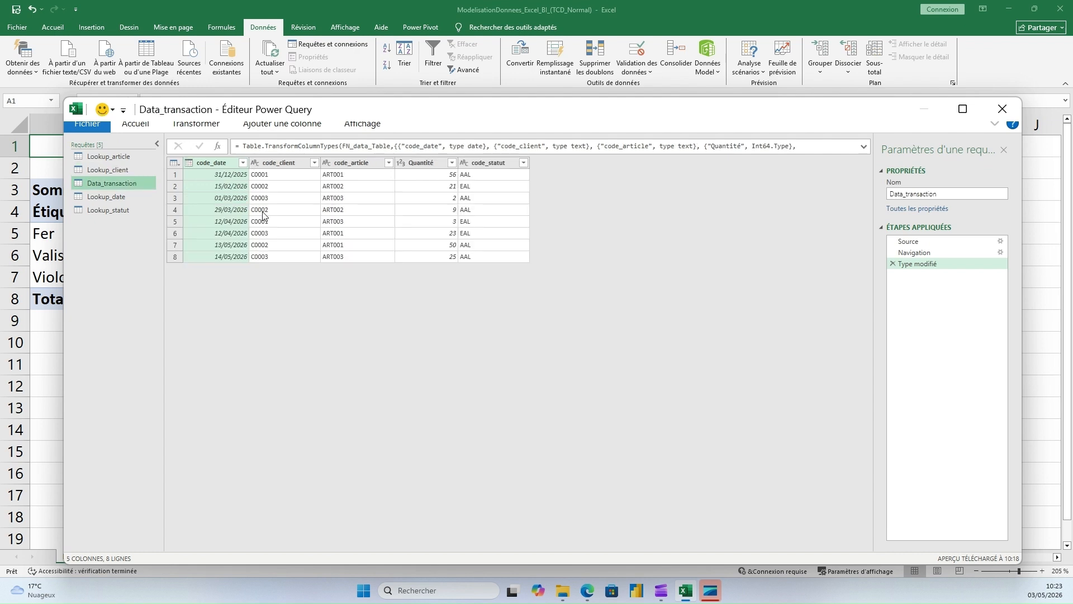
click(191, 163)
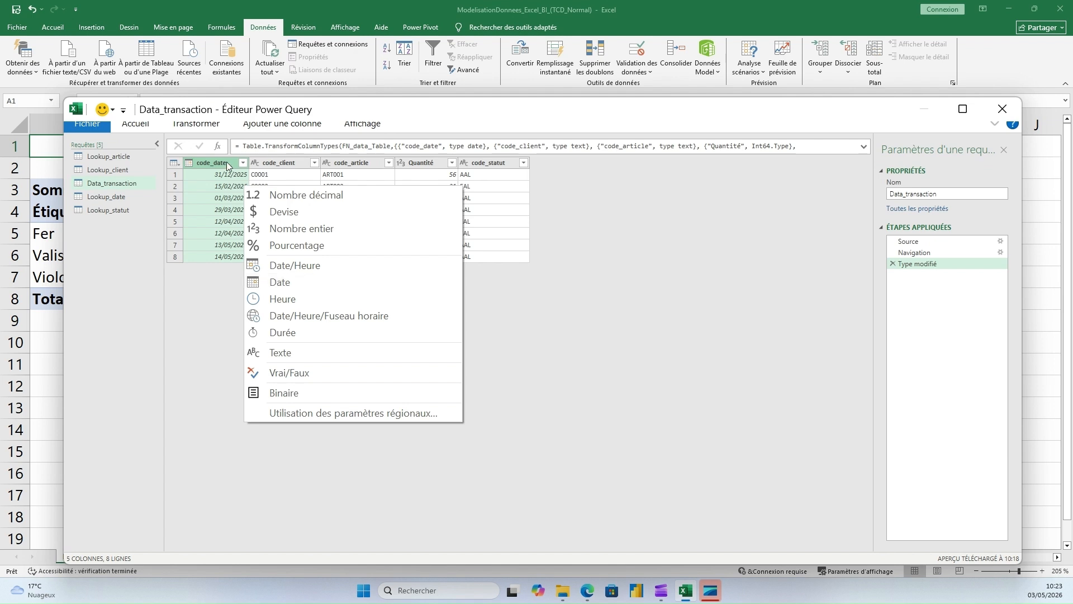
click(284, 186)
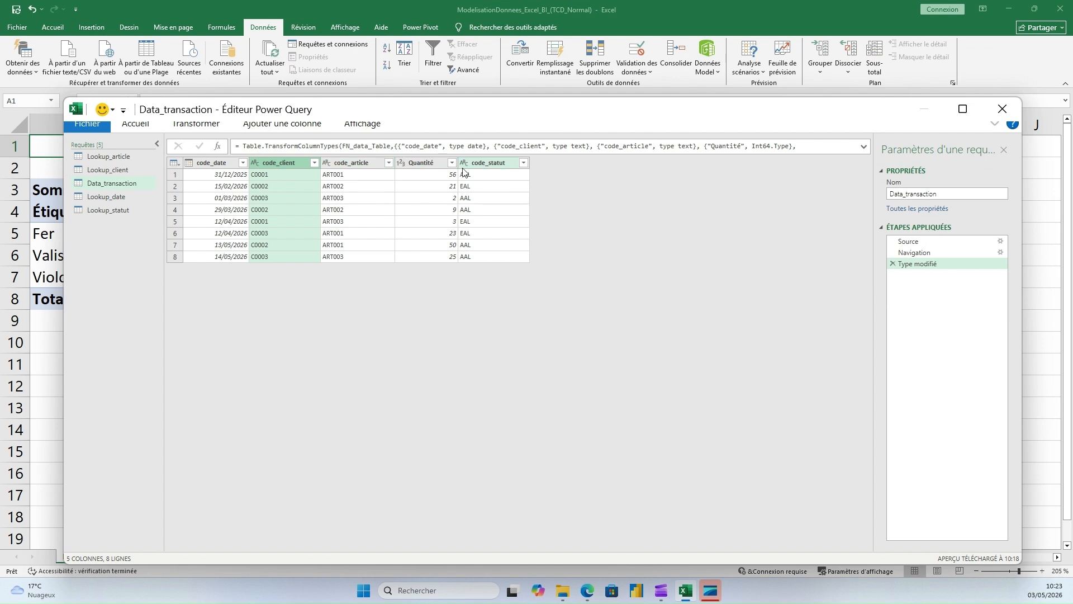
click(116, 198)
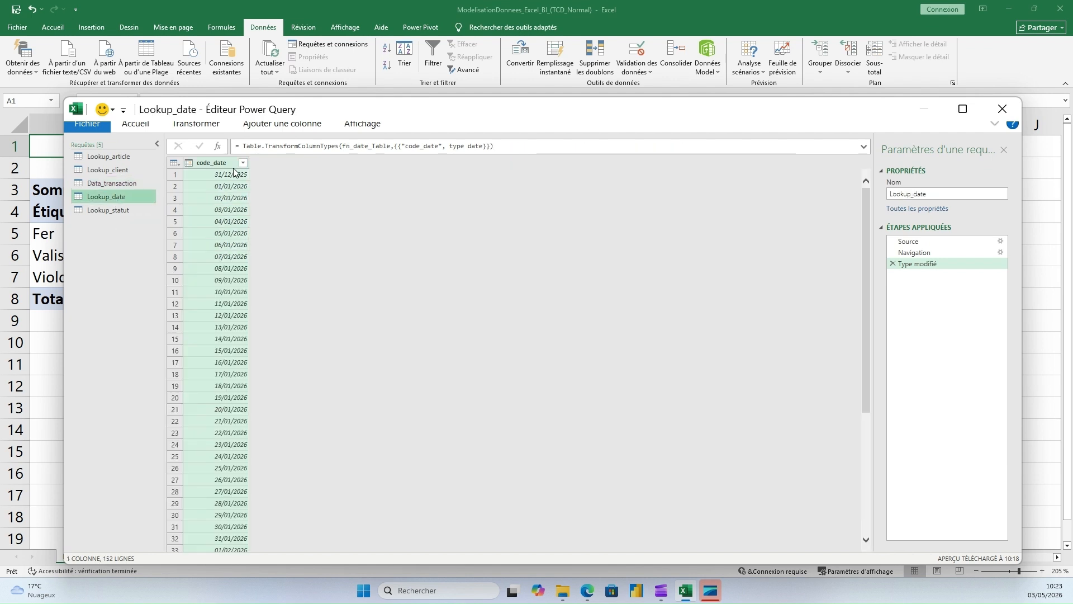
click(109, 210)
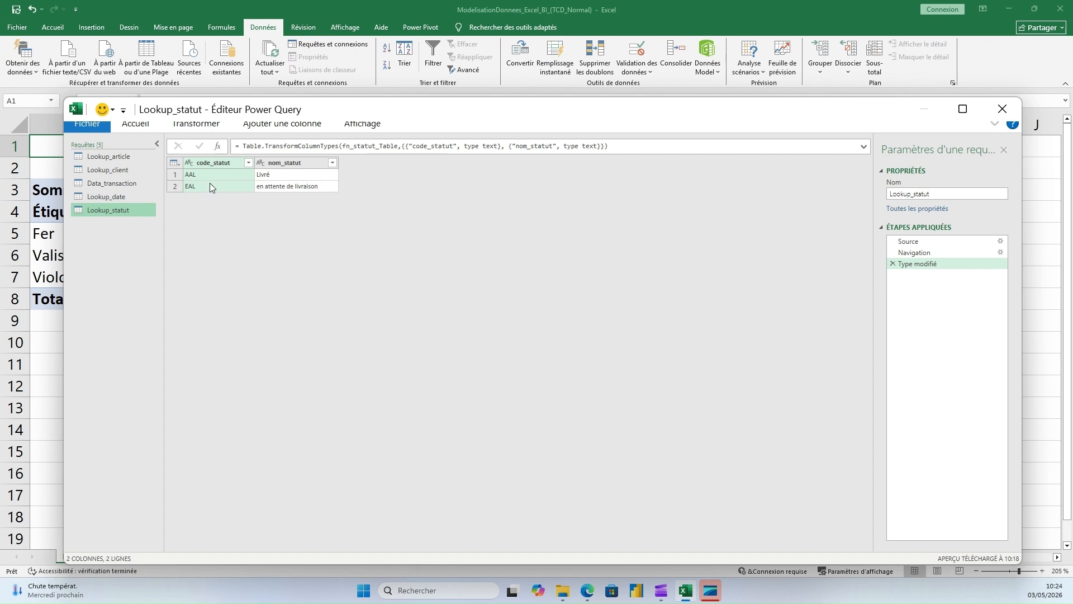
drag(475, 115, 506, 86)
click(174, 96)
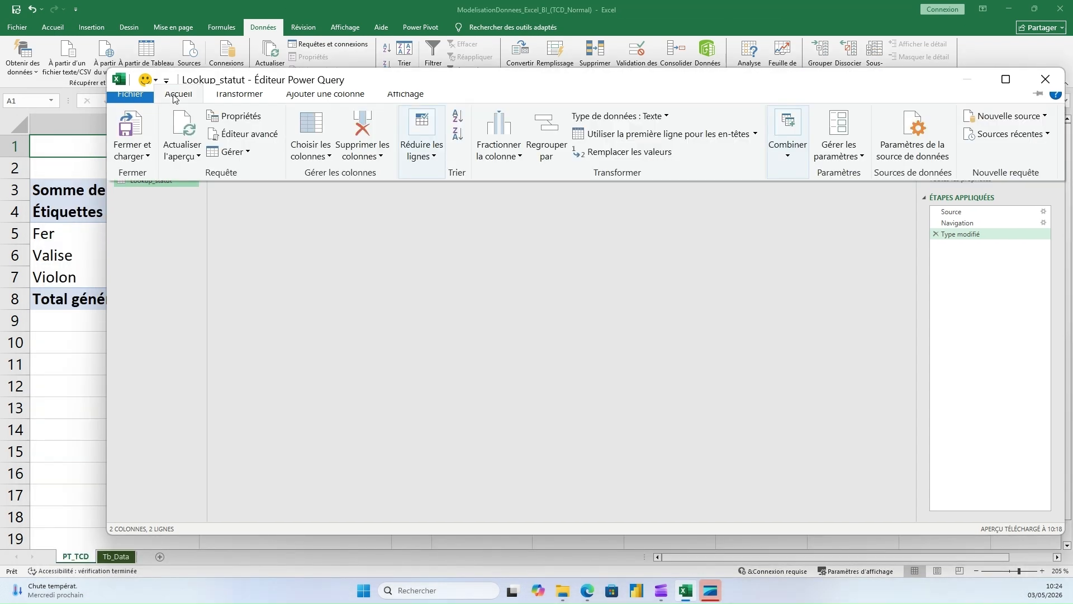
click(148, 157)
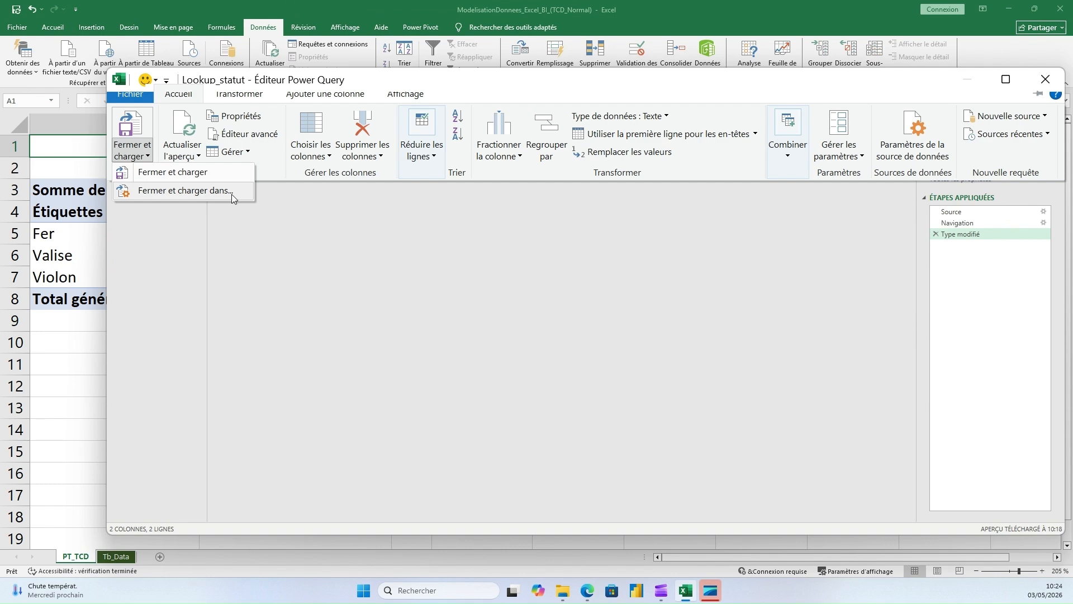
click(1006, 80)
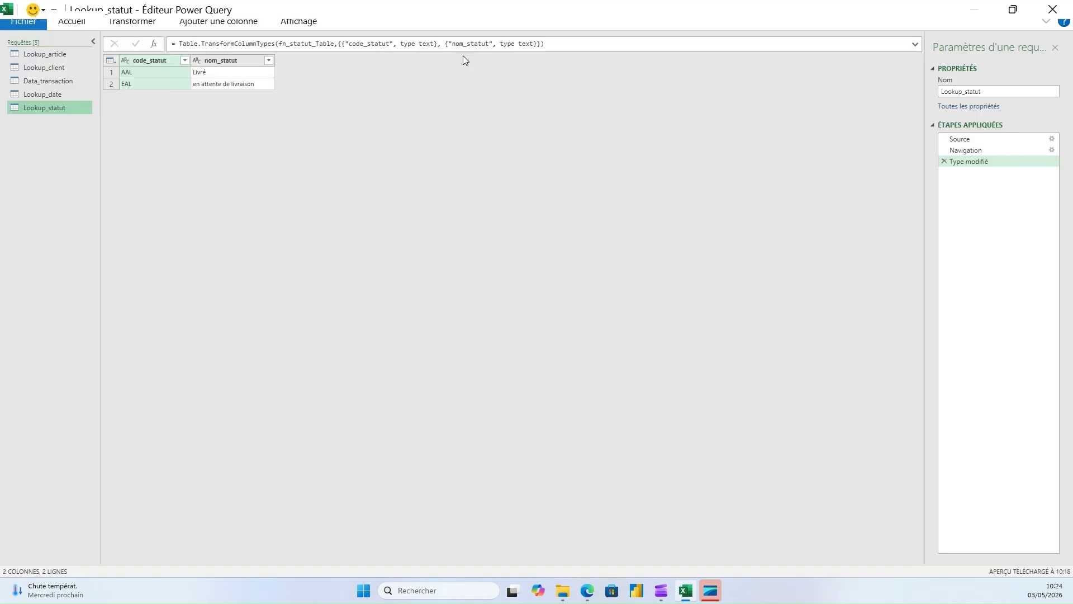
click(68, 22)
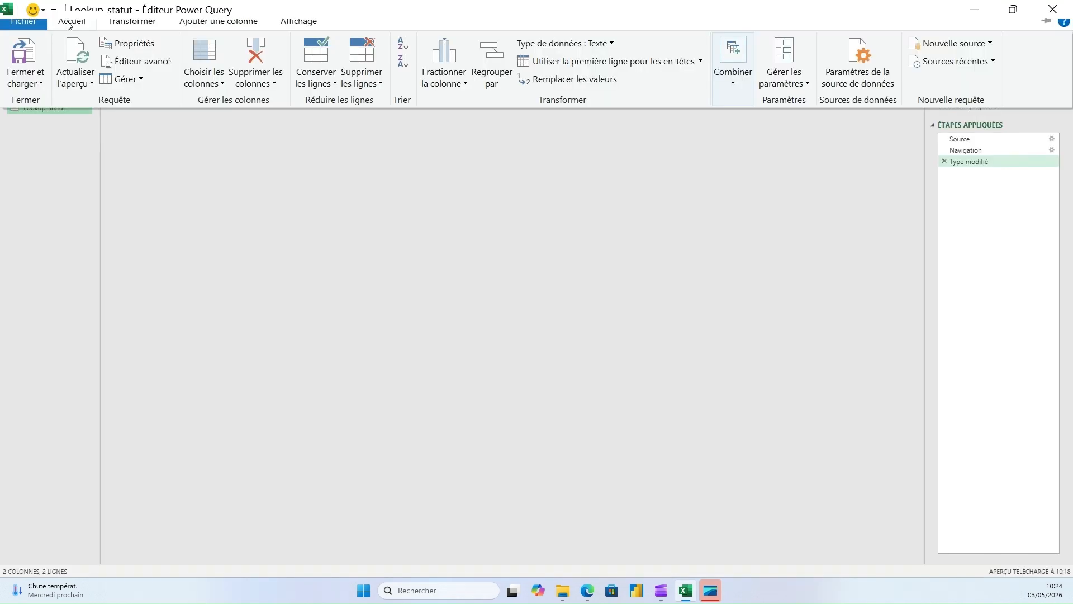
click(45, 90)
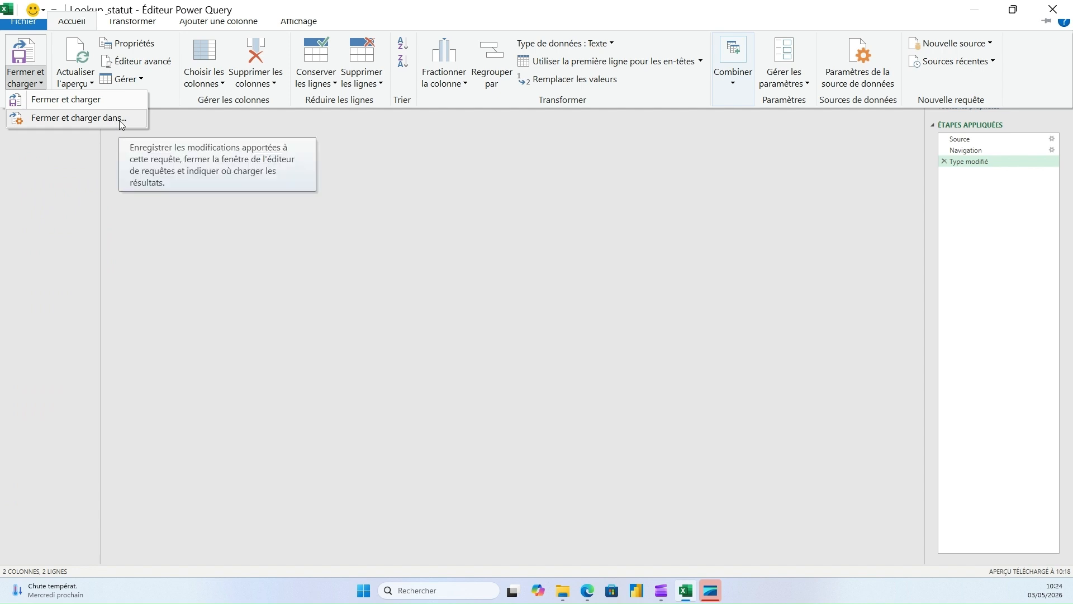
click(615, 5)
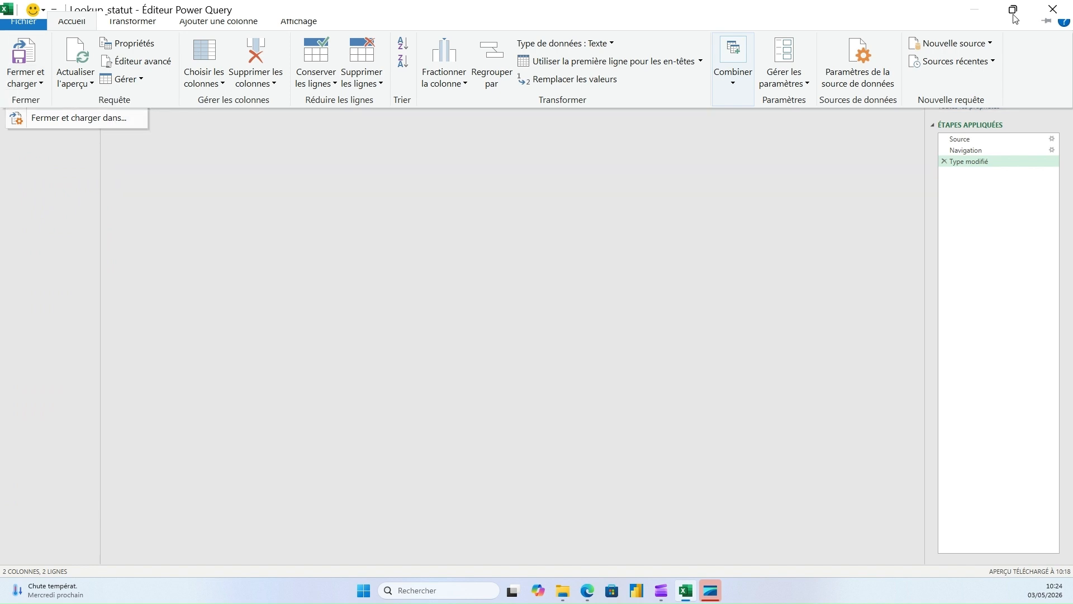
click(1012, 8)
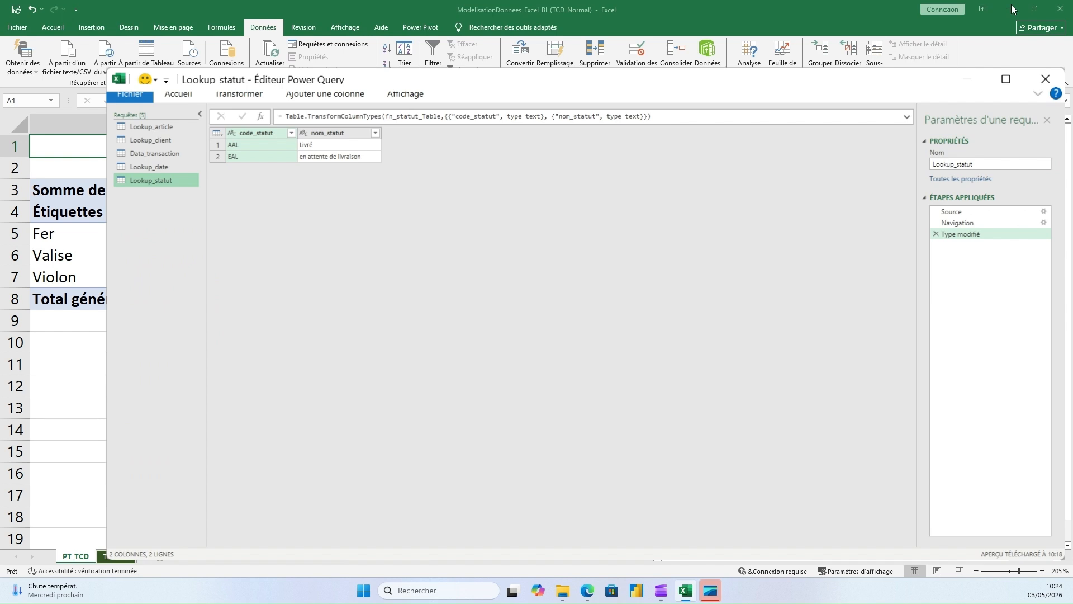
Close the editor and load all the queries as connection only, adding their data to the data model
click(179, 94)
click(147, 156)
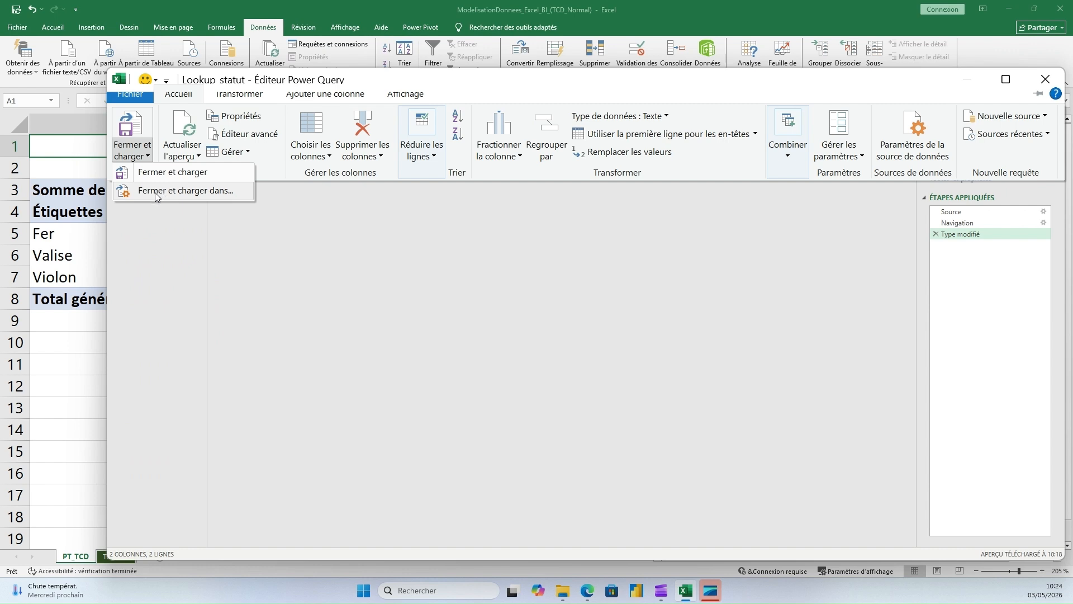
click(156, 191)
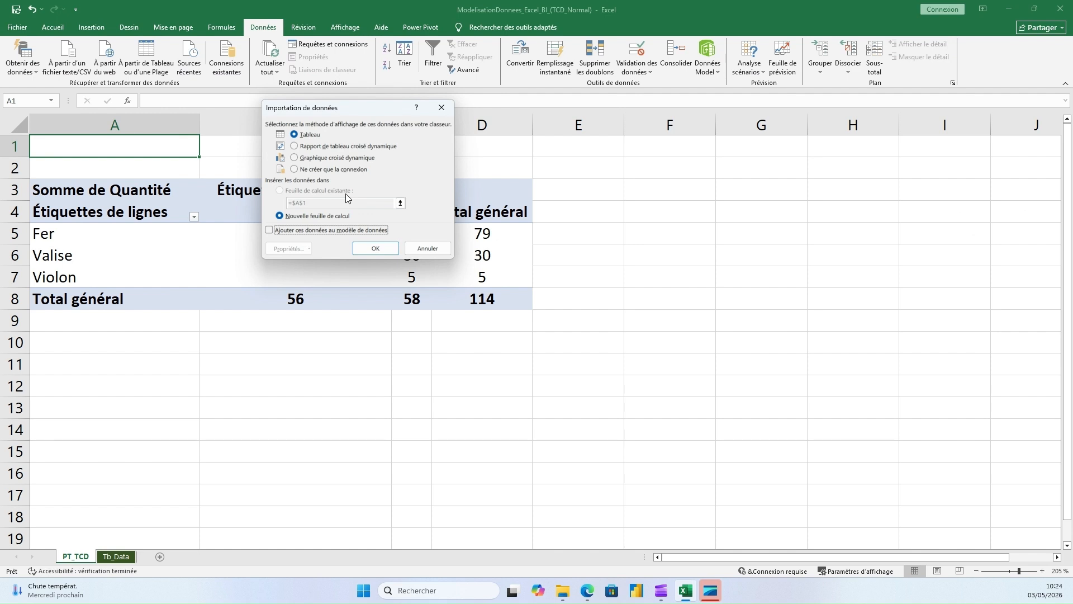
drag(349, 118, 486, 165)
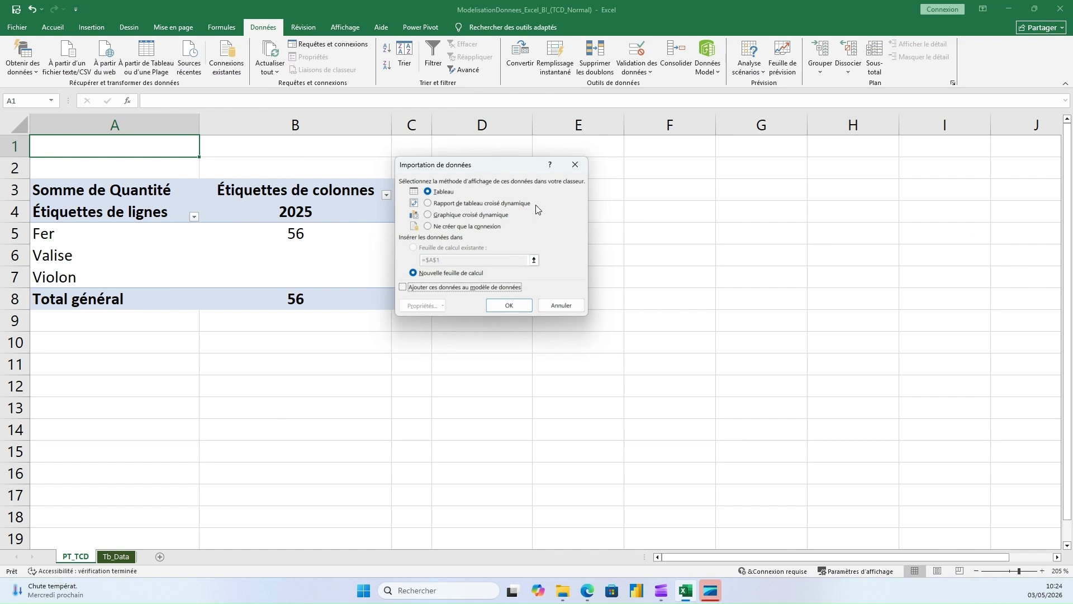
click(429, 227)
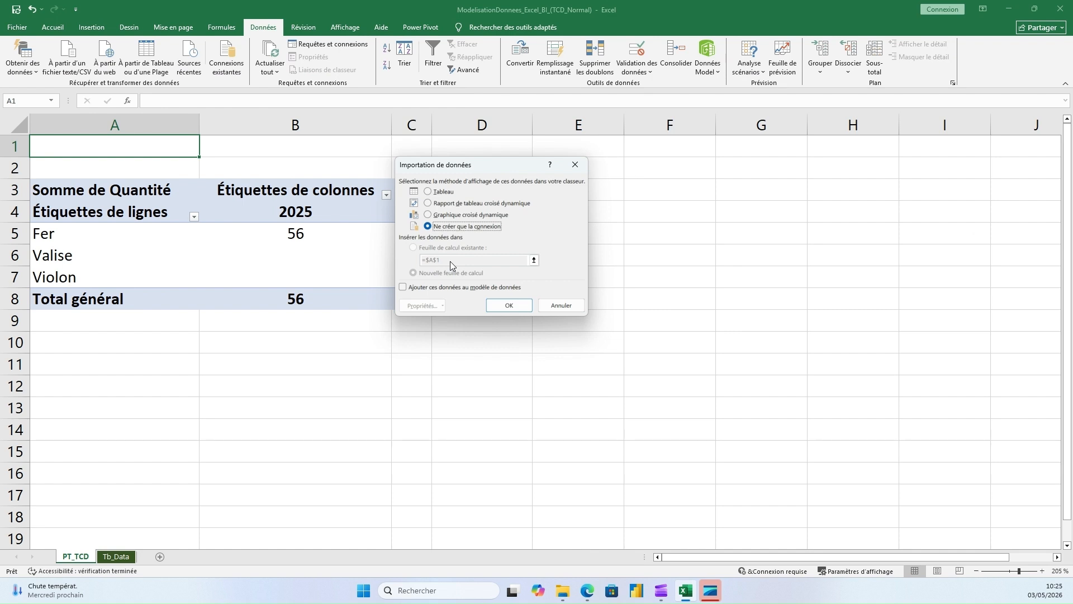
click(402, 288)
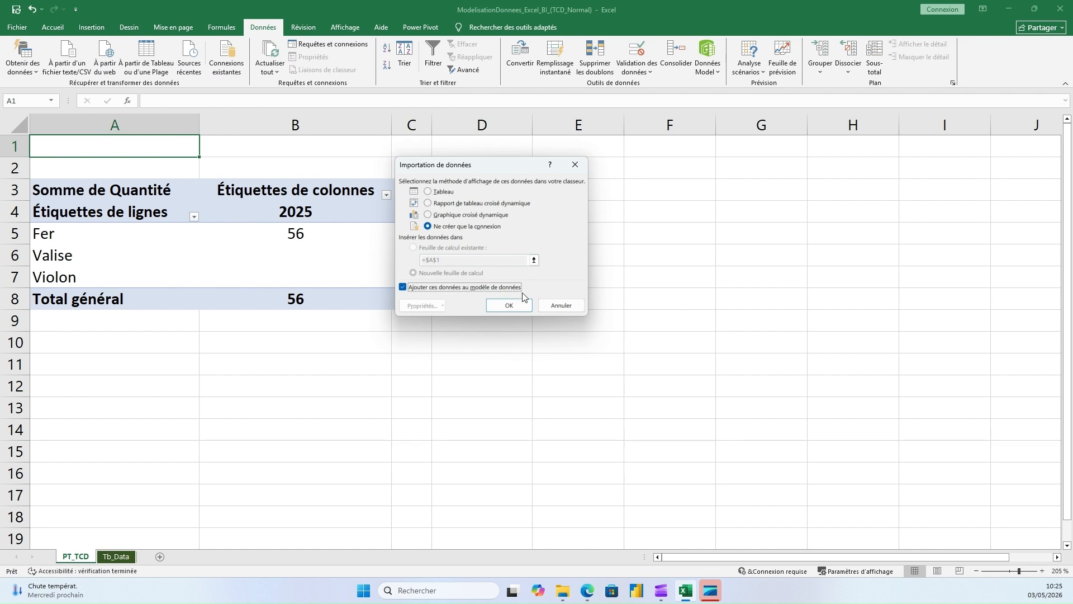
click(510, 307)
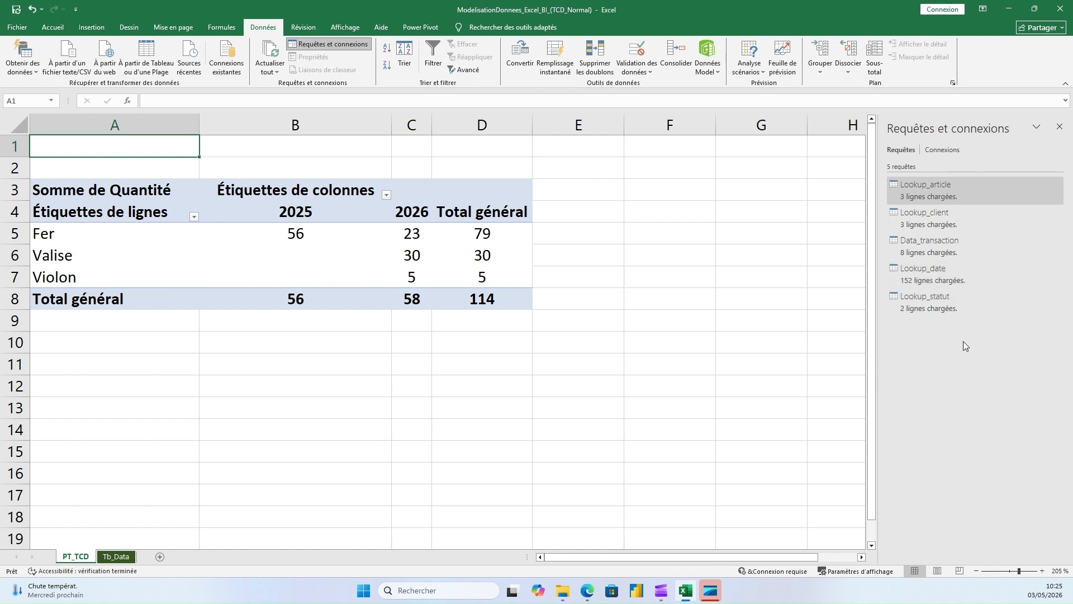
Preview the loaded queries' details, and view Lookup_statut in the Power Query Editor before returning to the workbook
mouse_move(933, 199)
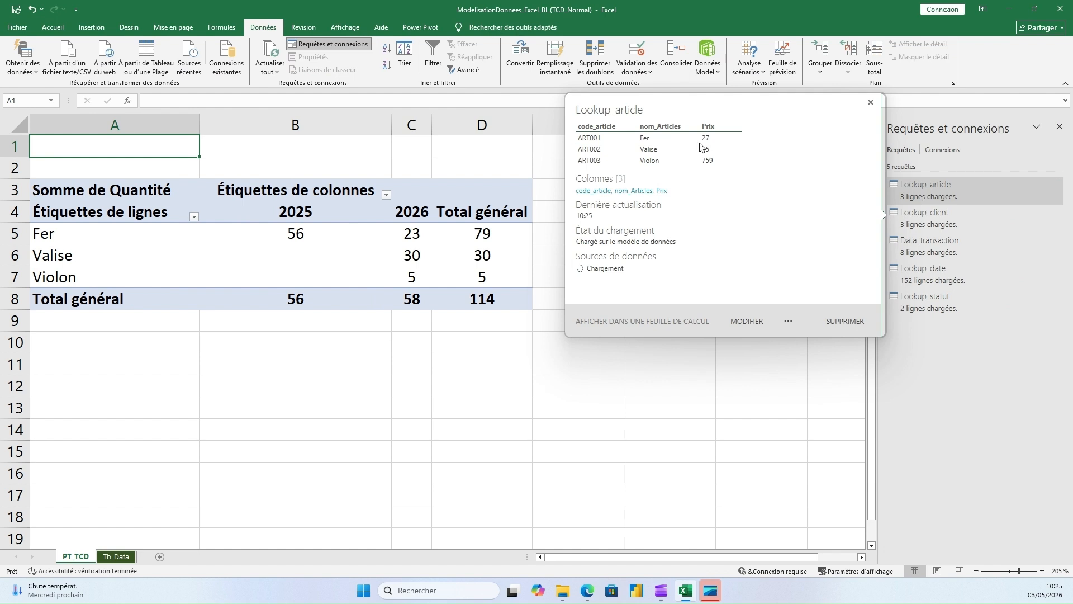
mouse_move(950, 226)
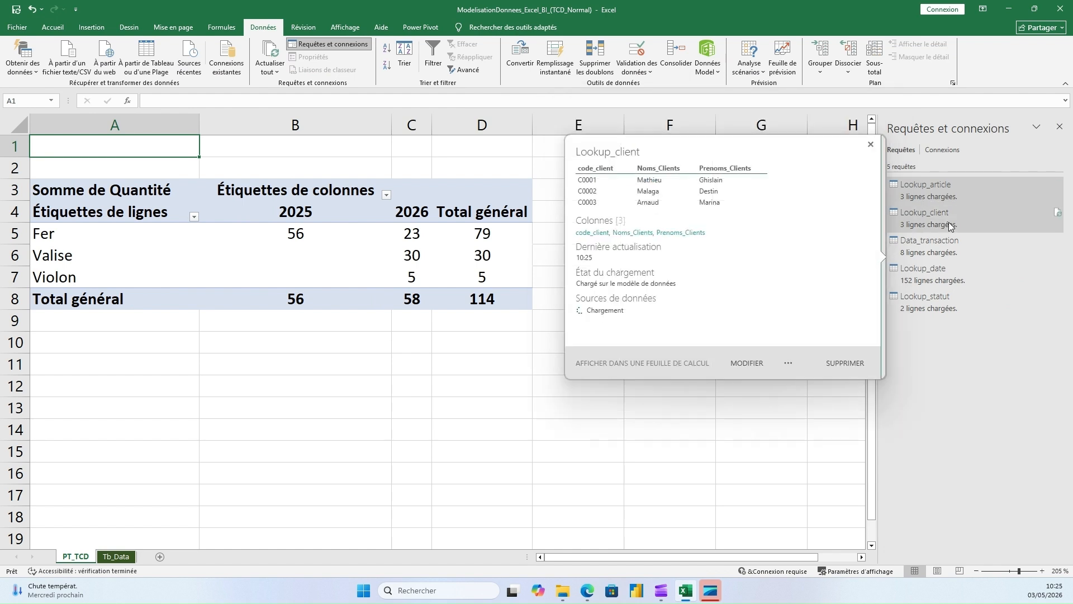
mouse_move(941, 244)
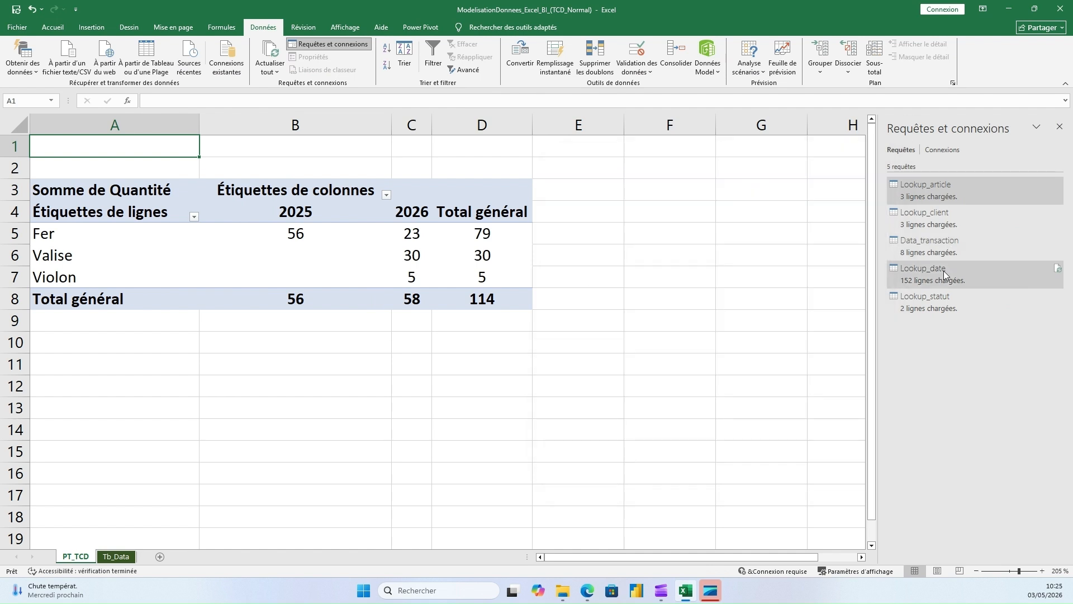
mouse_move(946, 273)
mouse_move(945, 311)
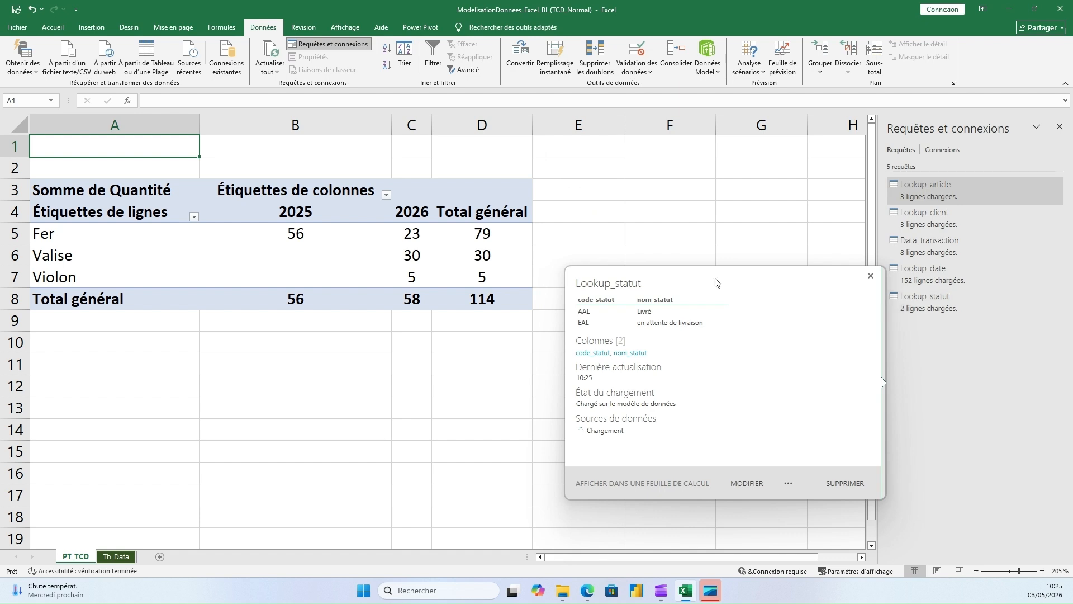
click(747, 484)
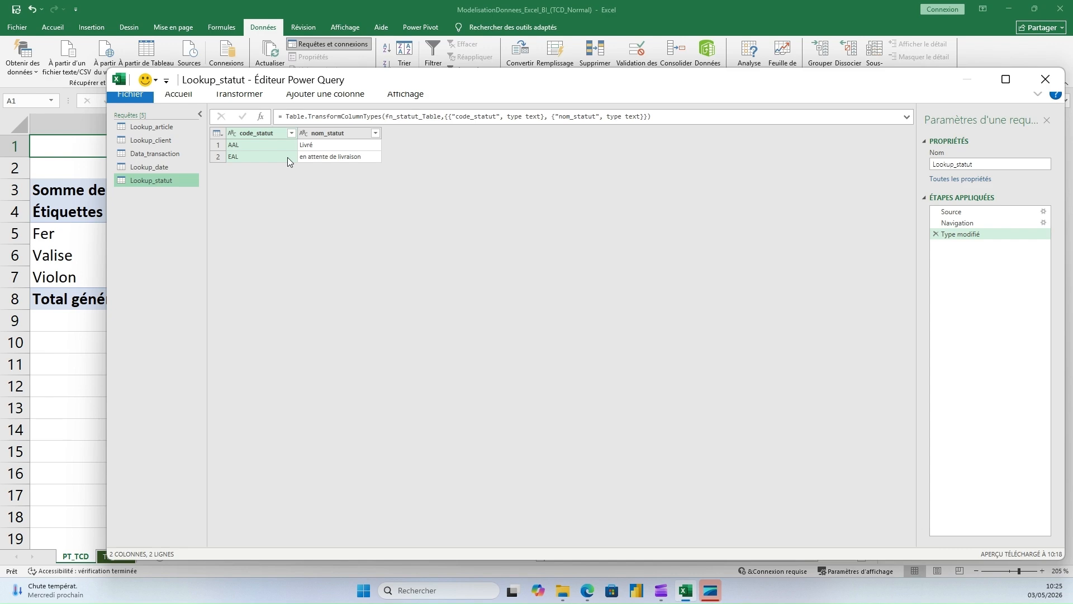
click(1046, 80)
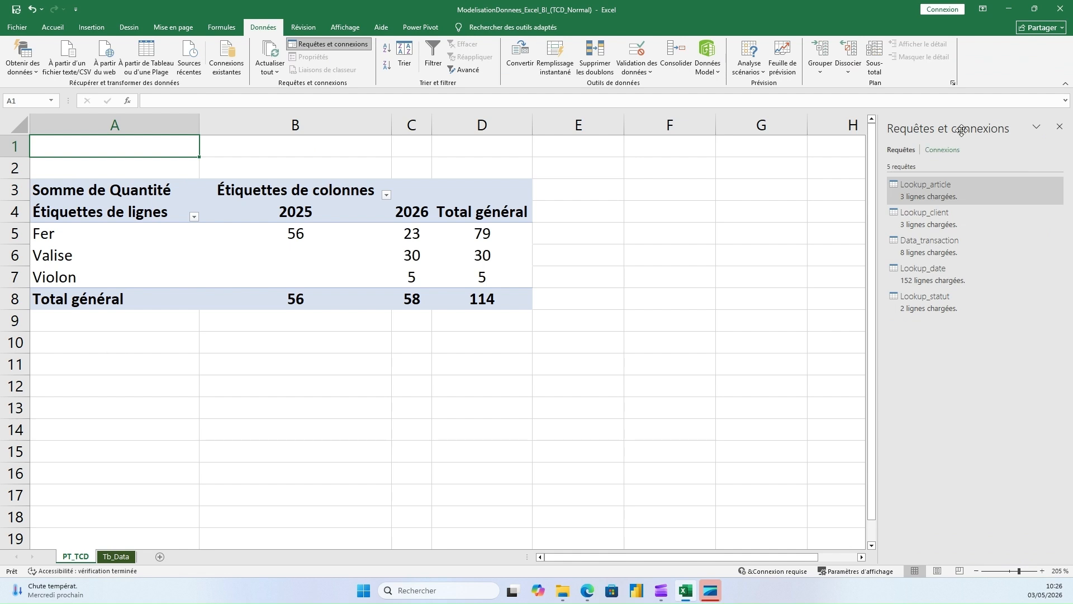
Hide the workbook's list of queries and connections and show it again
click(298, 50)
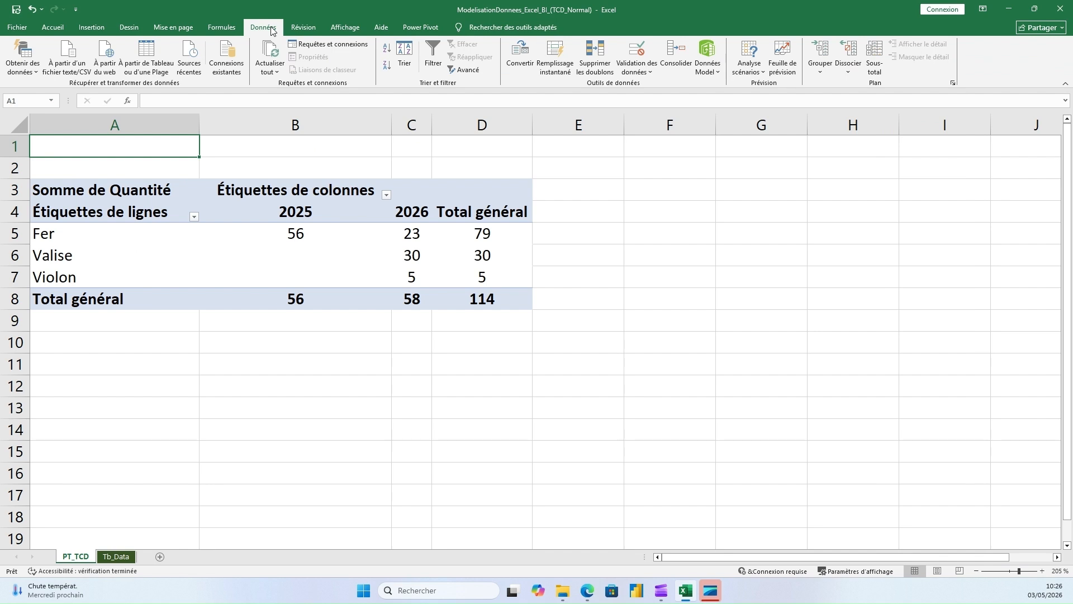
click(299, 49)
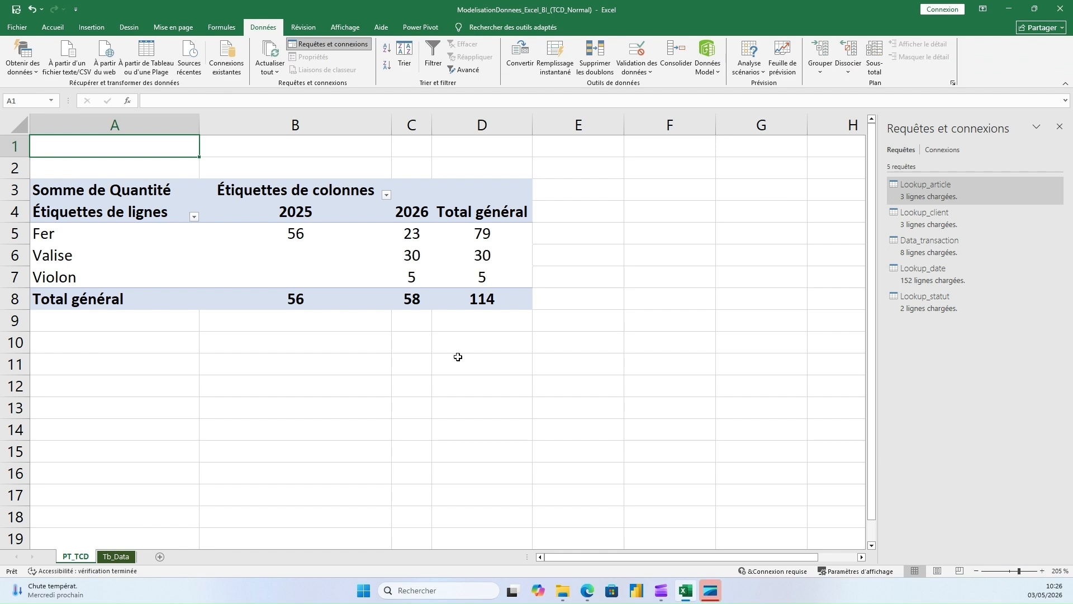
Review the existing pivot table's field list on PT_TCD and its source data on the Tb_Data sheet
click(363, 385)
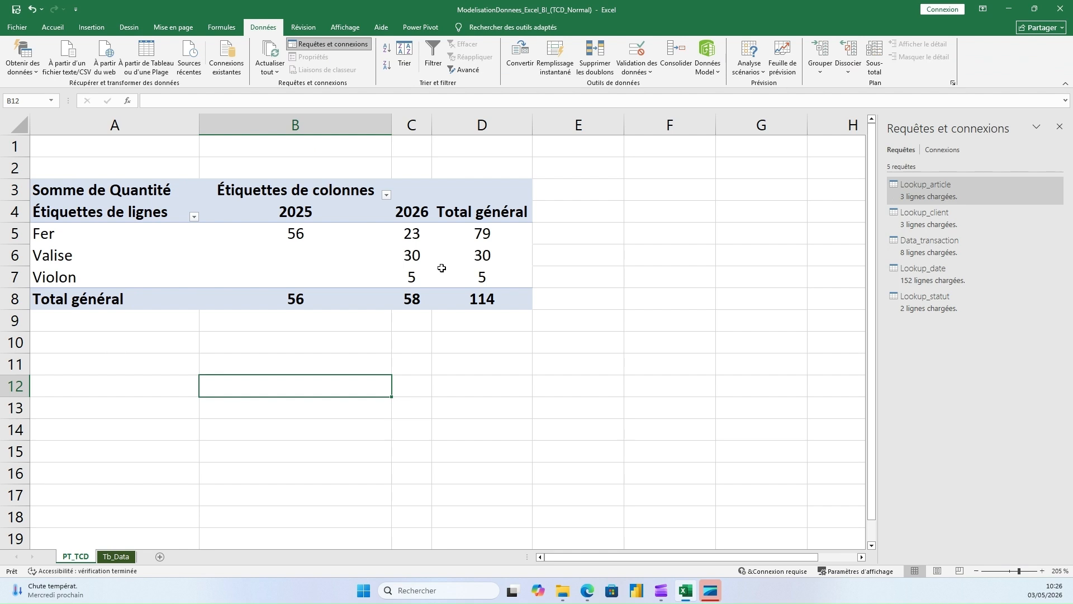
mouse_move(442, 268)
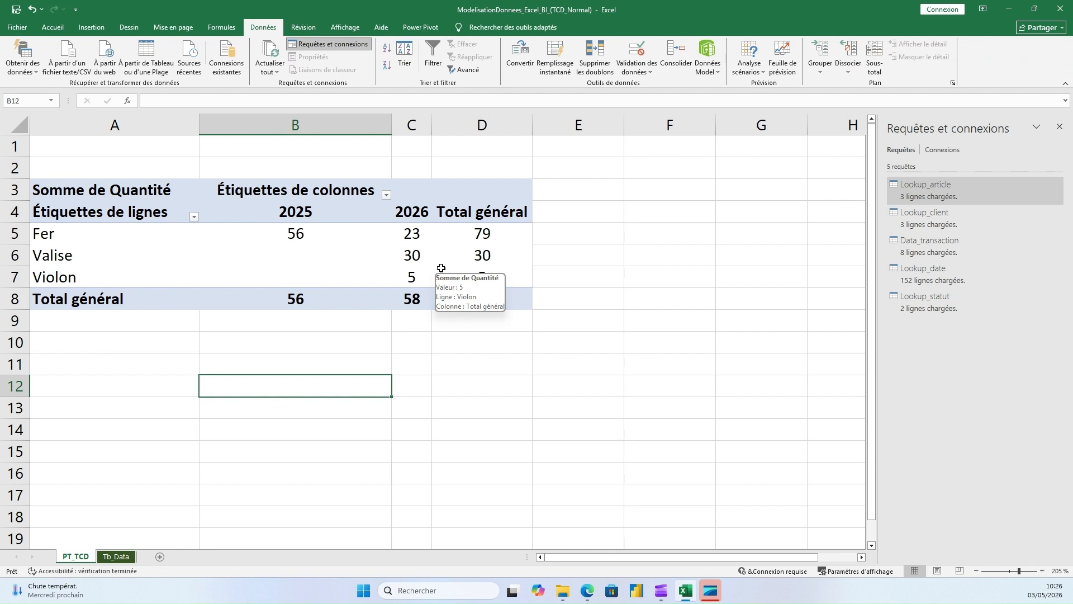
click(455, 255)
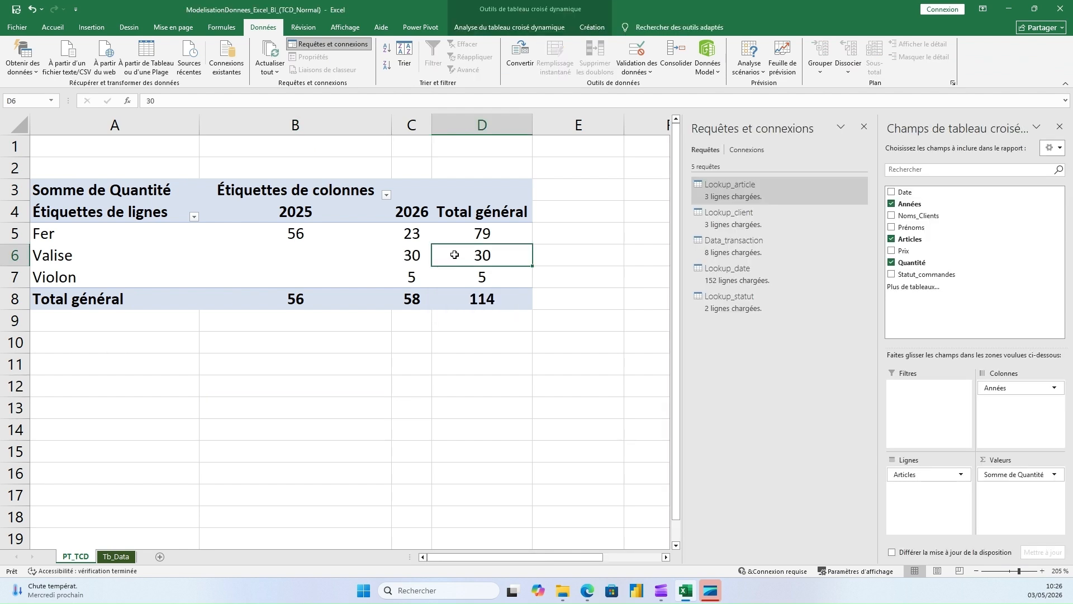
click(492, 429)
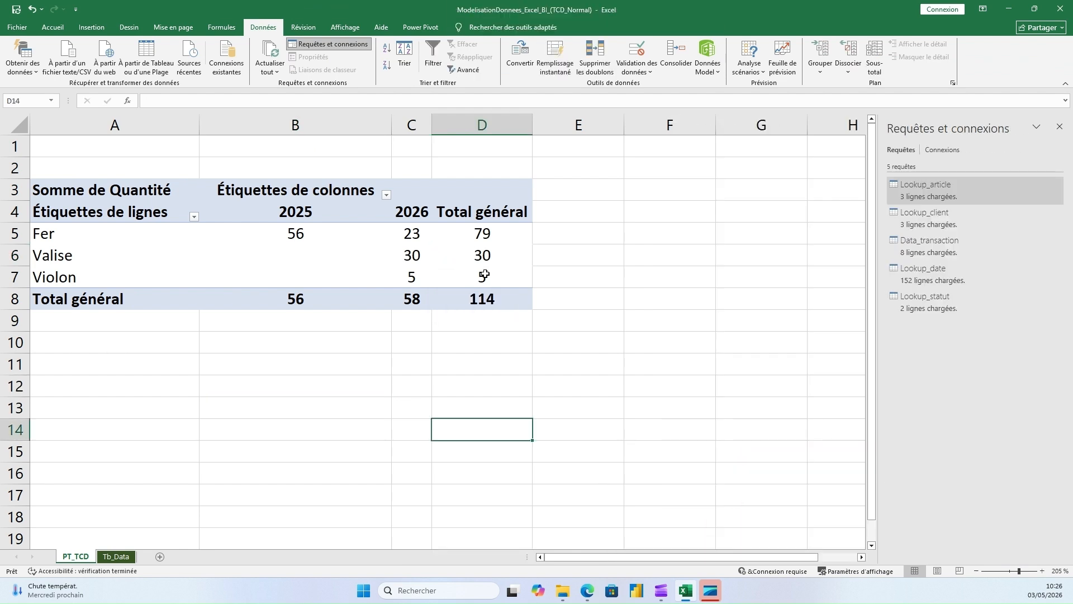
click(484, 274)
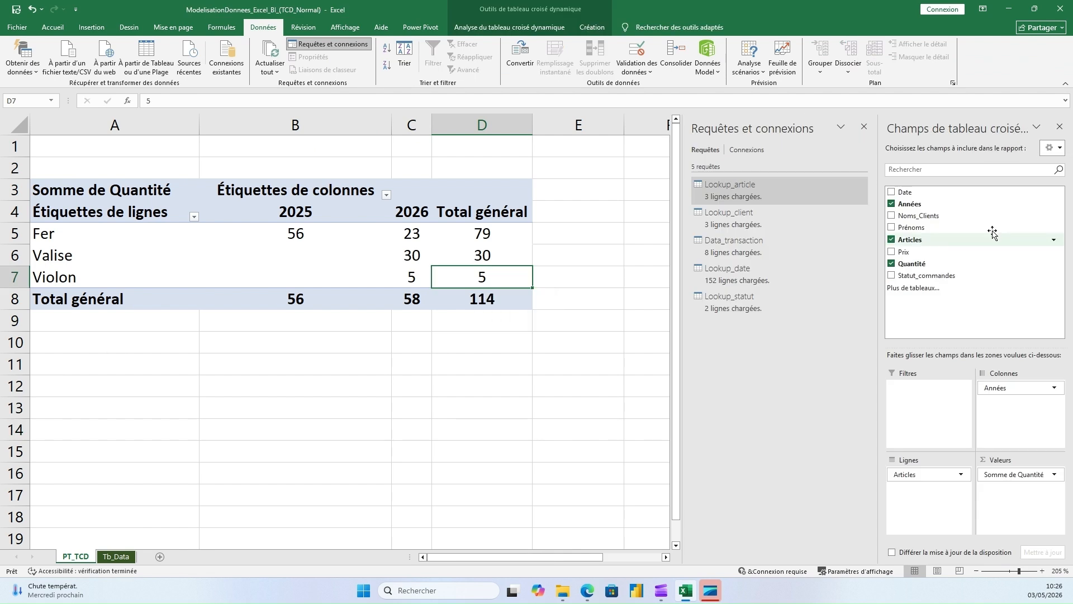
click(122, 559)
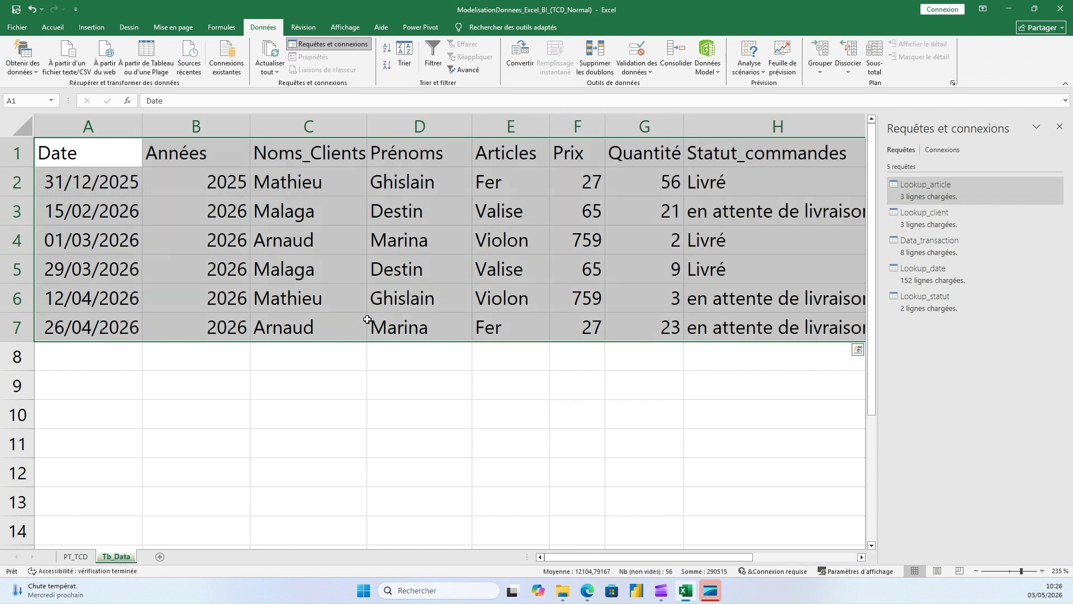
click(76, 556)
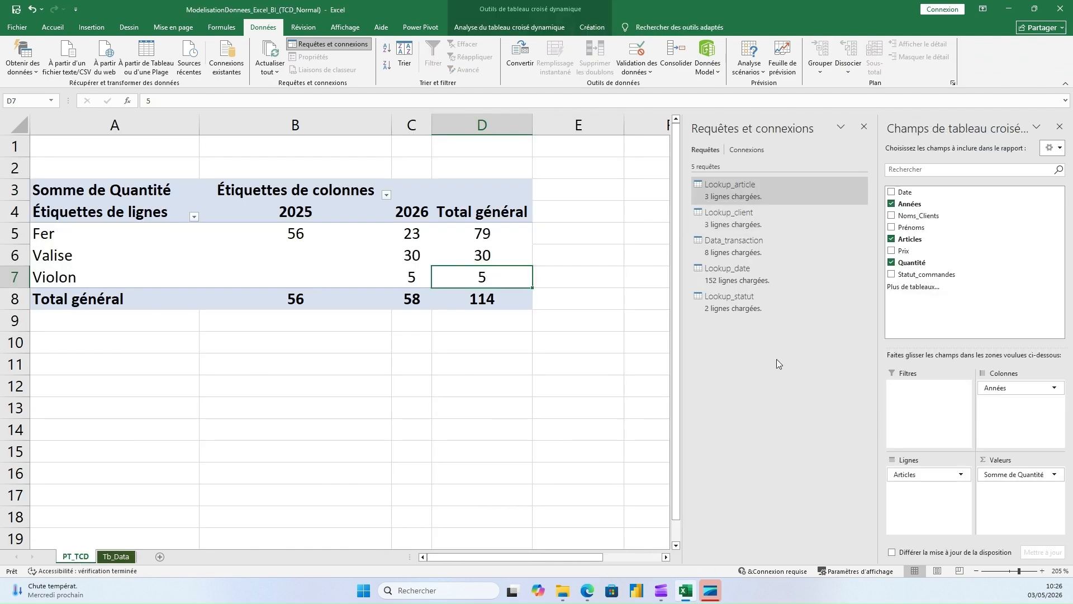
Narrow column B on PT_TCD and arrange the pivot field list with its fields and areas sections side by side
click(385, 146)
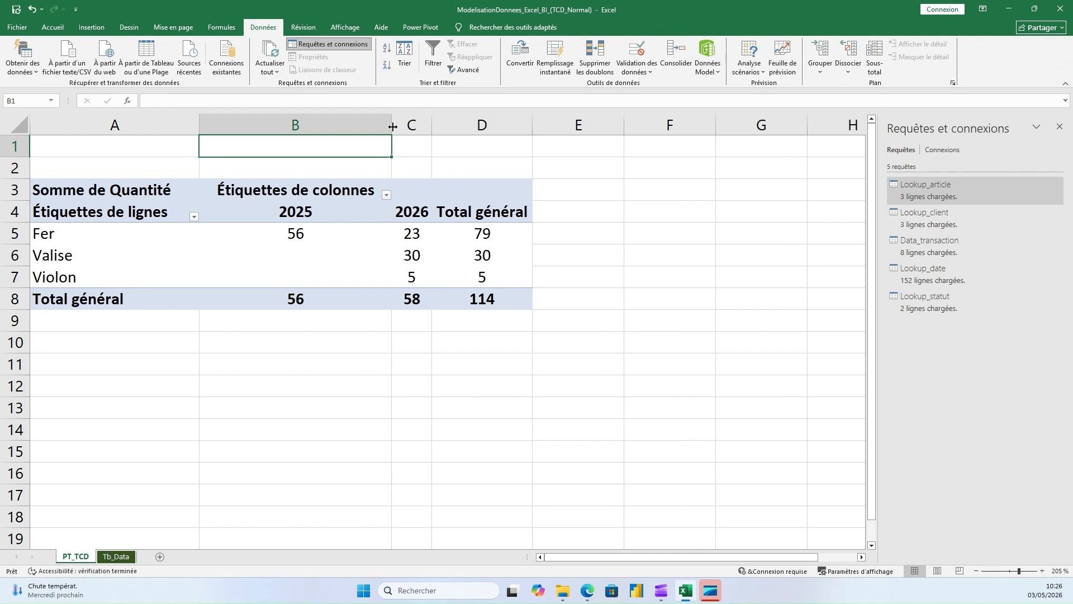
drag(393, 126, 277, 130)
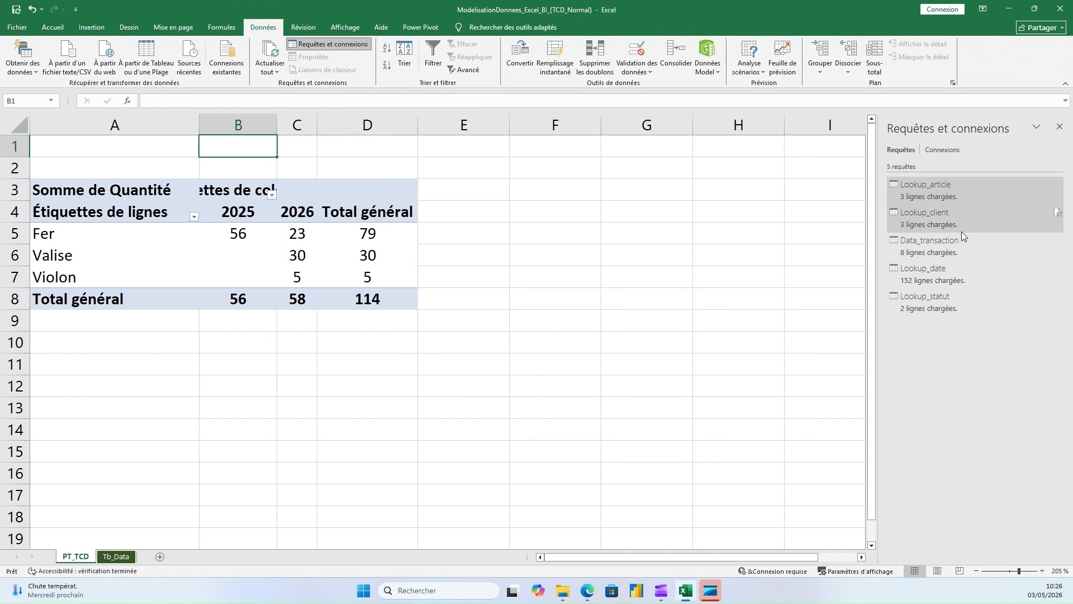
click(374, 258)
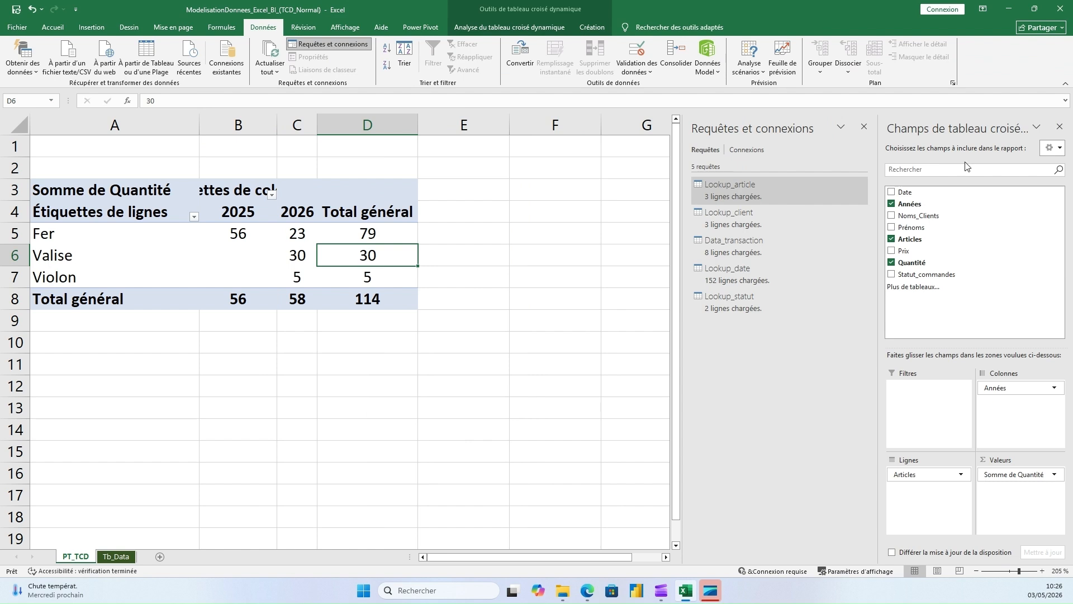
click(1056, 149)
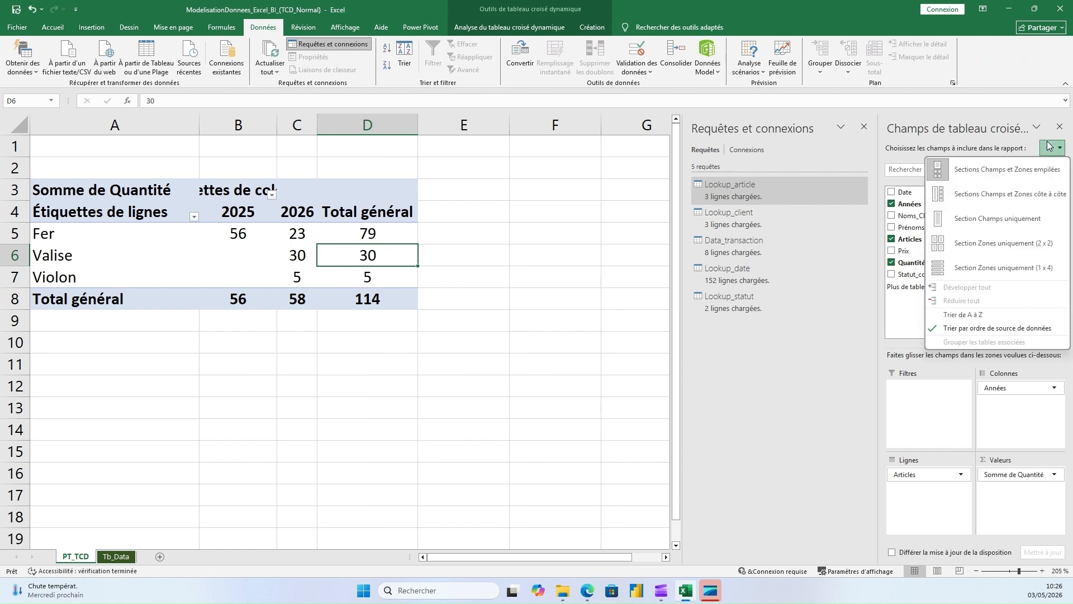
click(942, 196)
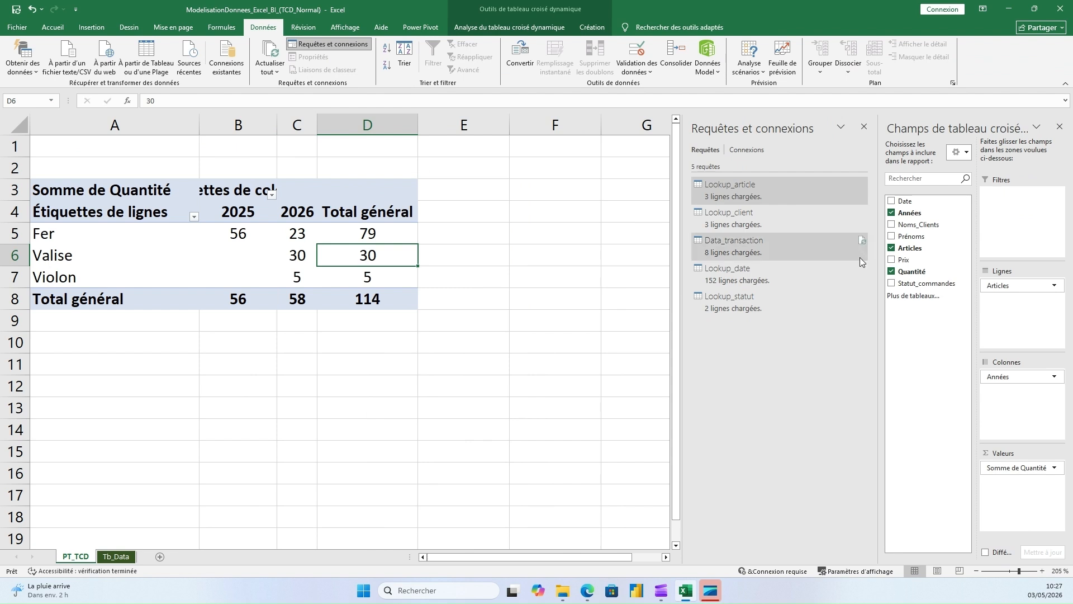
mouse_move(801, 270)
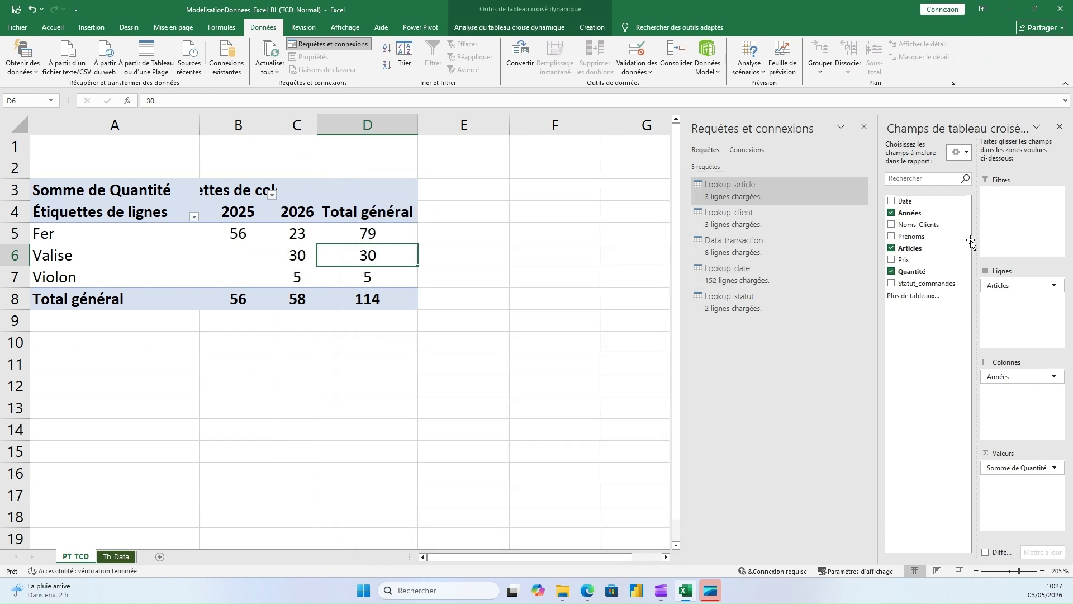
click(719, 72)
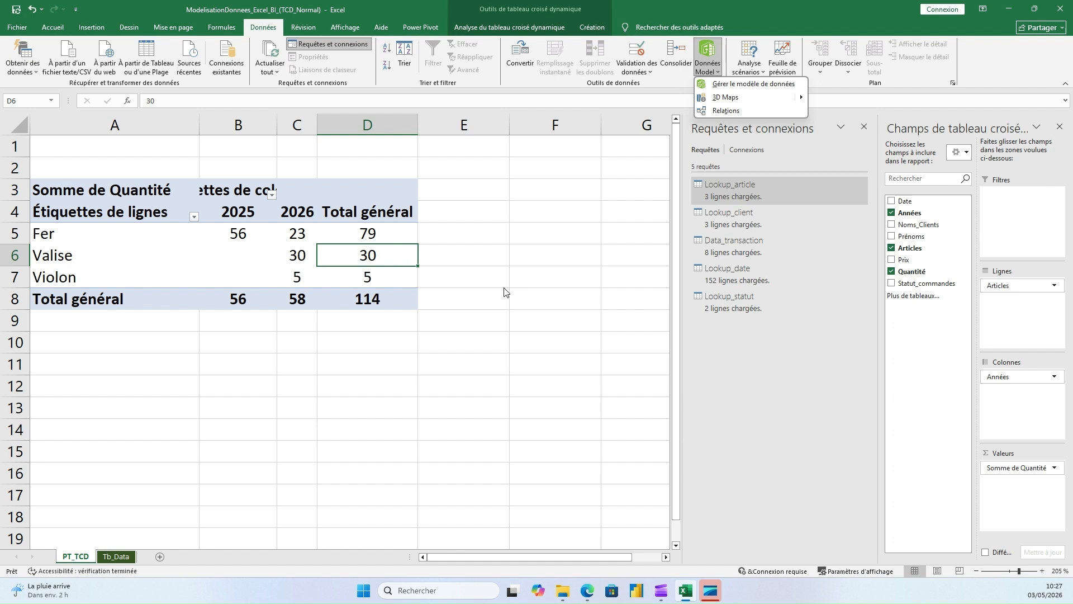
click(534, 284)
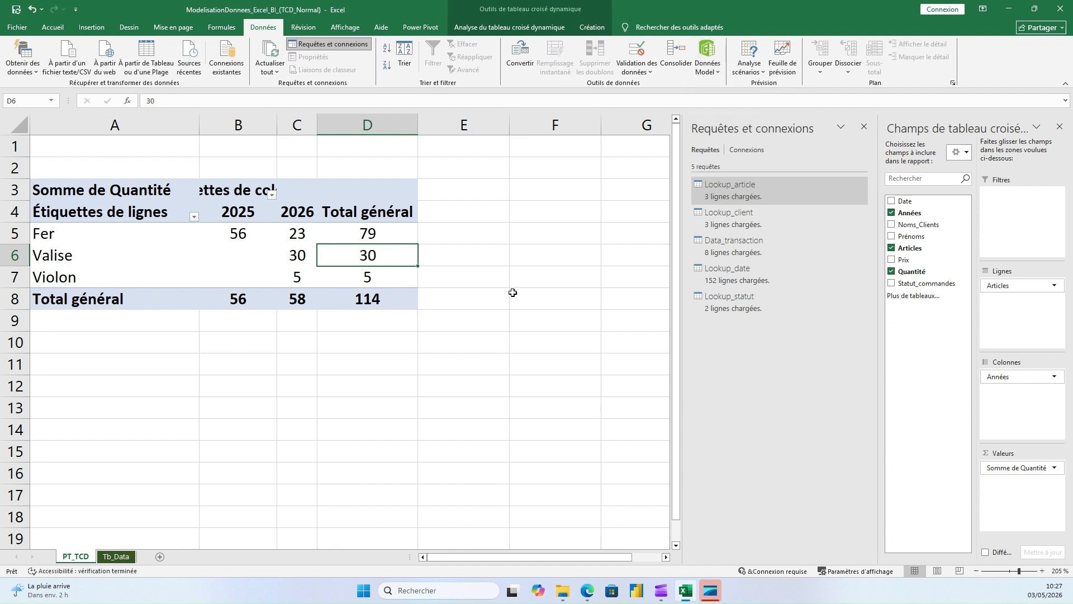
click(496, 281)
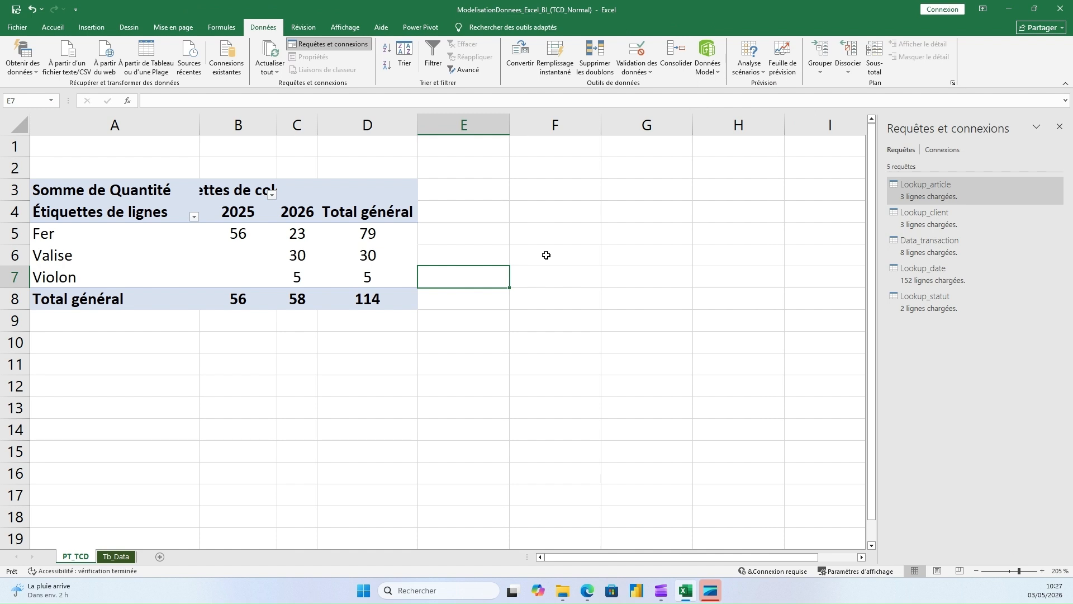
Look at the available PivotTable source options and the source range on the Tb_Data sheet, returning to PT_TCD
click(511, 193)
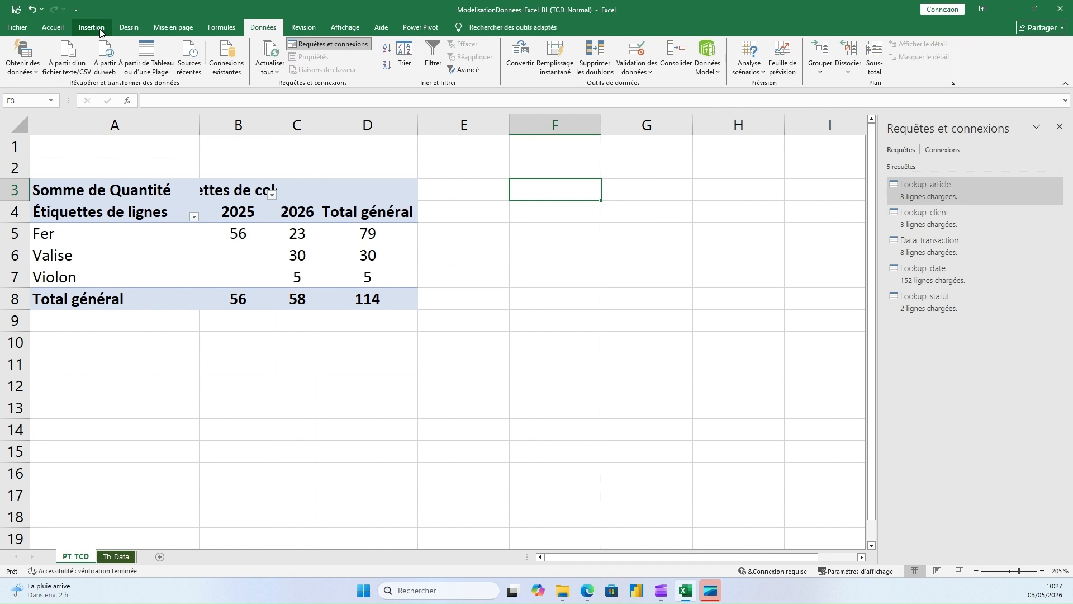
click(101, 33)
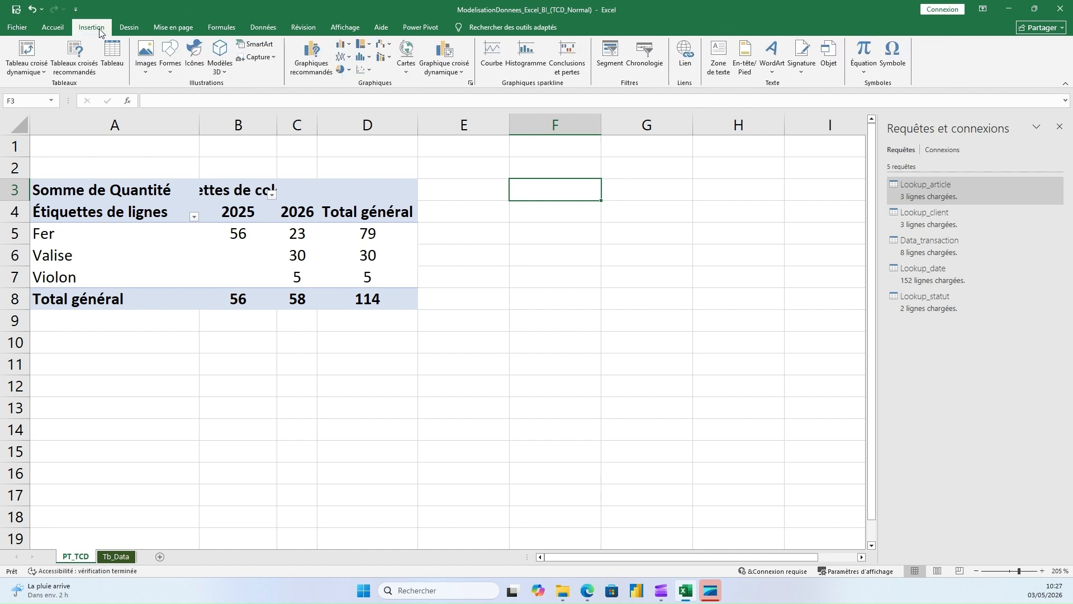
click(44, 72)
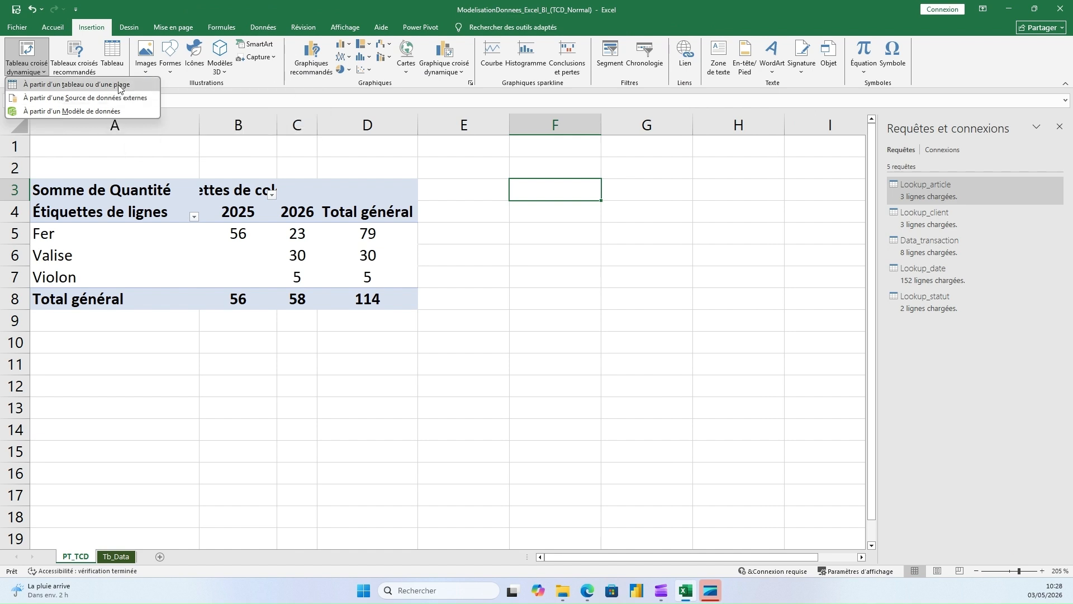
click(119, 558)
click(119, 557)
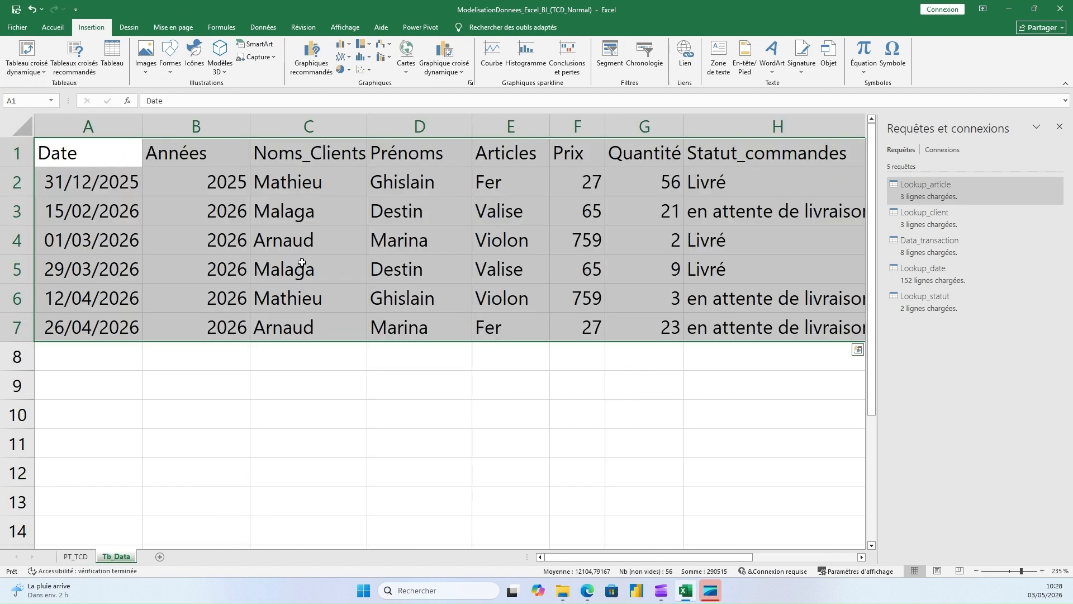
click(72, 557)
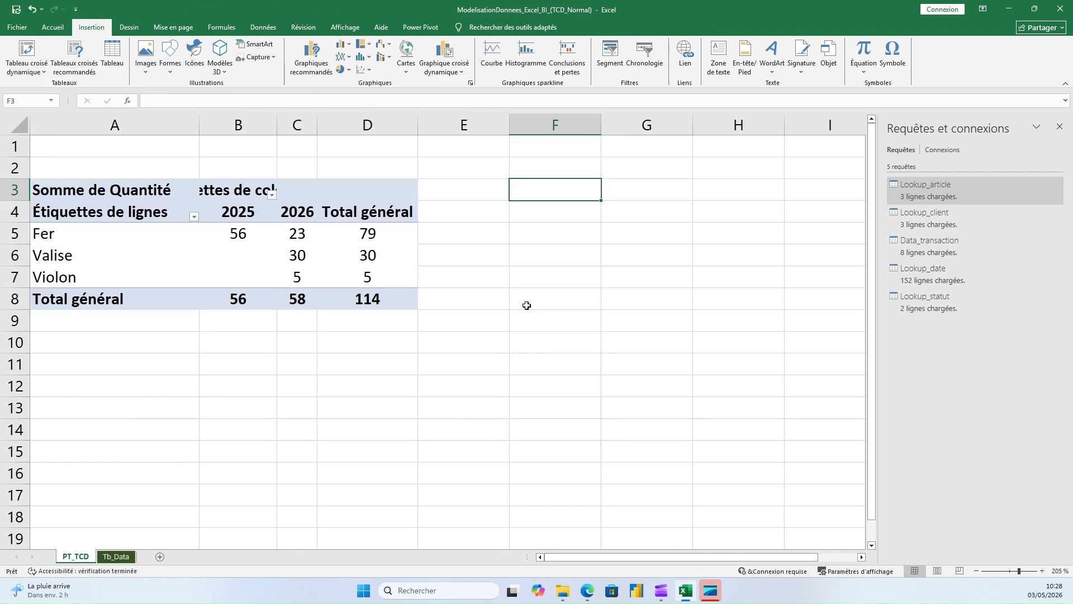
Insert a PivotTable from the workbook's data model on the existing PT_TCD sheet at cell A11
mouse_move(350, 253)
click(43, 72)
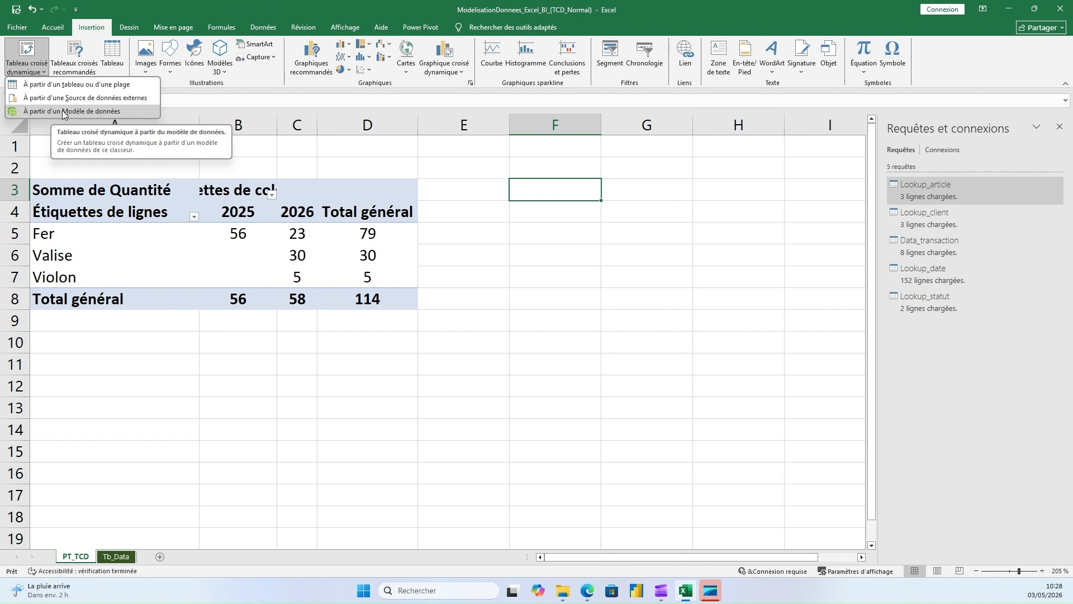
click(64, 111)
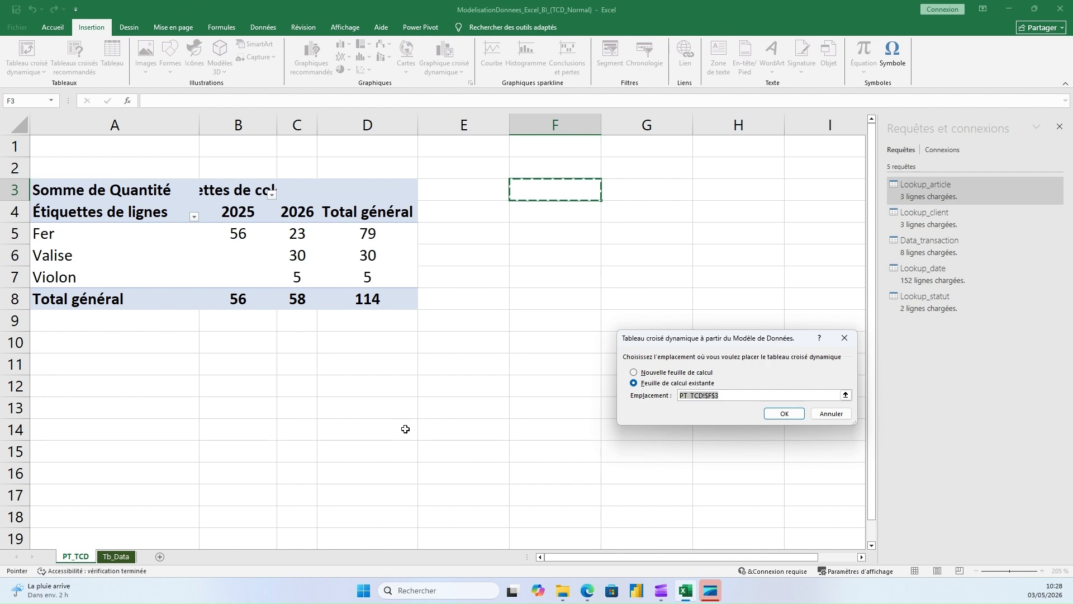
click(81, 363)
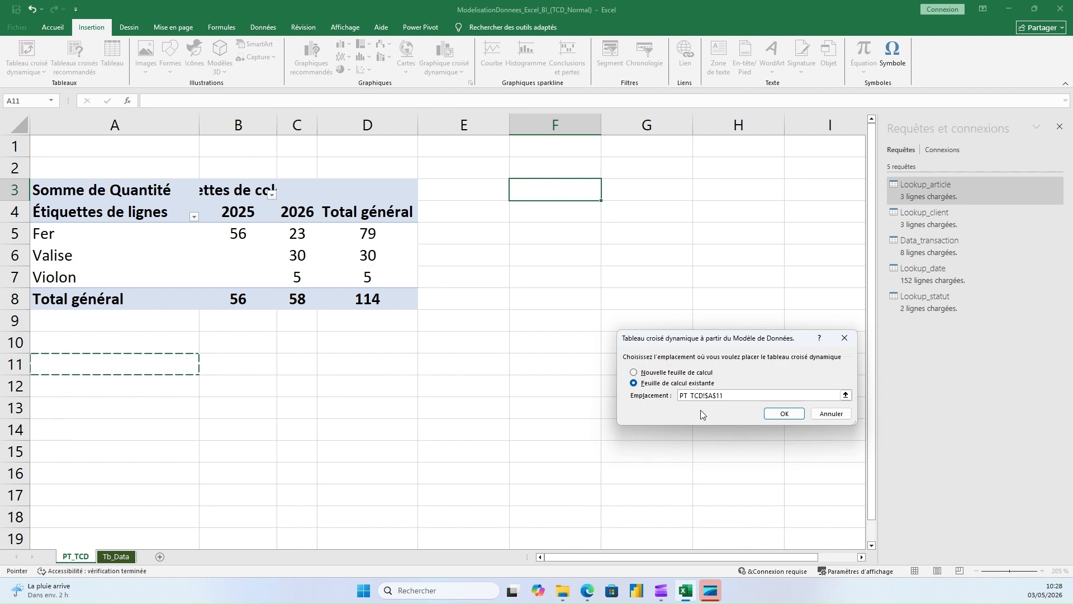
click(783, 416)
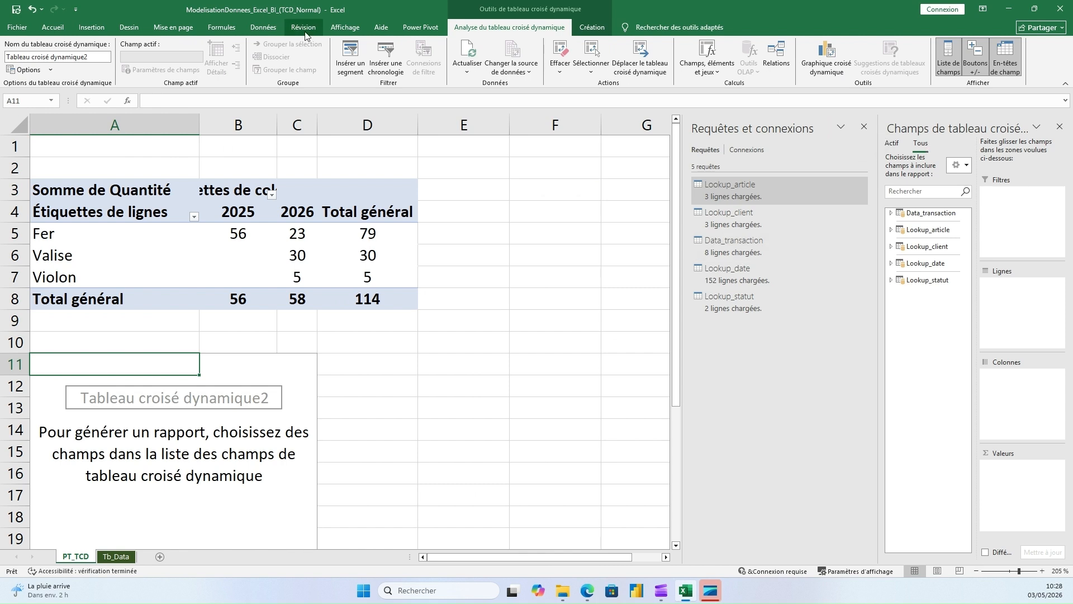
Hide the workbook's list of queries and connections and compare the field lists of the original and new pivot tables
click(263, 27)
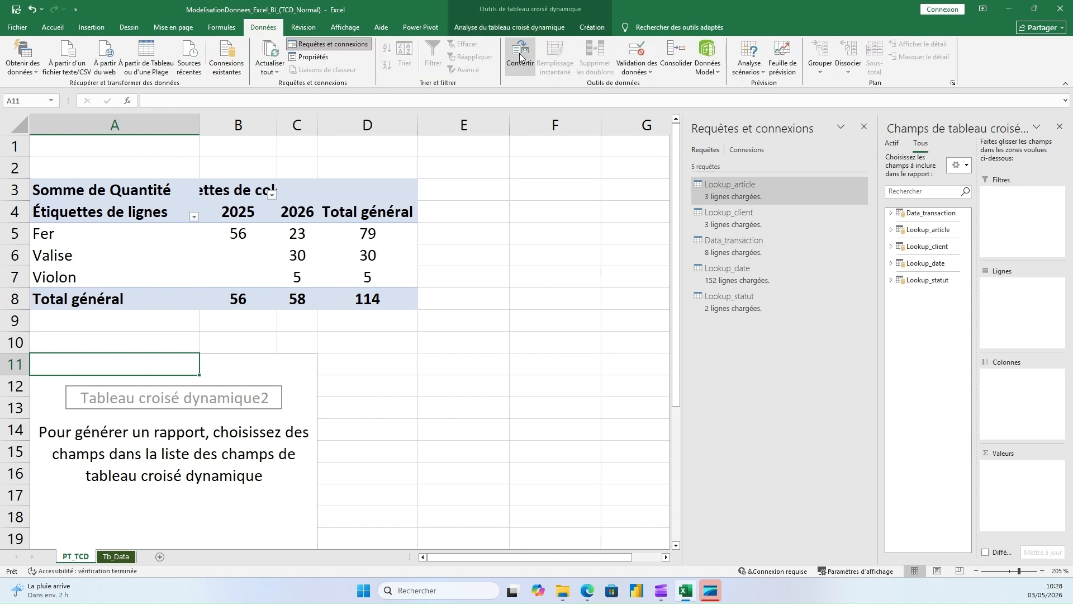
click(294, 50)
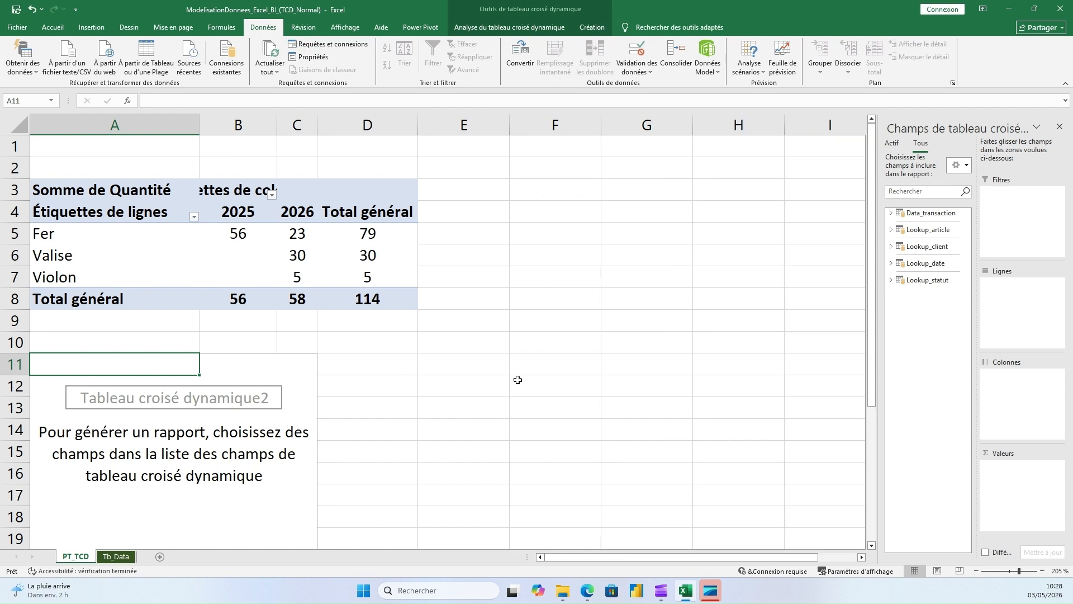
click(290, 254)
click(489, 392)
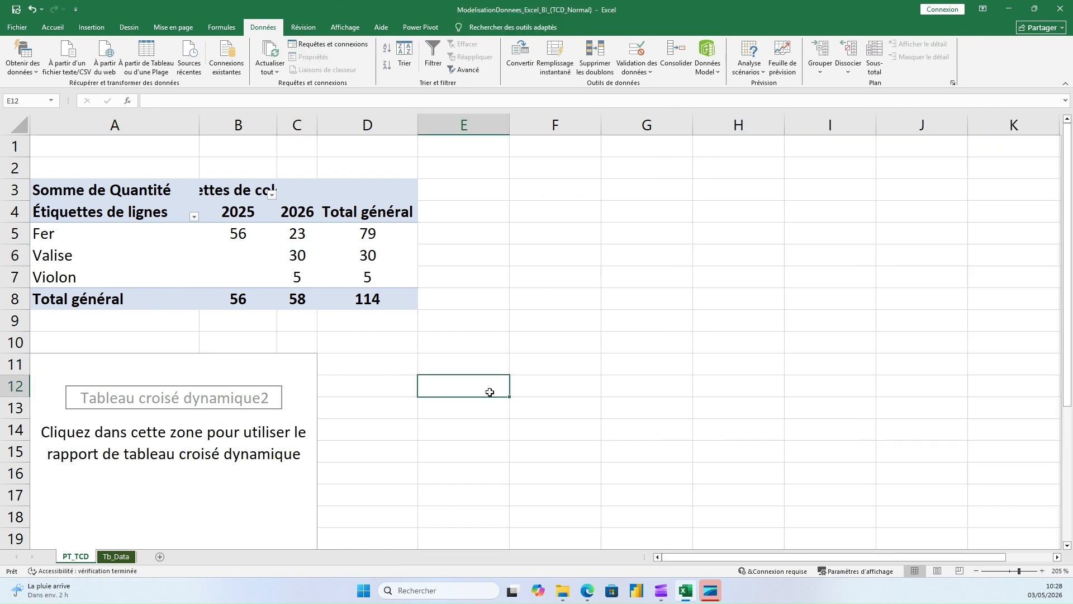
click(253, 406)
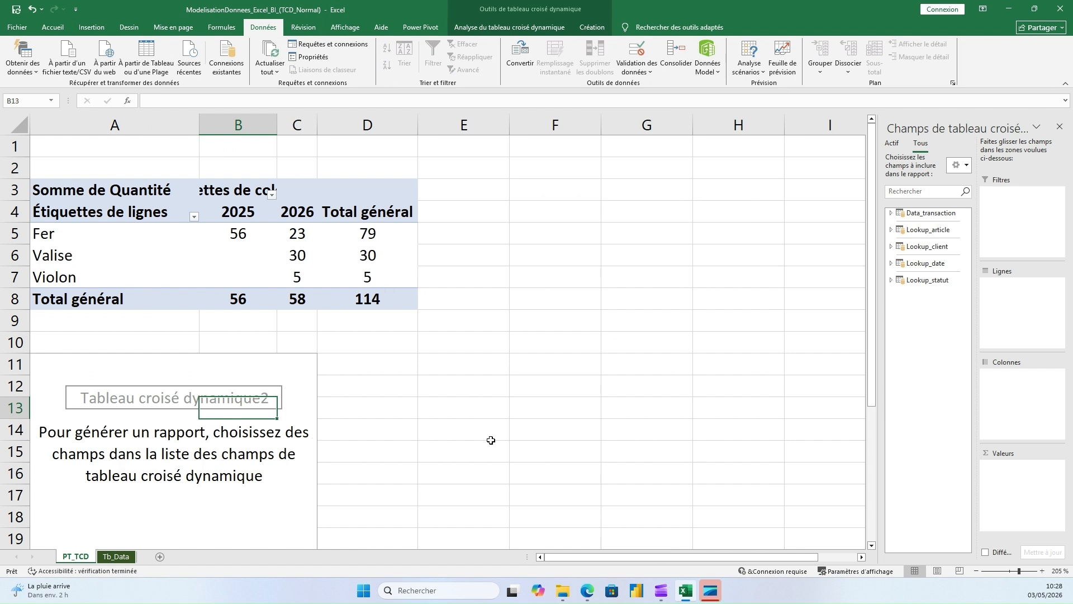
click(380, 253)
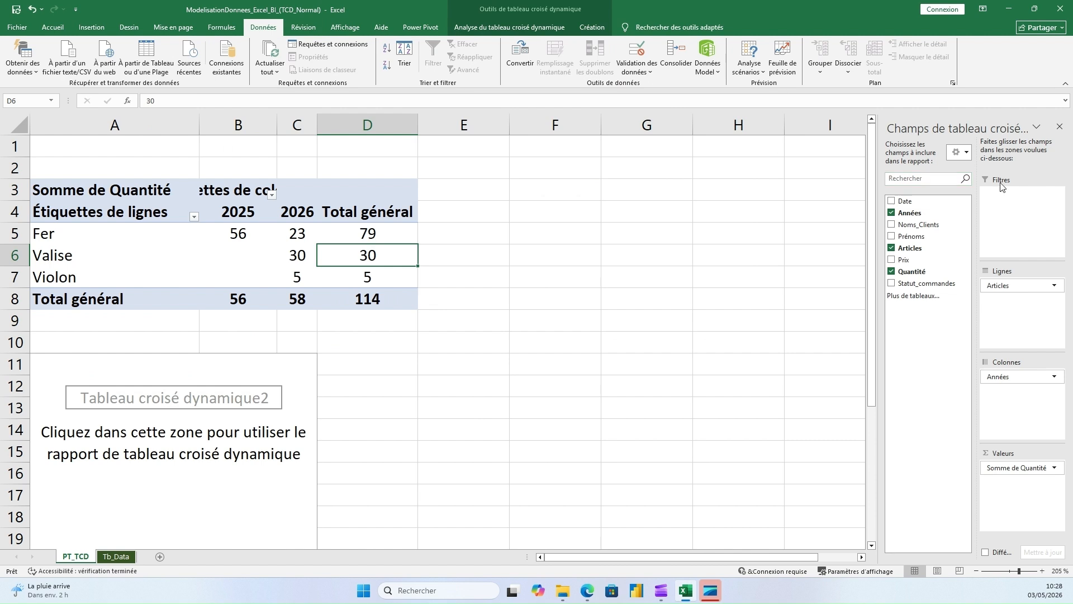
click(264, 378)
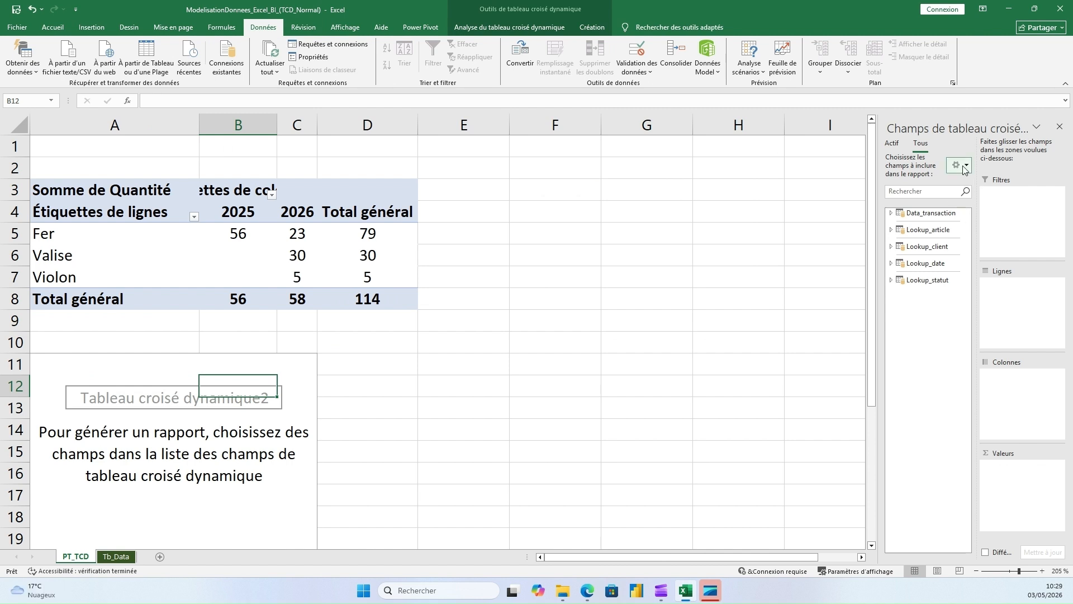
Compare the active and all-tables field views of the new pivot table and examine the Data_transaction fields
click(892, 144)
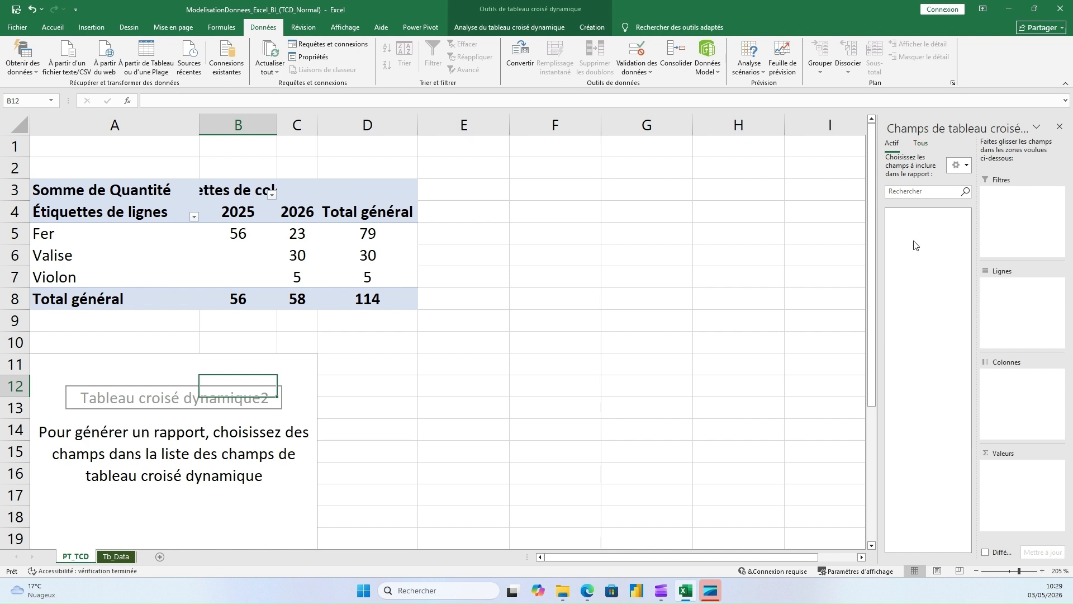
click(919, 146)
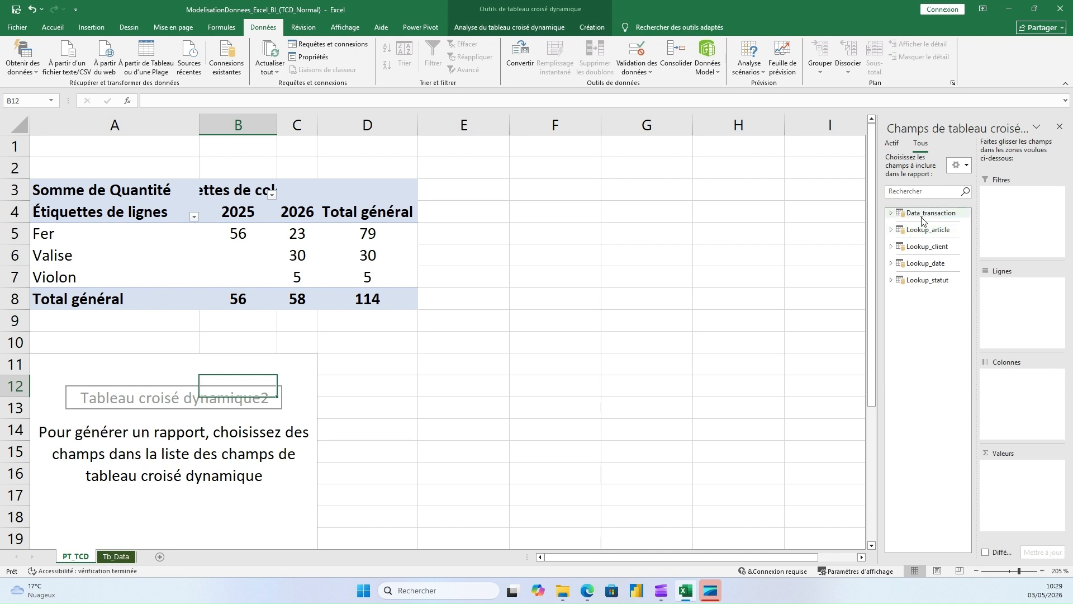
click(891, 213)
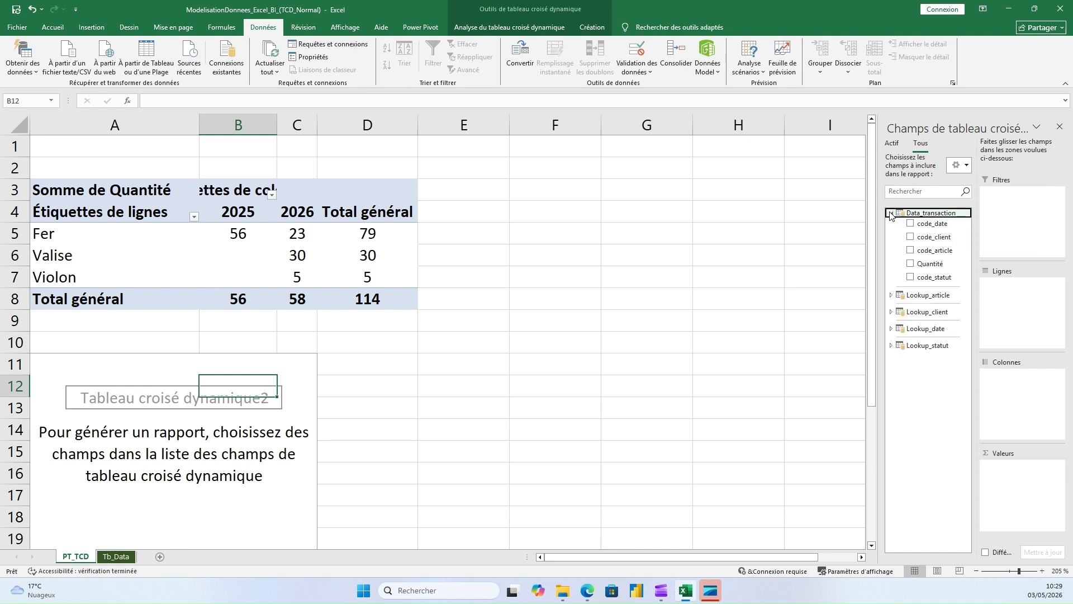
click(891, 214)
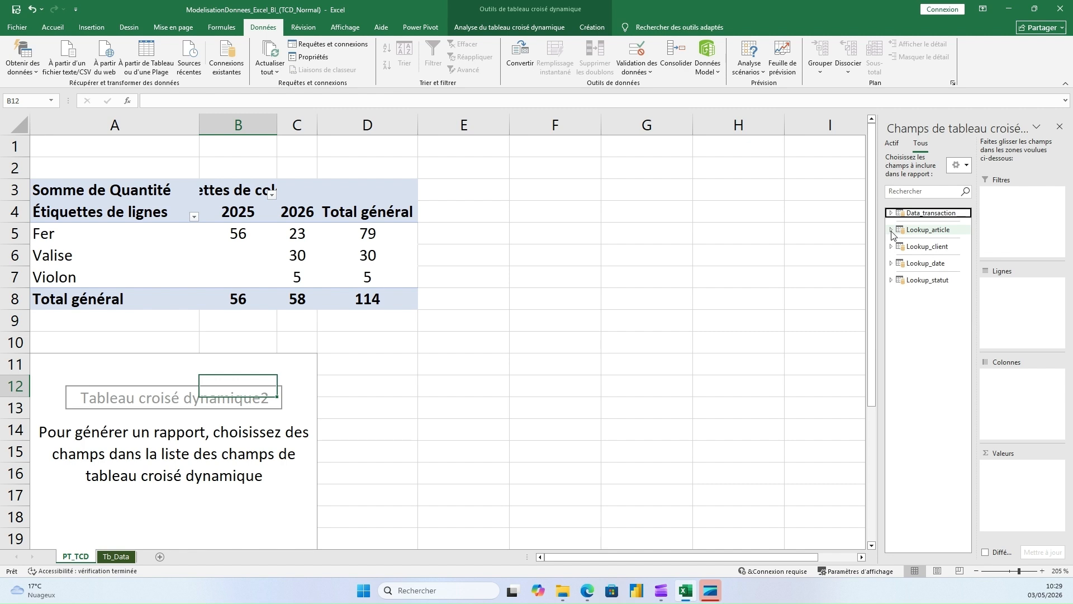
Examine the fields of the Lookup_article, Lookup_client, Lookup_date and Lookup_statut tables in the new pivot table's field list
click(891, 230)
click(891, 230)
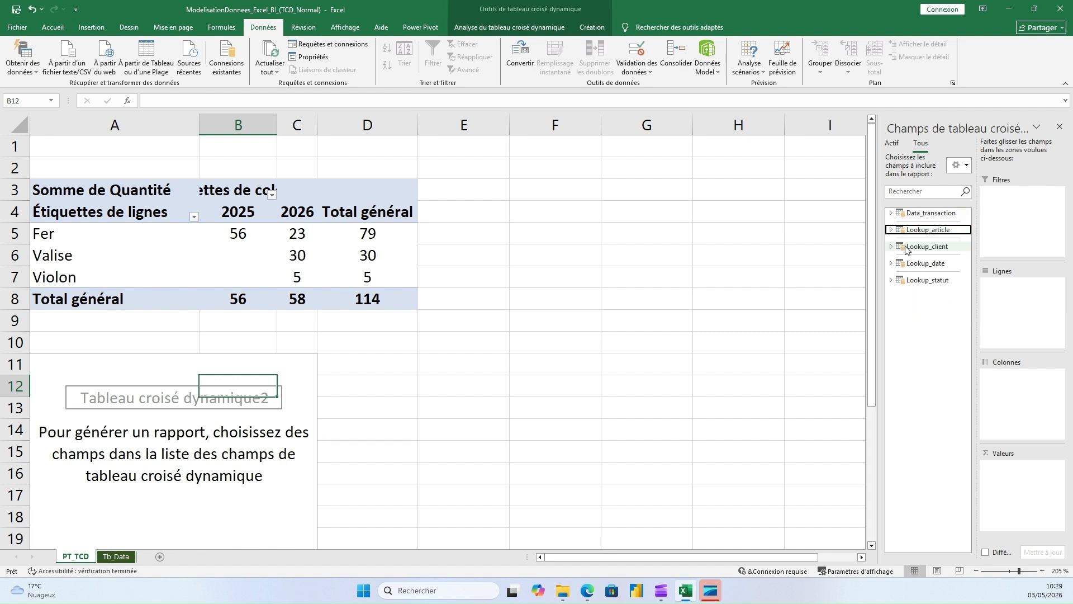
click(891, 247)
click(891, 248)
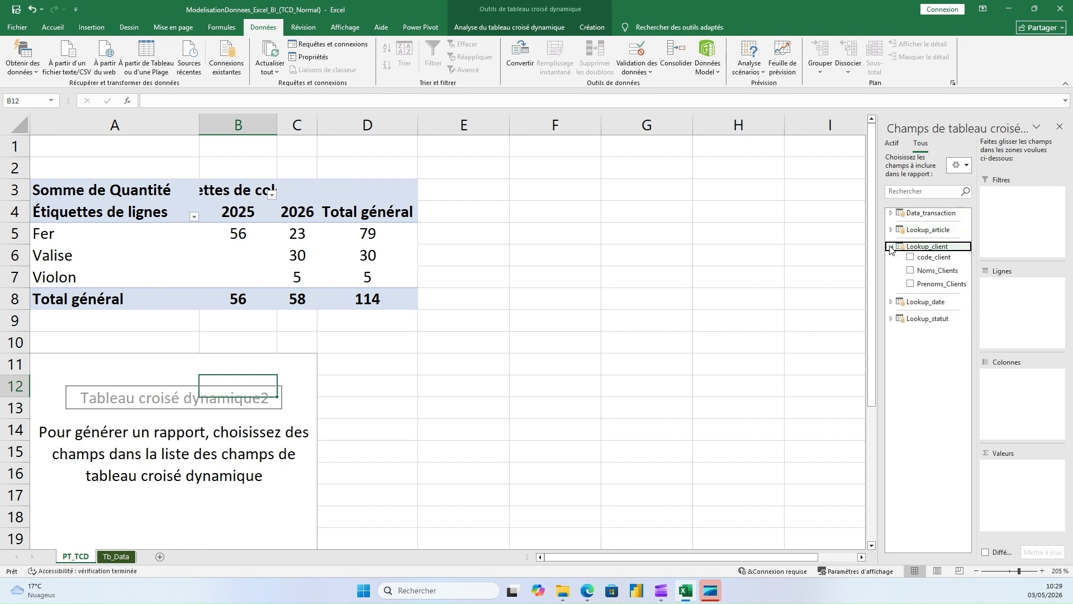
click(891, 247)
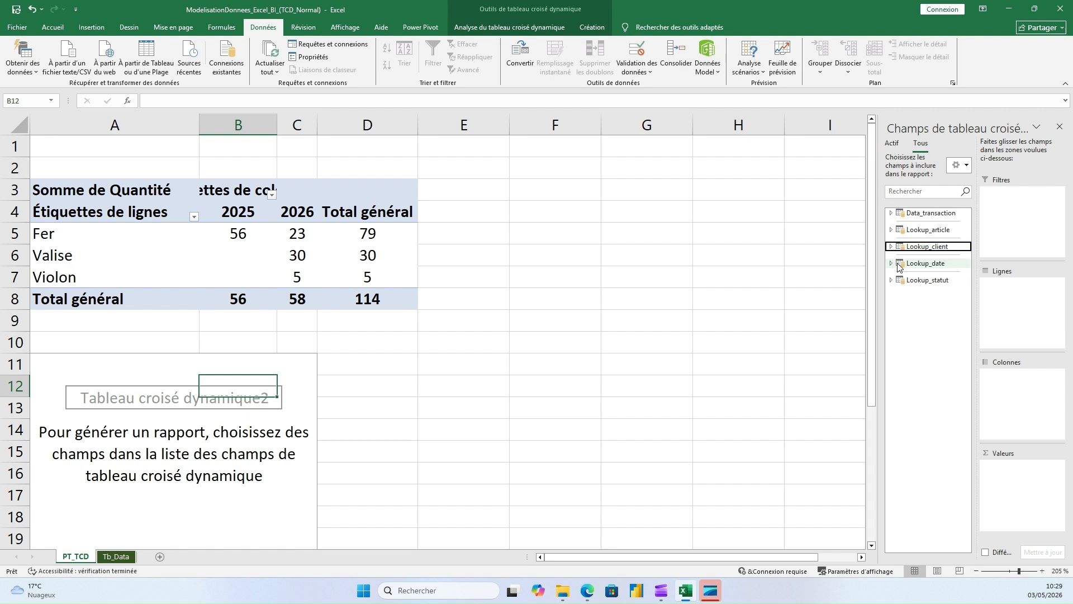
click(891, 263)
click(891, 263)
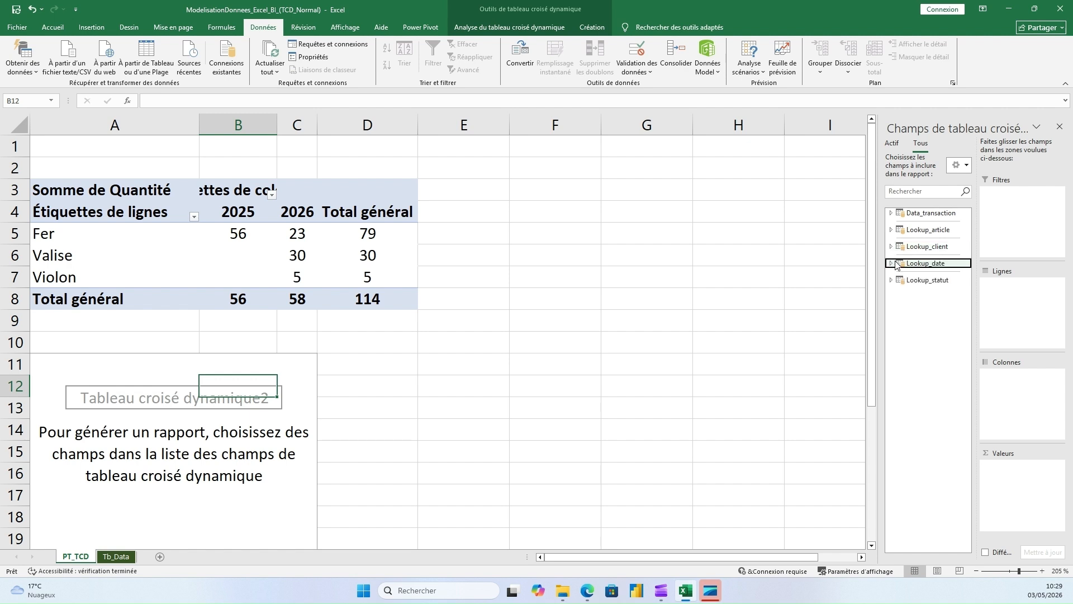
click(892, 281)
click(892, 281)
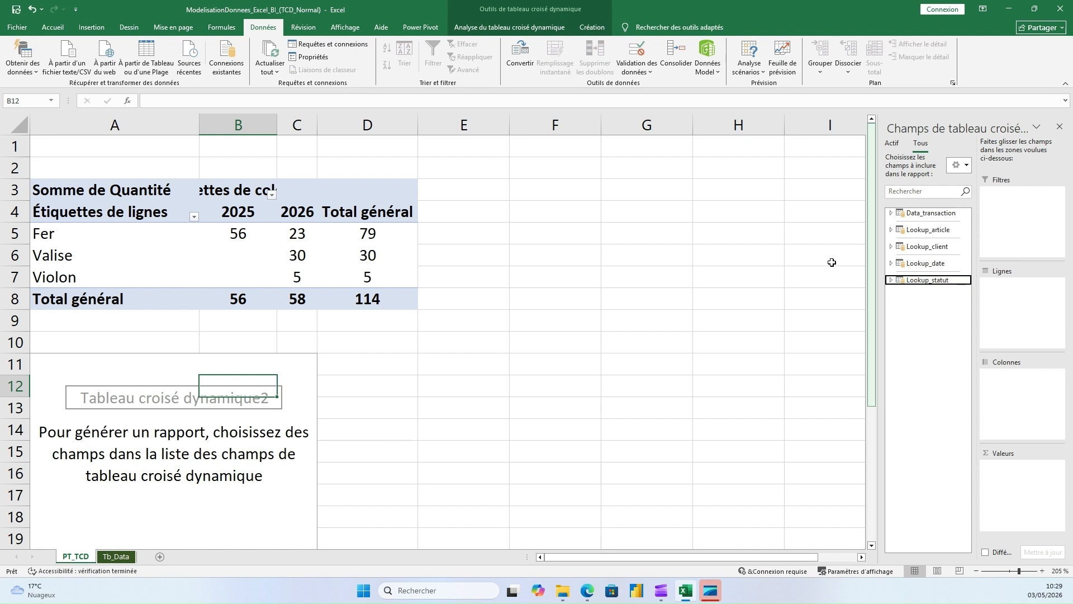
Check the original pivot table's source columns on the Tb_Data sheet and compare the field lists of both pivot tables on PT_TCD
click(363, 259)
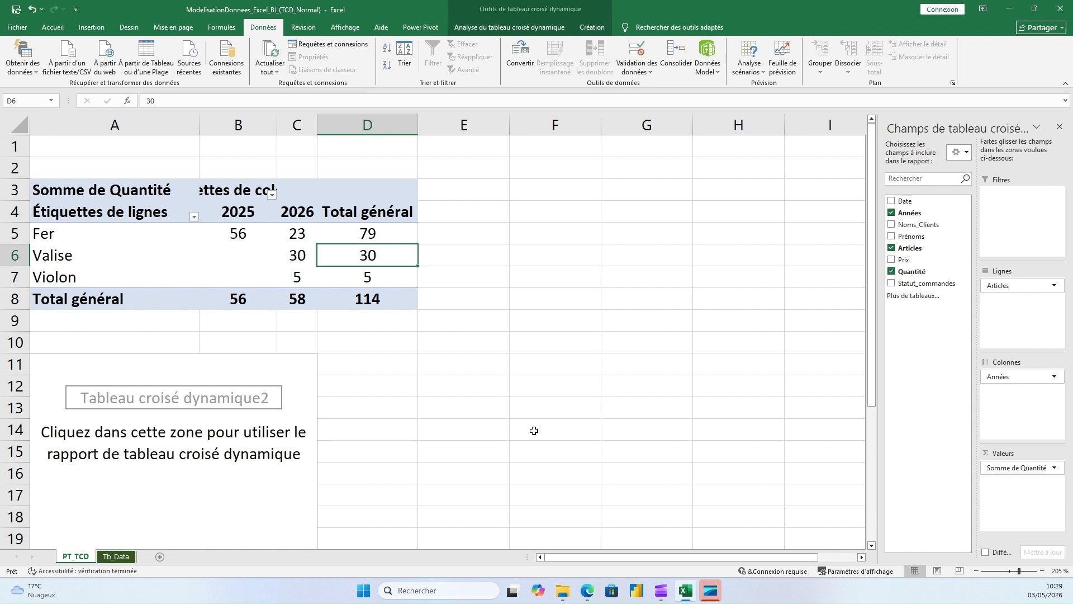
click(115, 557)
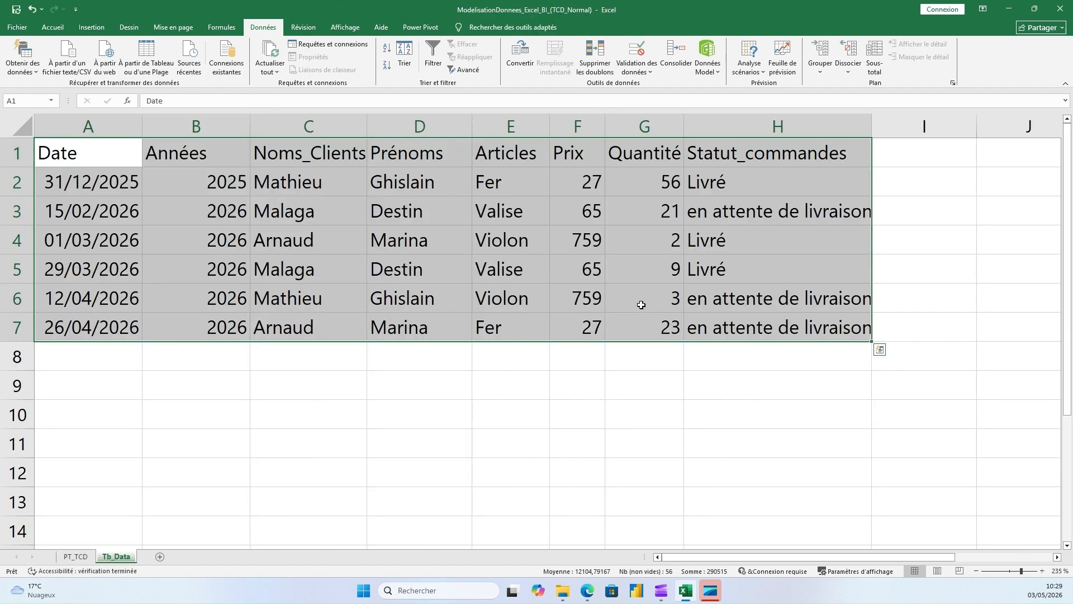
click(708, 305)
click(223, 181)
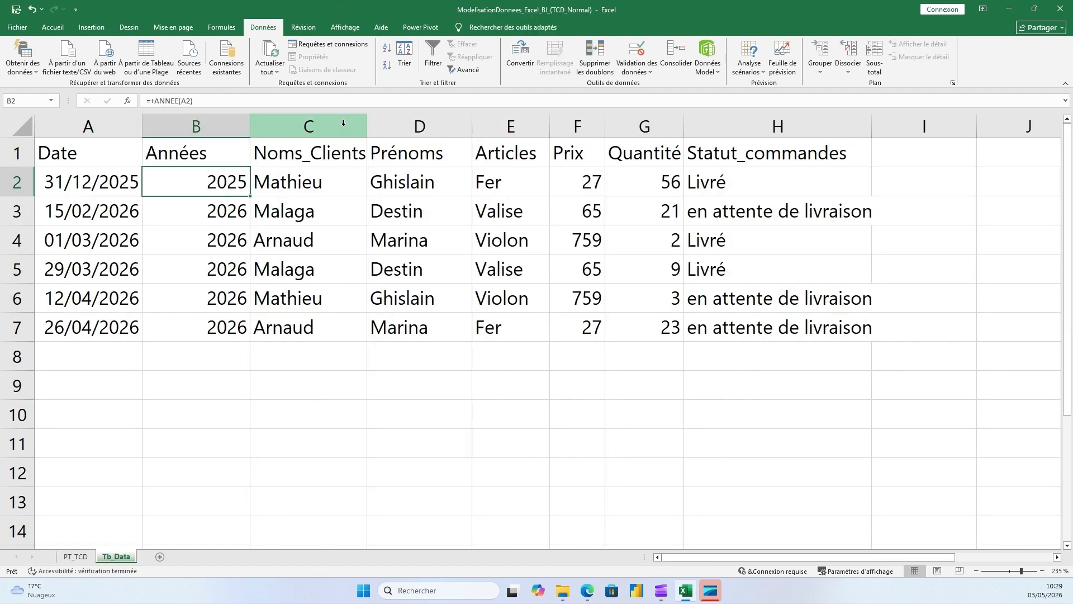
click(342, 123)
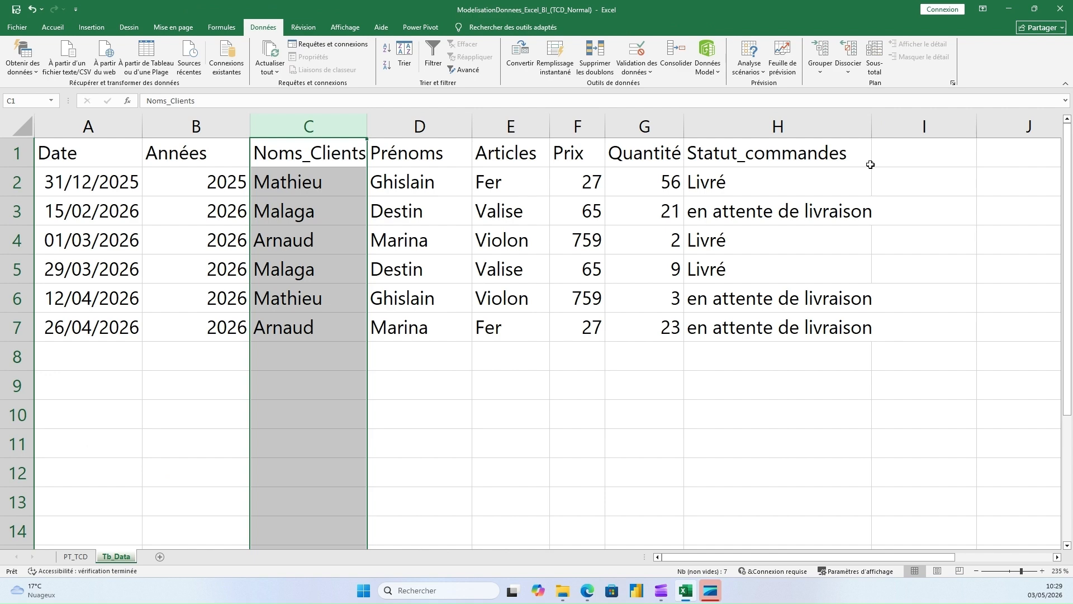
click(910, 155)
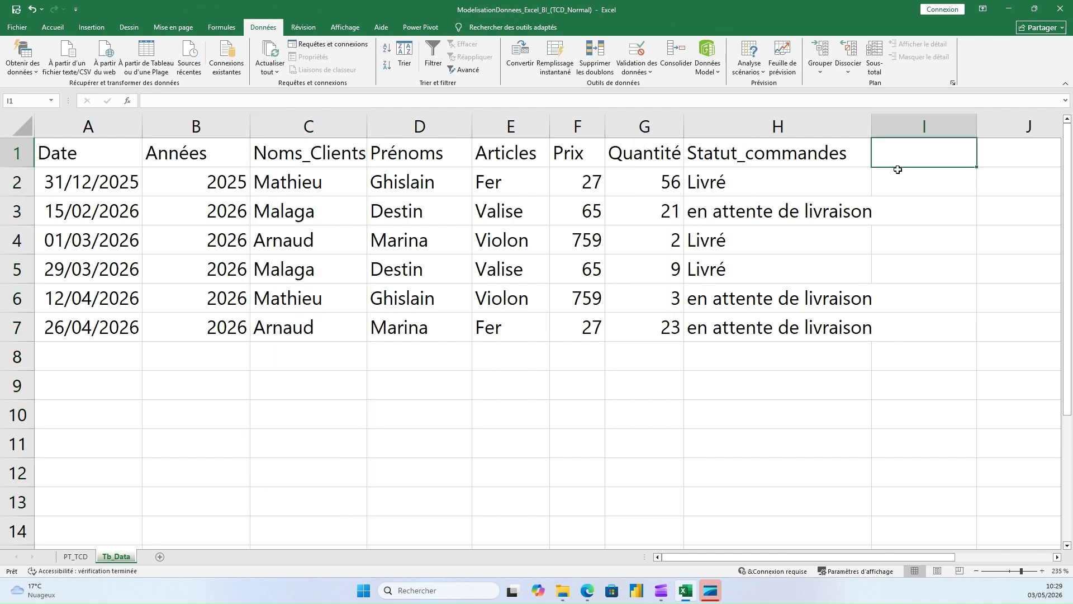
click(71, 557)
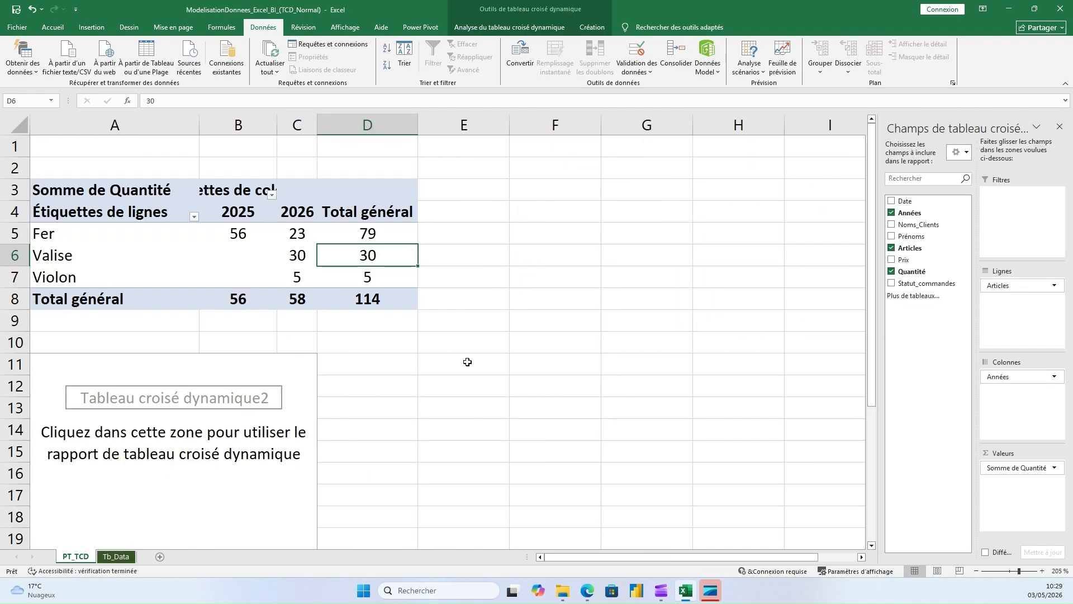
click(240, 408)
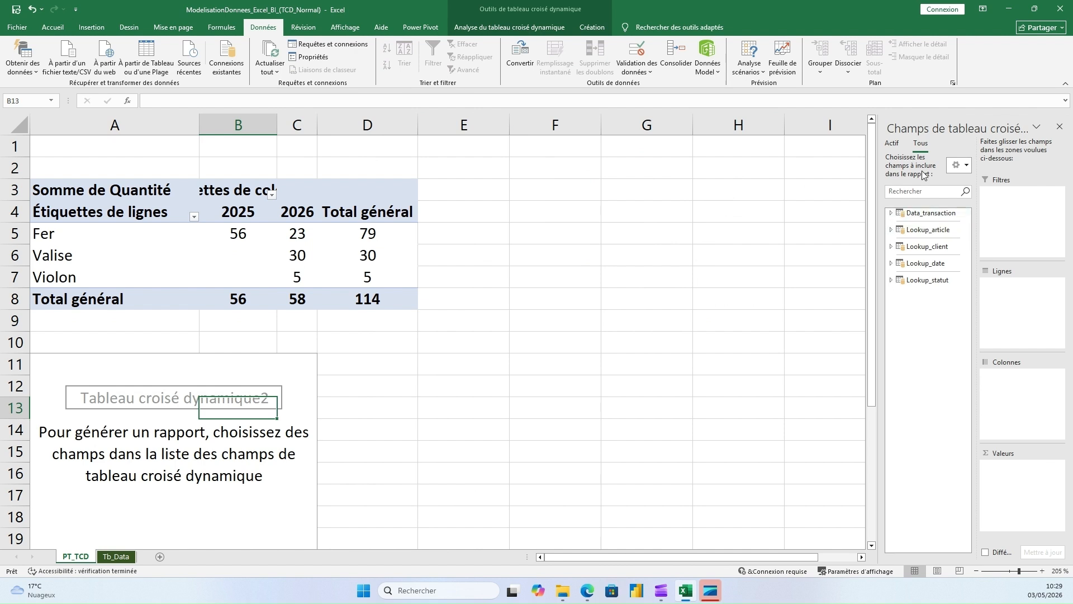
click(342, 258)
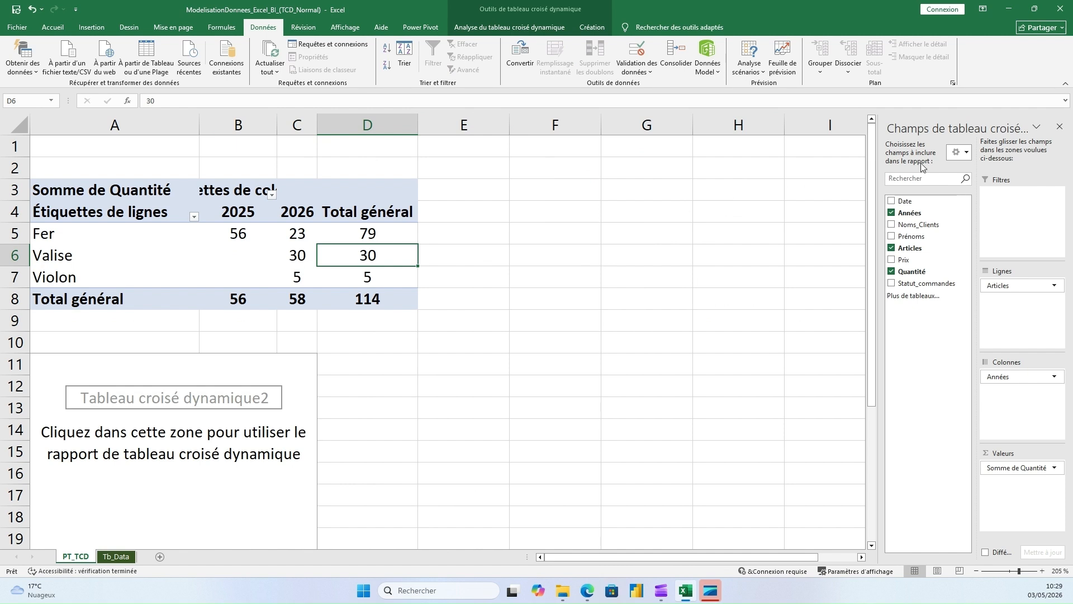
click(225, 442)
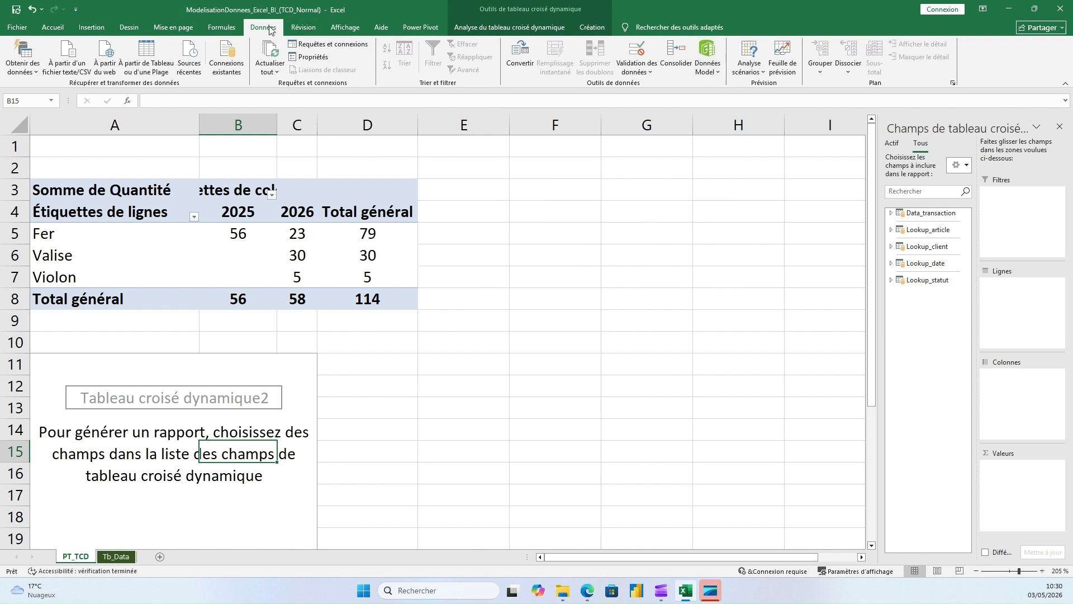
Open the workbook's data model in the Power Pivot window, and reposition and widen that window over the sheet
click(718, 76)
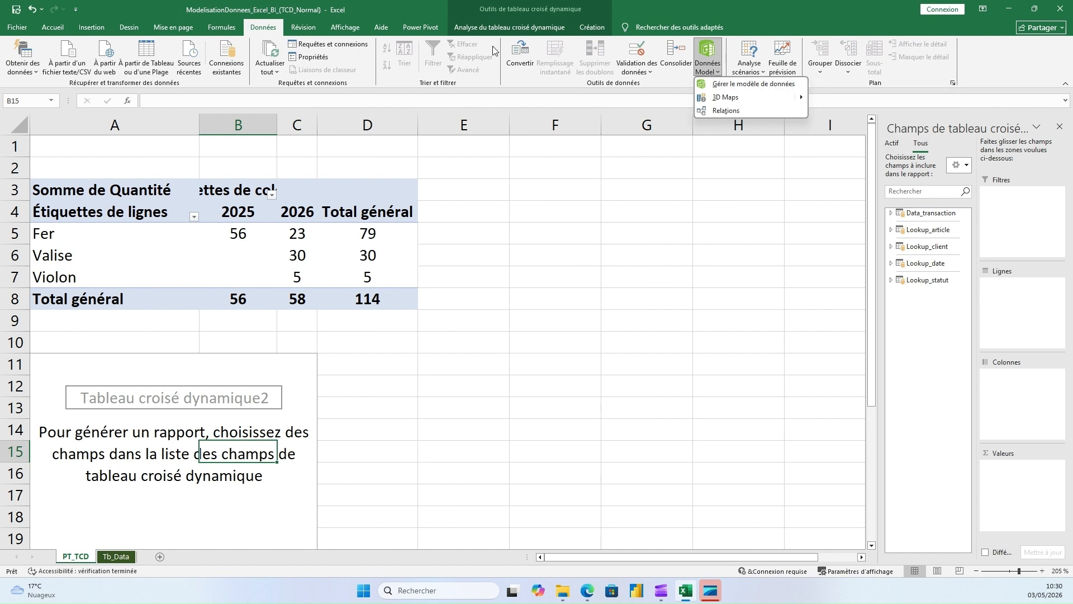
click(420, 27)
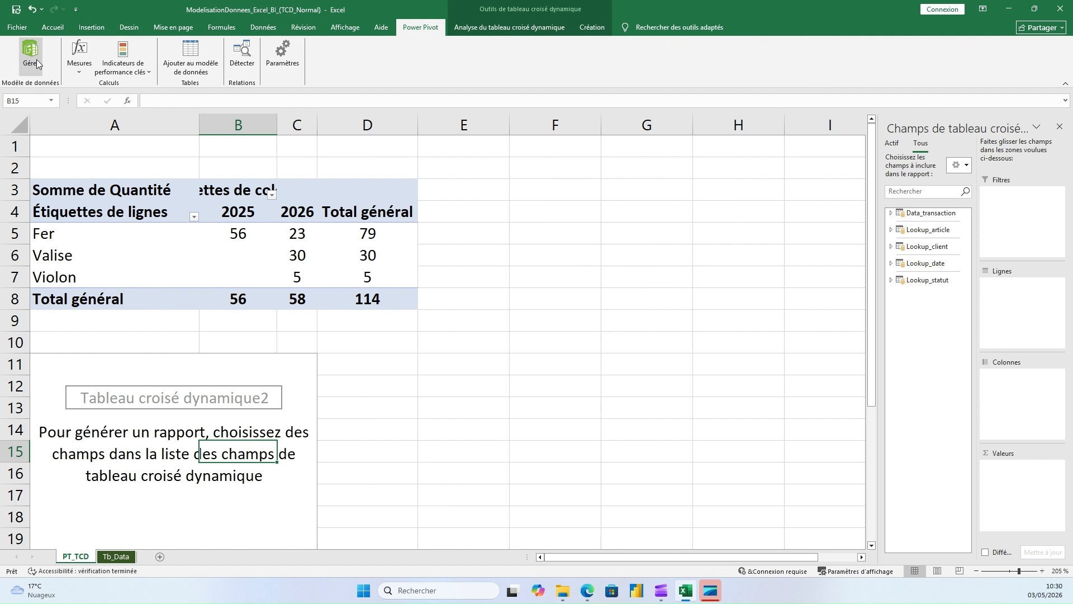
click(263, 26)
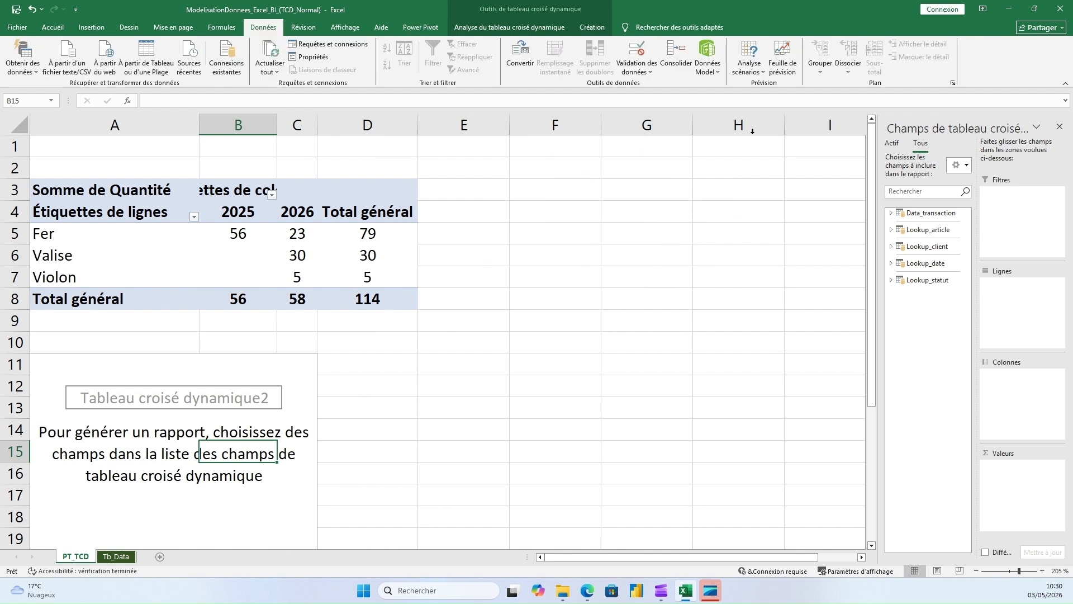
click(718, 73)
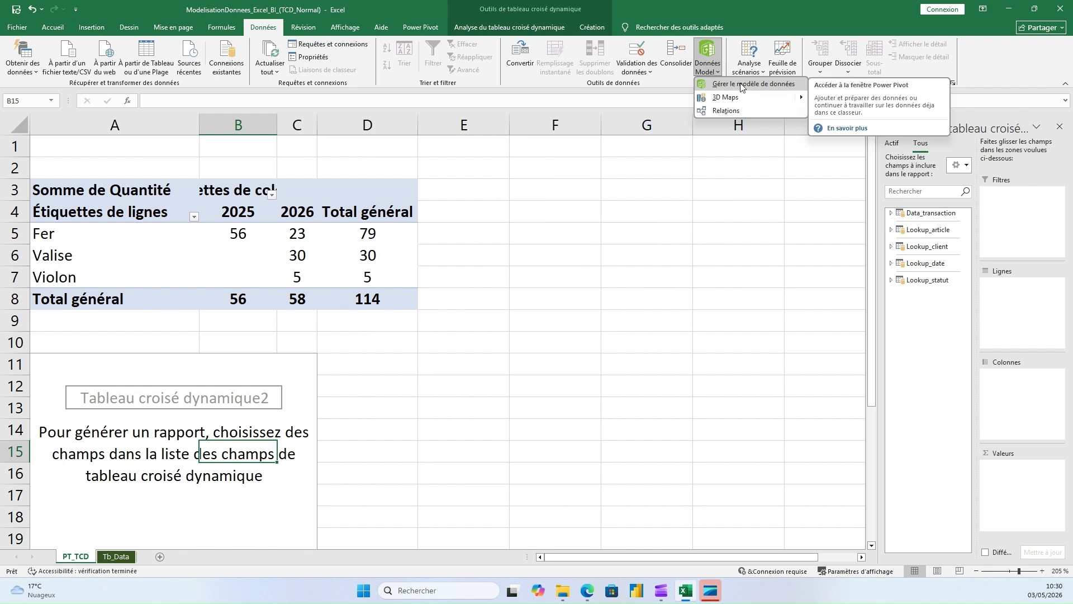
click(741, 85)
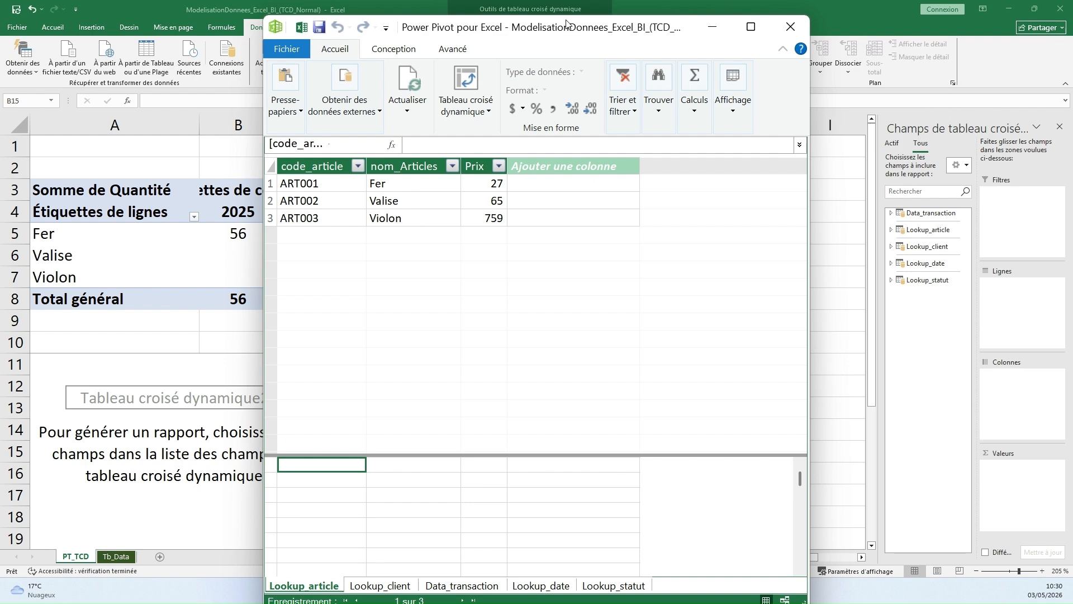
drag(614, 27, 439, 92)
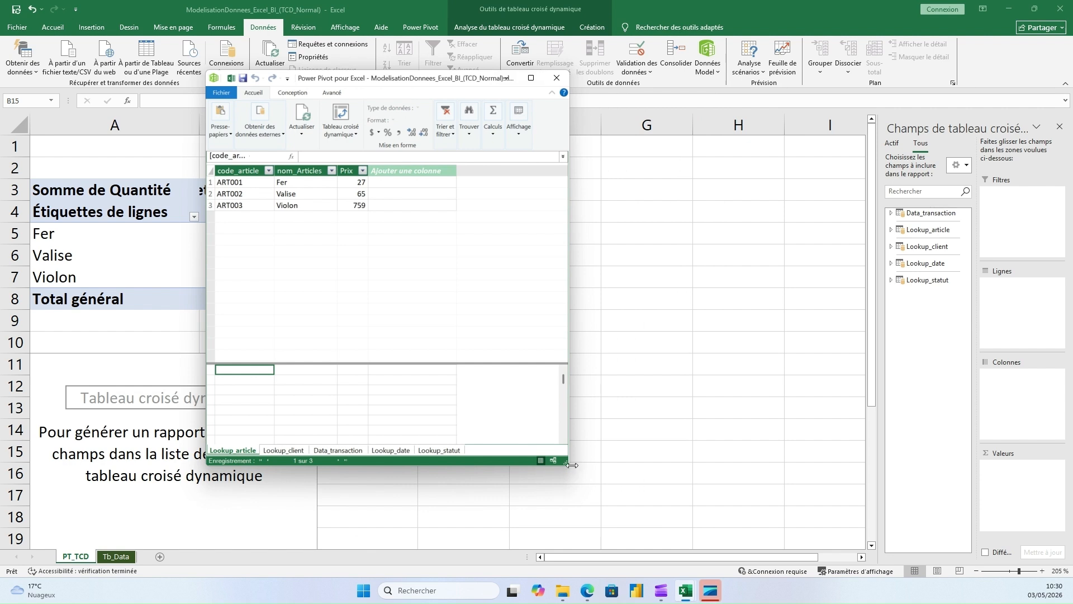
drag(572, 465, 651, 477)
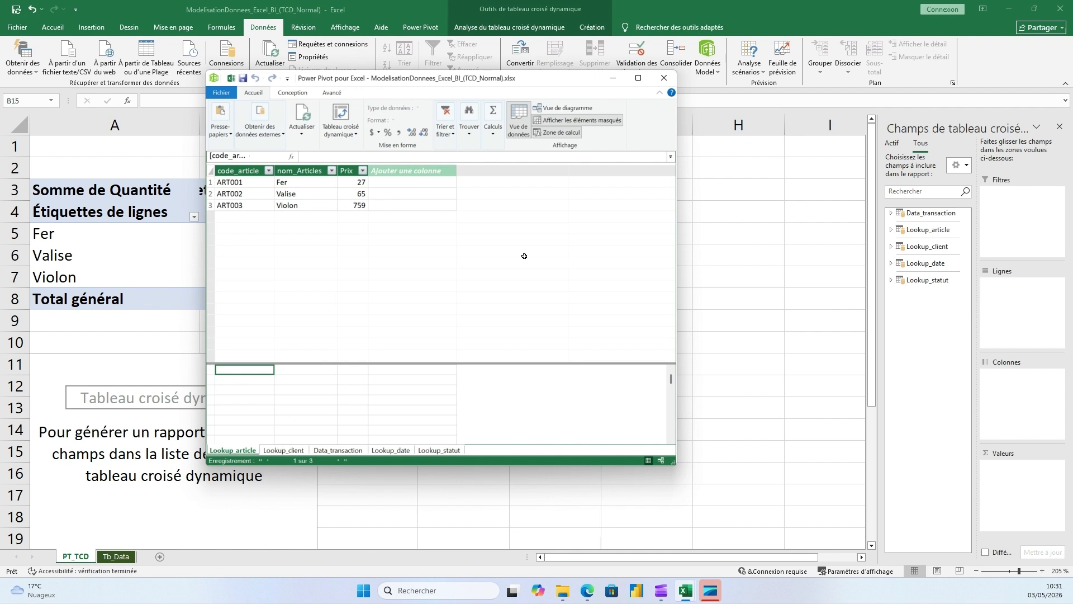
Look through the Lookup_article, Lookup_client, Data_transaction and Lookup_date tables in the data model
click(236, 451)
click(303, 190)
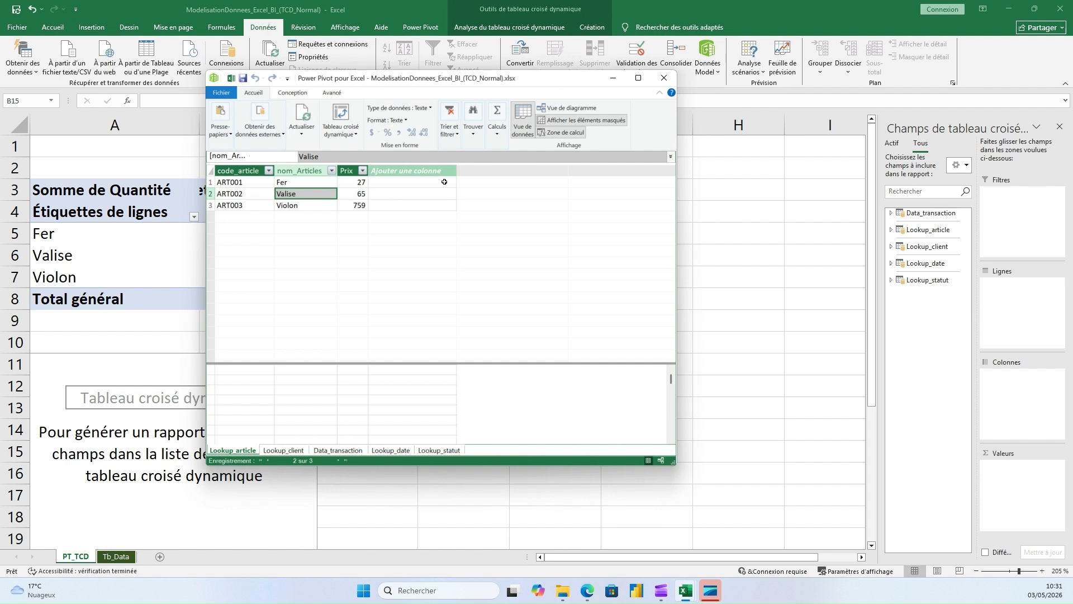
click(283, 450)
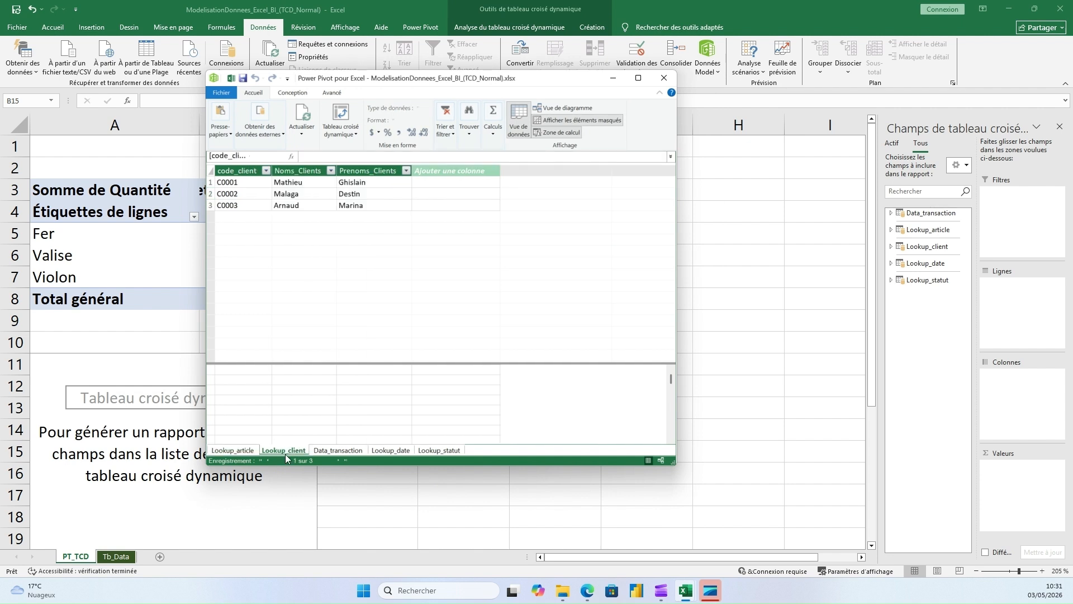
click(342, 452)
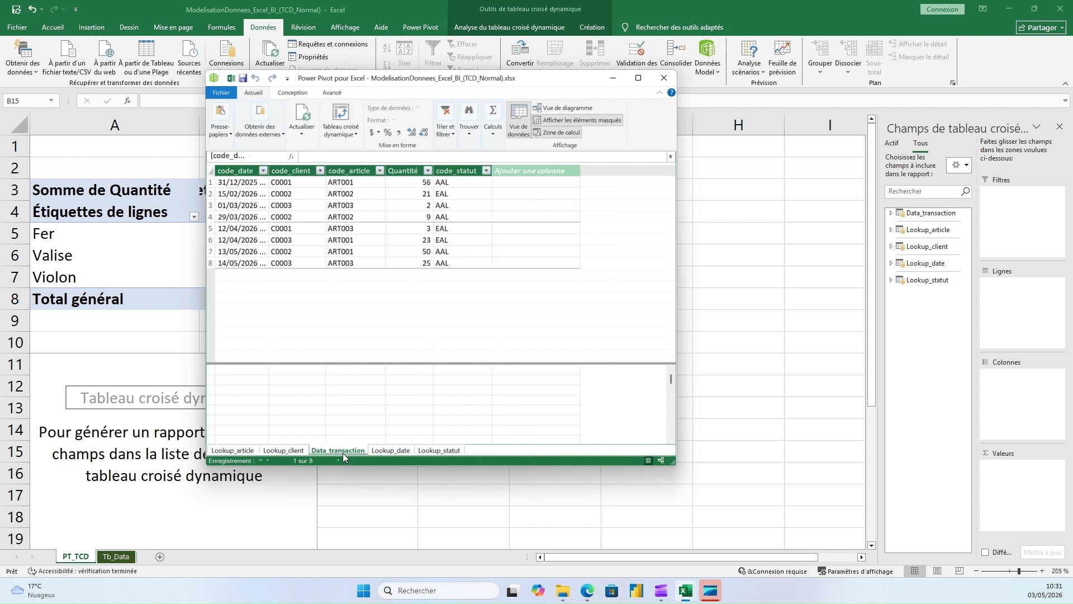
click(397, 452)
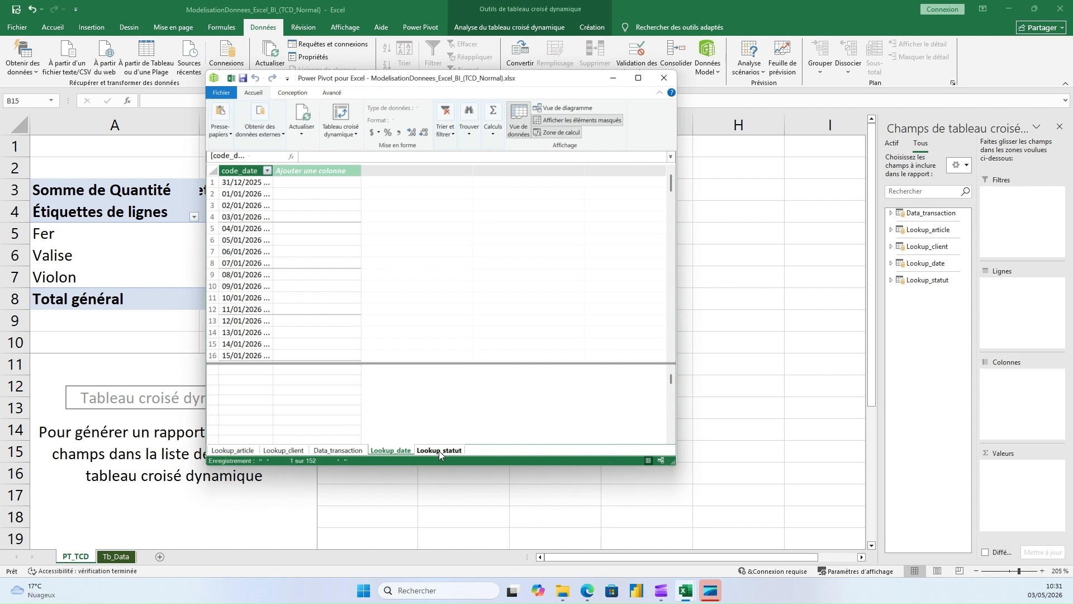
Move the Data_transaction table ahead of Lookup_article and review each table of the data model in the new order
click(327, 449)
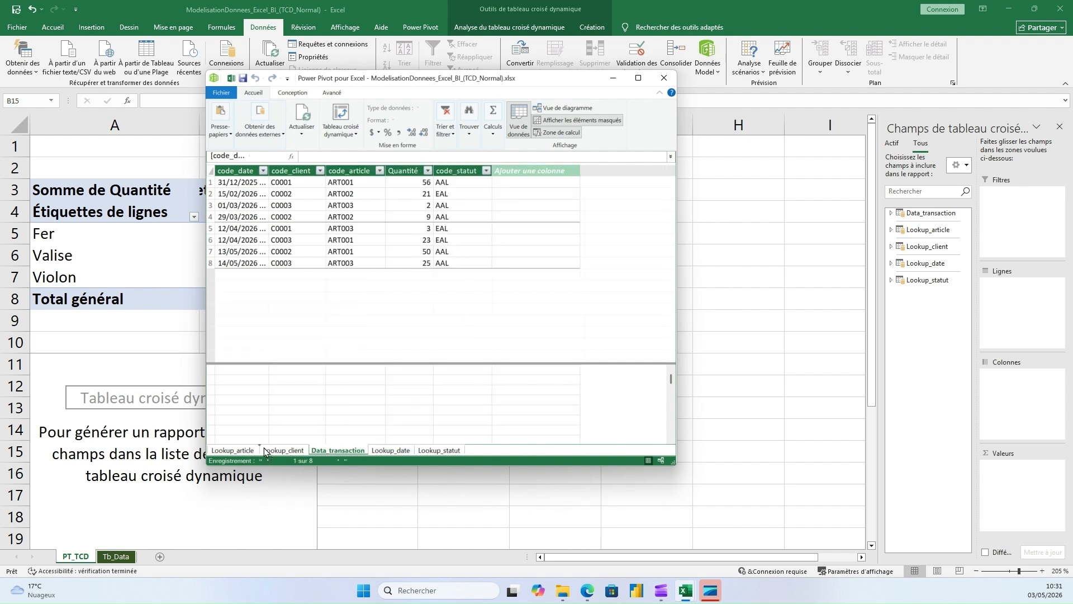
drag(264, 447, 243, 451)
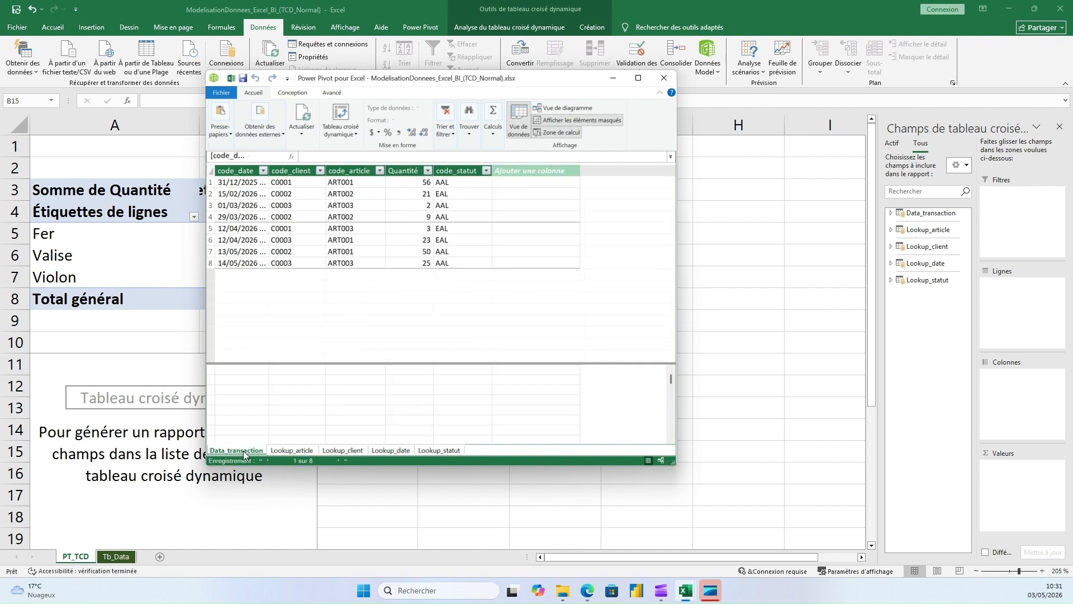
click(291, 451)
click(332, 451)
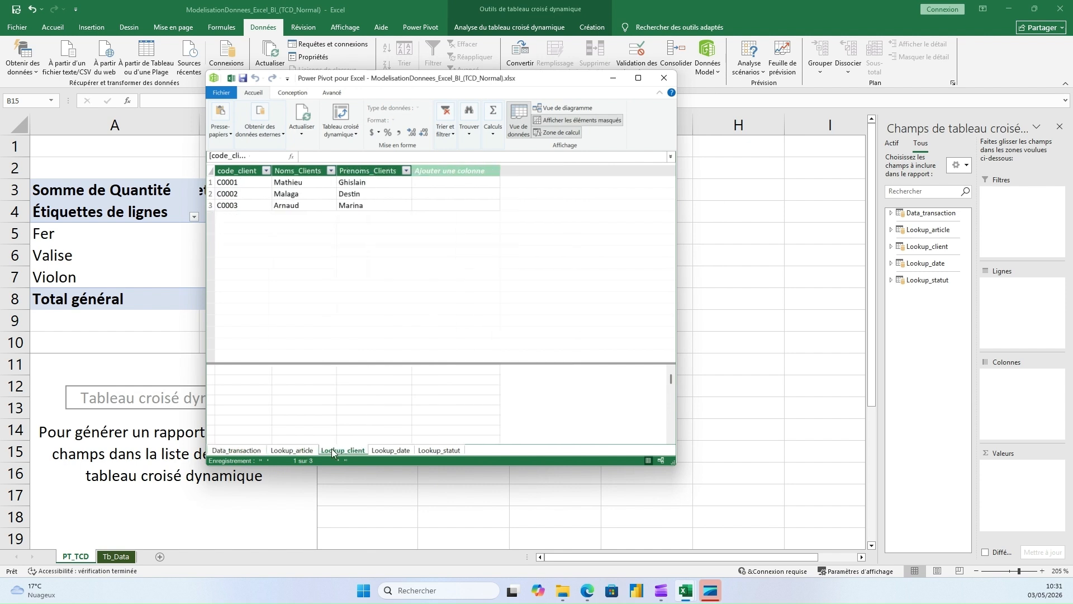
click(385, 452)
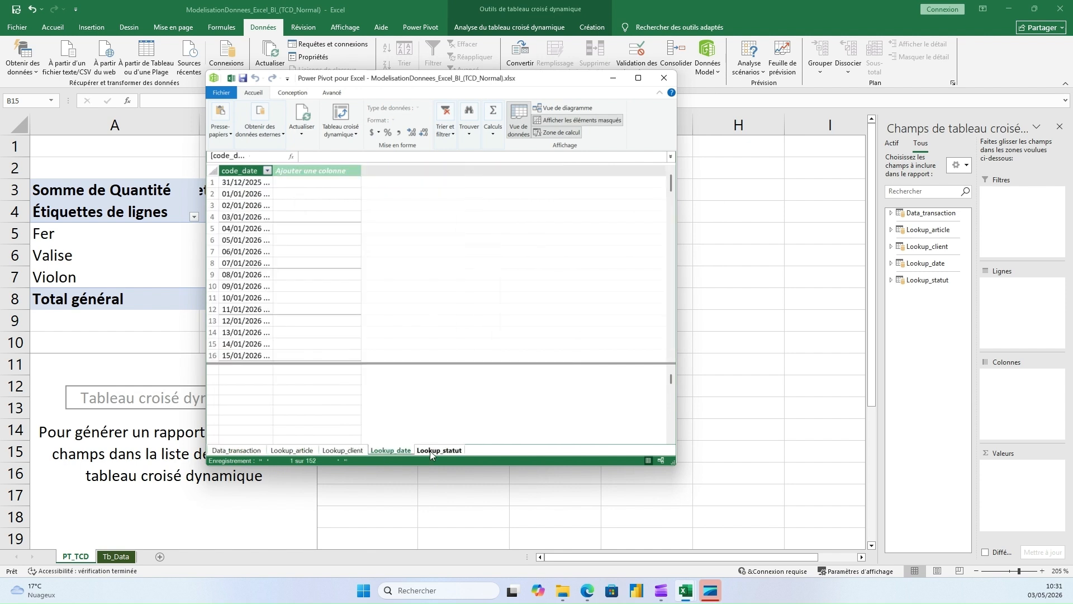
click(430, 451)
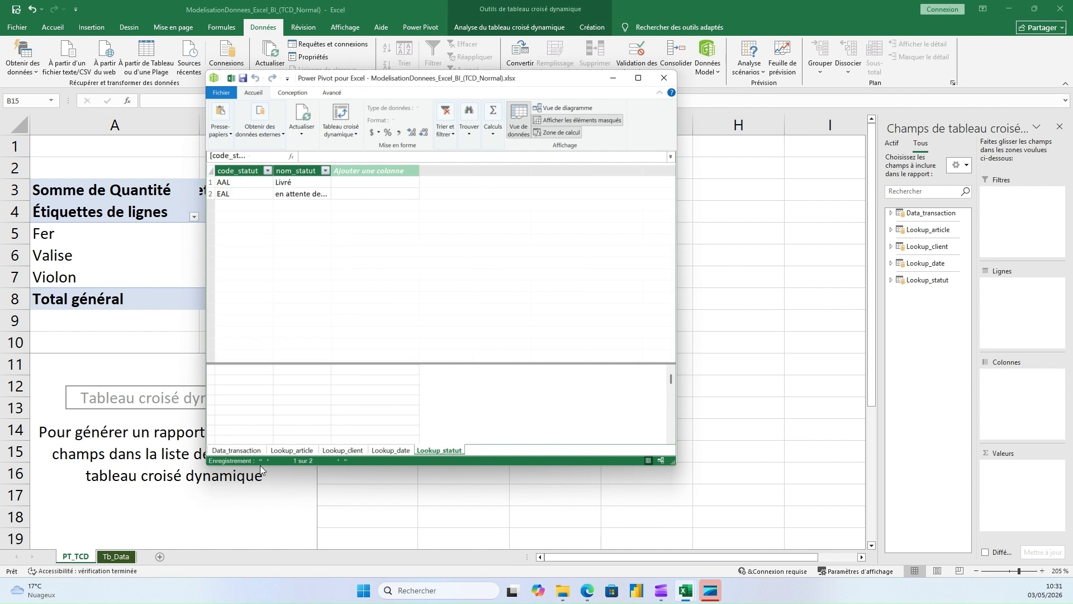
click(232, 451)
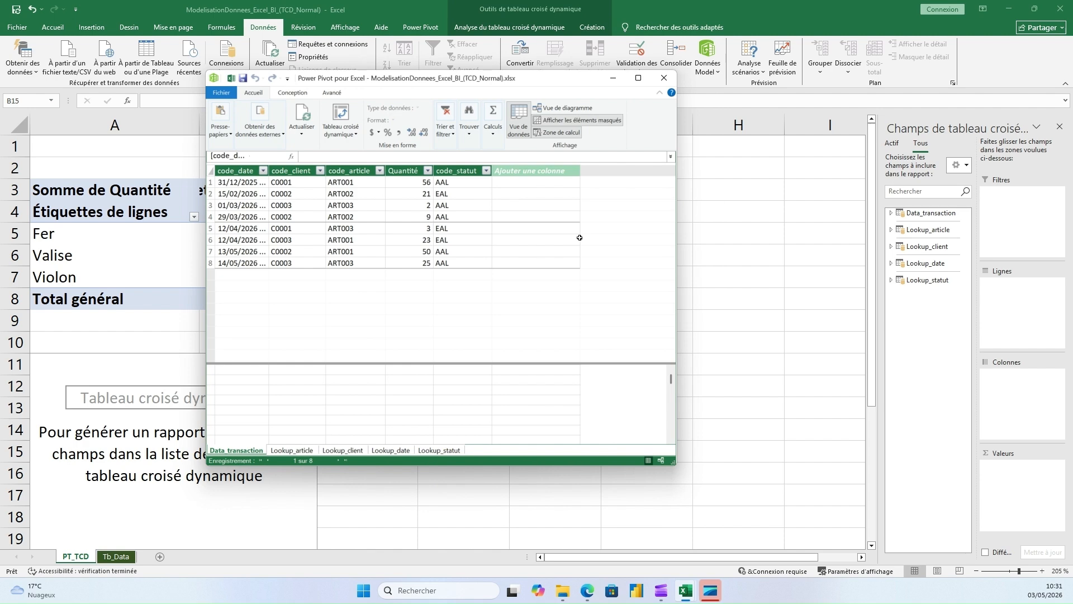
Place Data_transaction between Lookup_client and Lookup_date and display the data model in diagram view
click(638, 79)
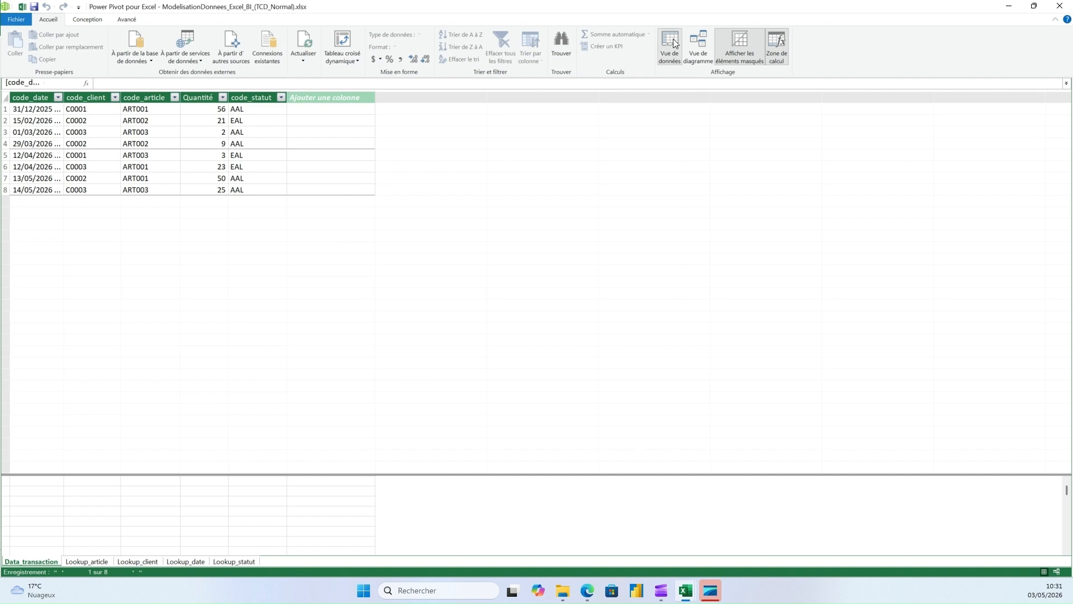
drag(30, 561, 120, 561)
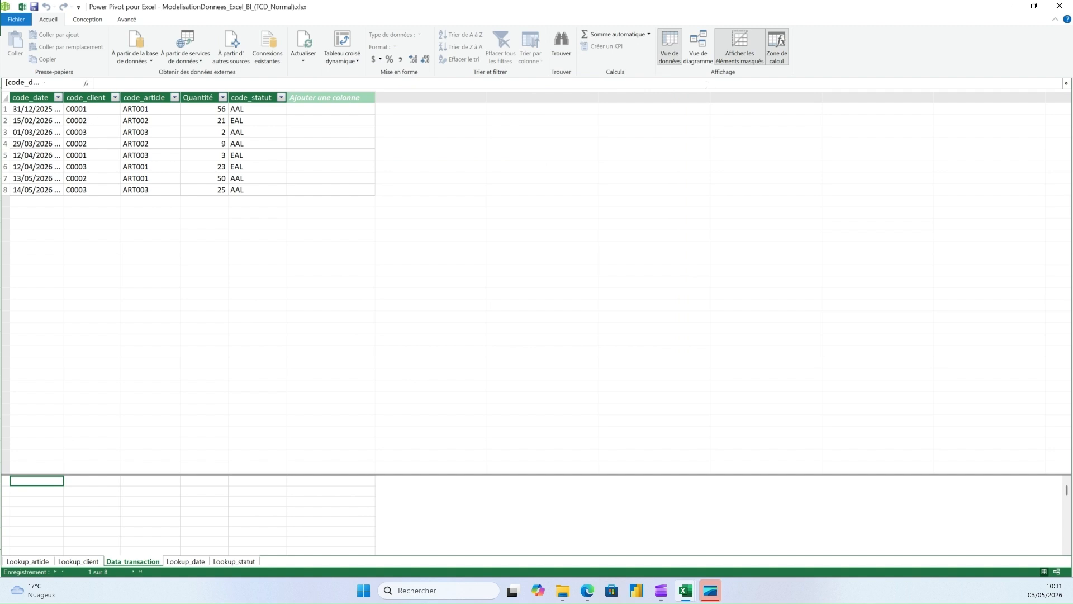
click(700, 39)
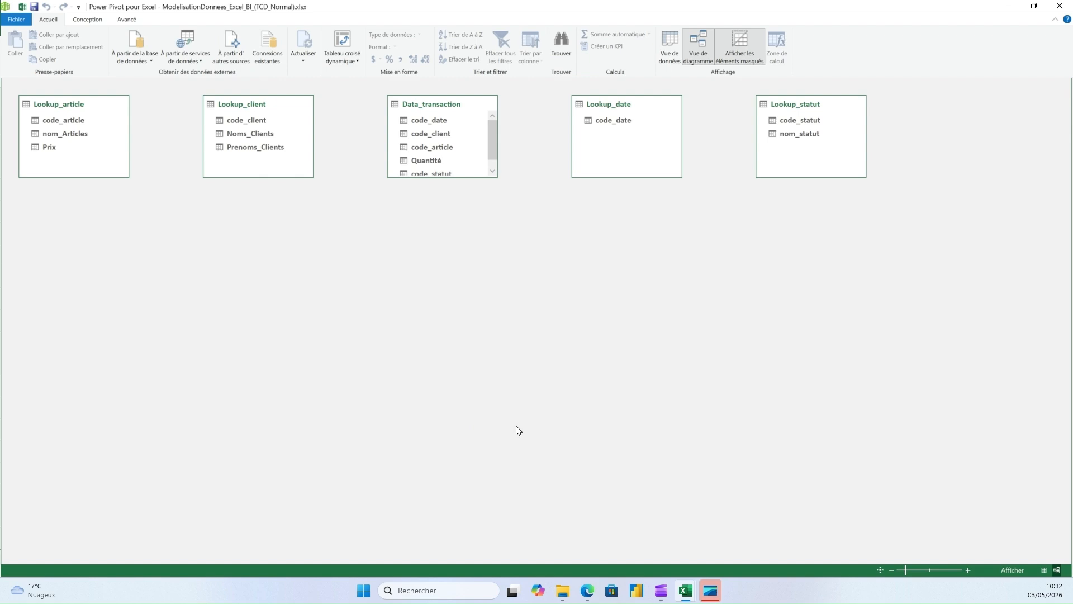
click(1035, 7)
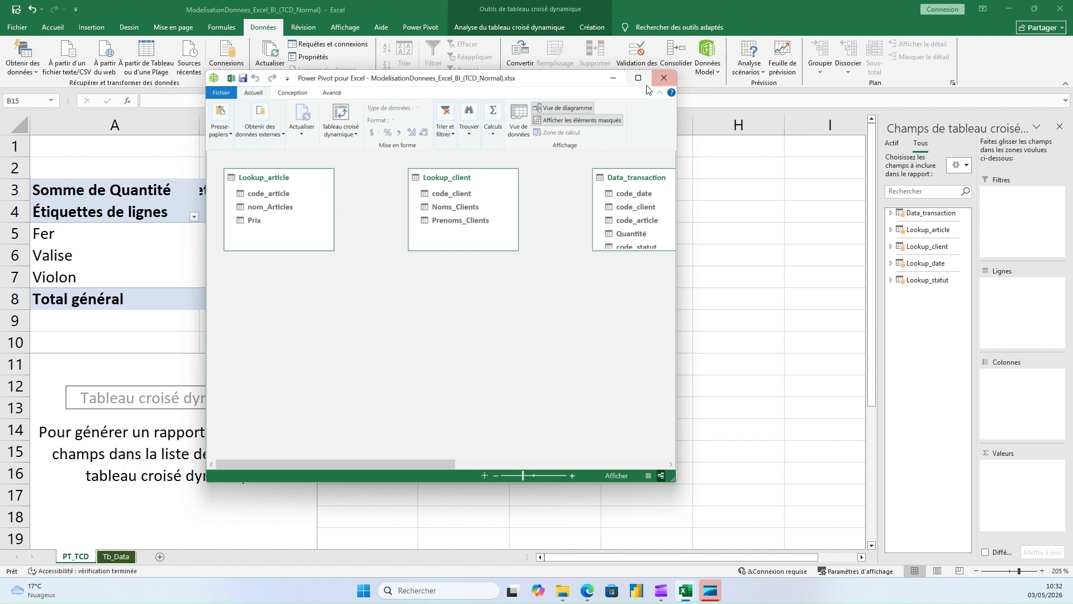
Maximize the Power Pivot window and move the Data_transaction table below the row of lookup tables
mouse_move(640, 80)
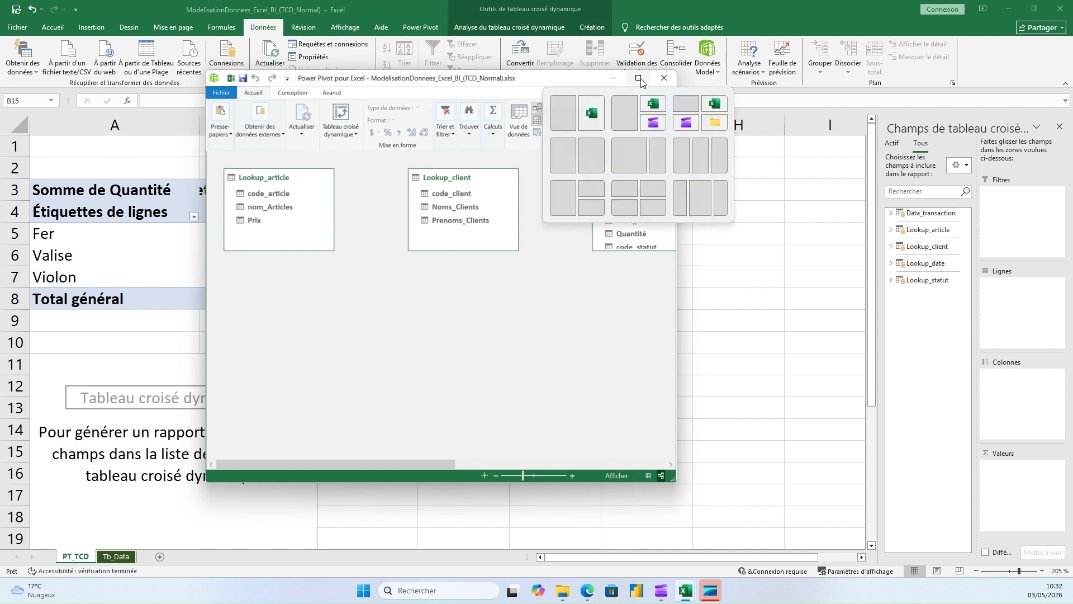
click(639, 79)
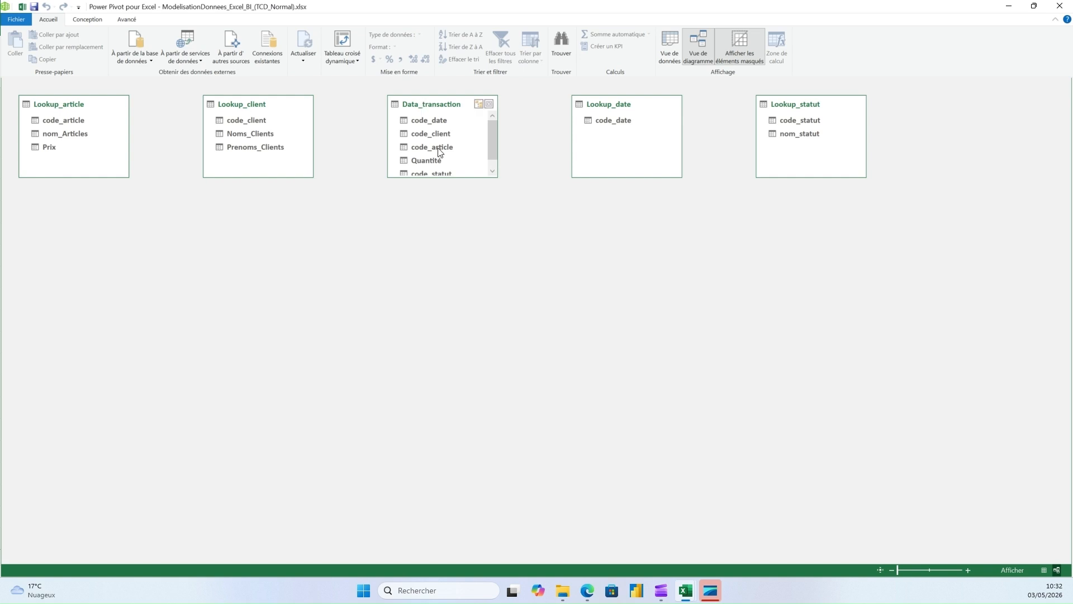
click(425, 104)
drag(425, 103, 375, 280)
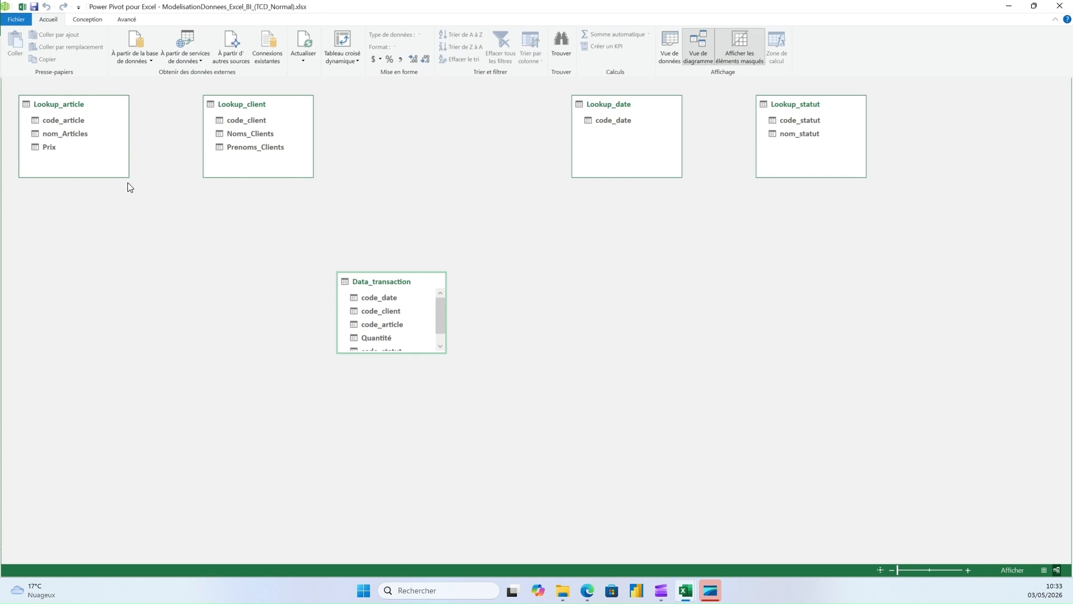
Make the four lookup tables taller and place Lookup_date and Lookup_statut closer to Lookup_client in the same row
drag(129, 177, 137, 217)
drag(314, 178, 317, 218)
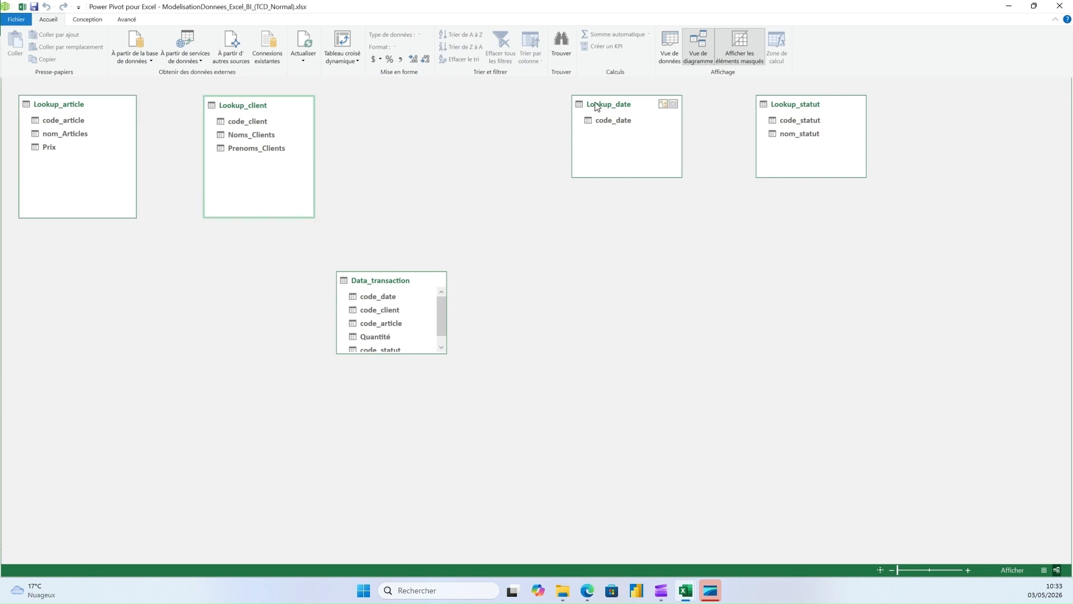
drag(598, 107, 407, 105)
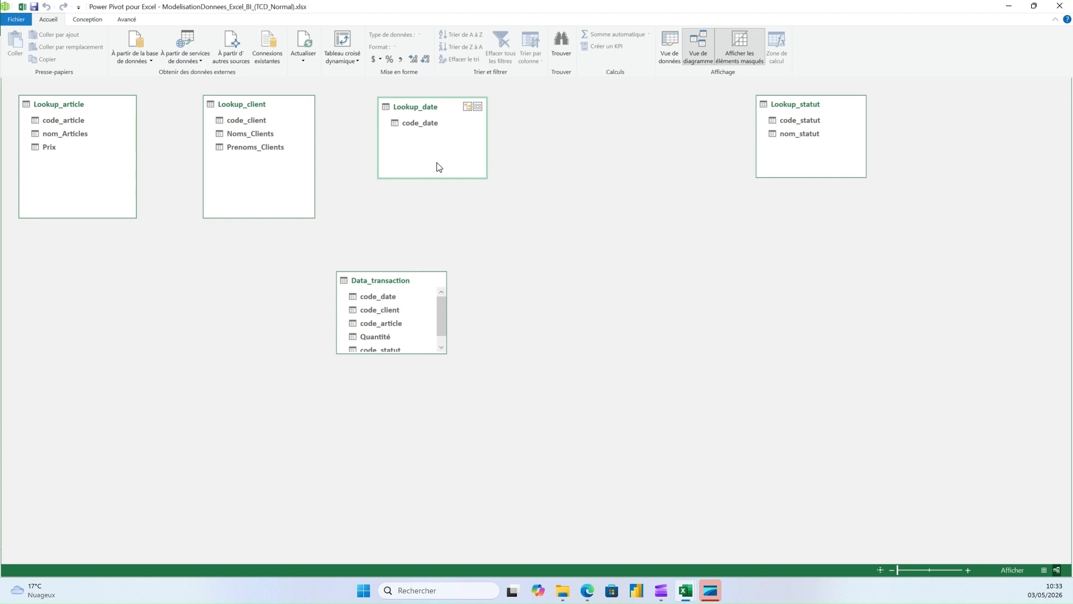
drag(486, 178, 486, 216)
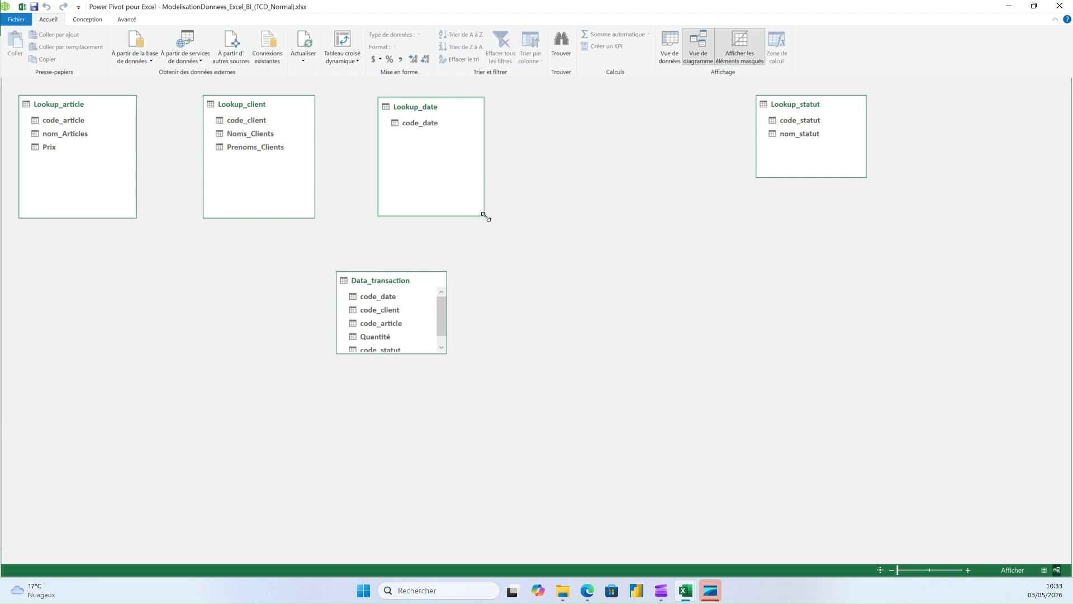
drag(814, 102, 596, 97)
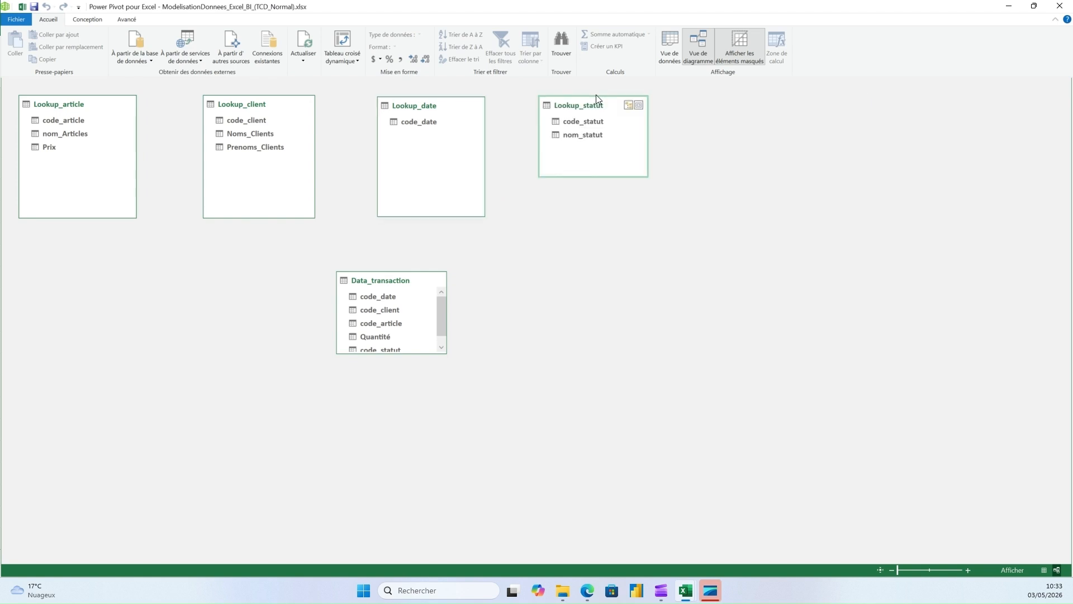
drag(647, 176, 643, 216)
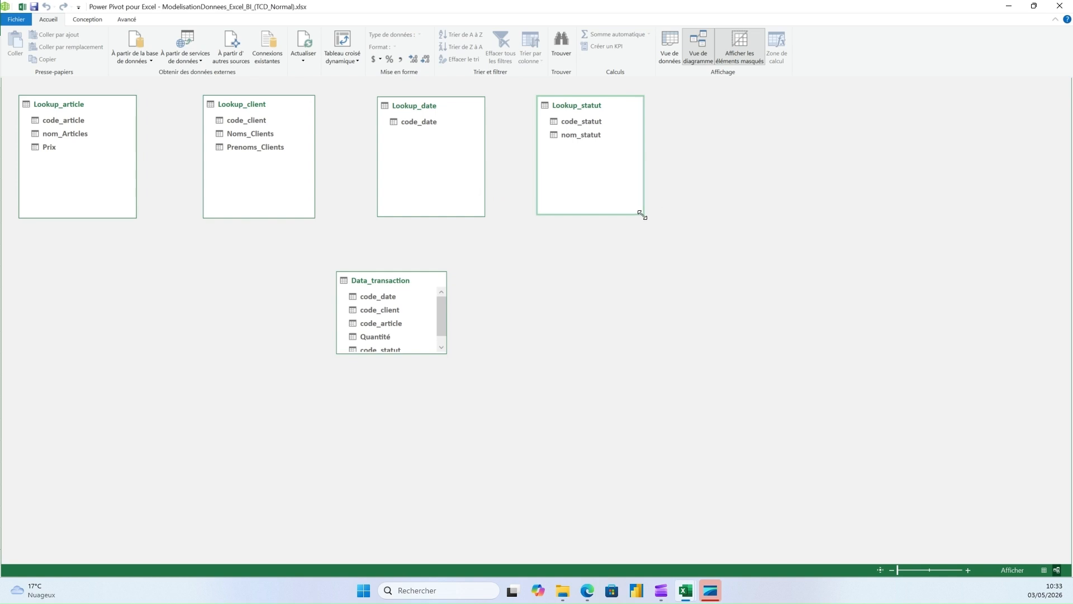
Enlarge the Data_transaction table to fit all its fields and shift it toward Lookup_client beneath the lookup row
click(445, 353)
drag(445, 354, 470, 380)
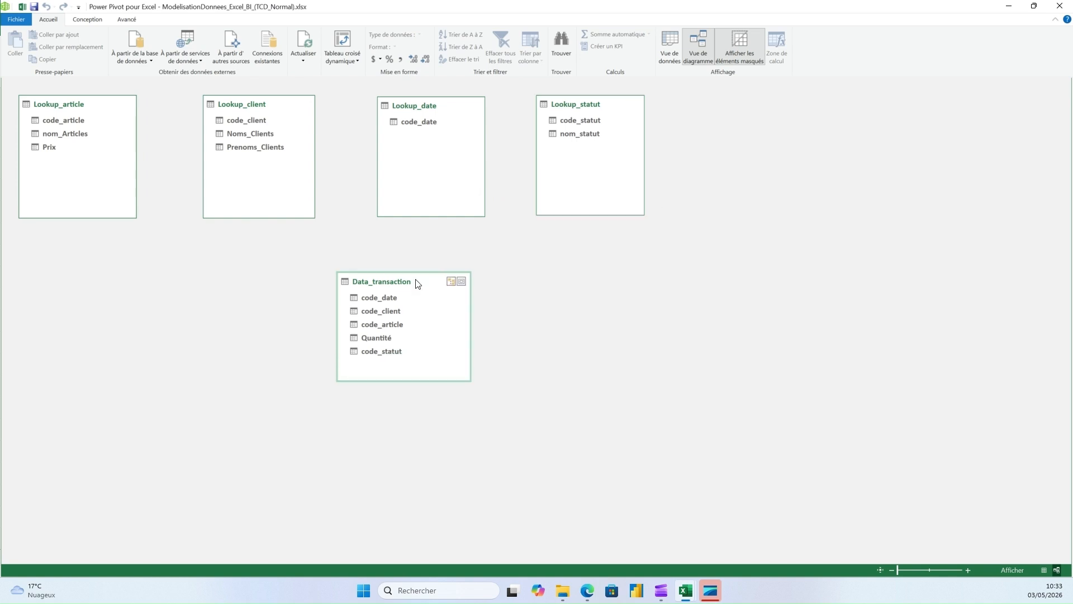
drag(416, 284, 352, 287)
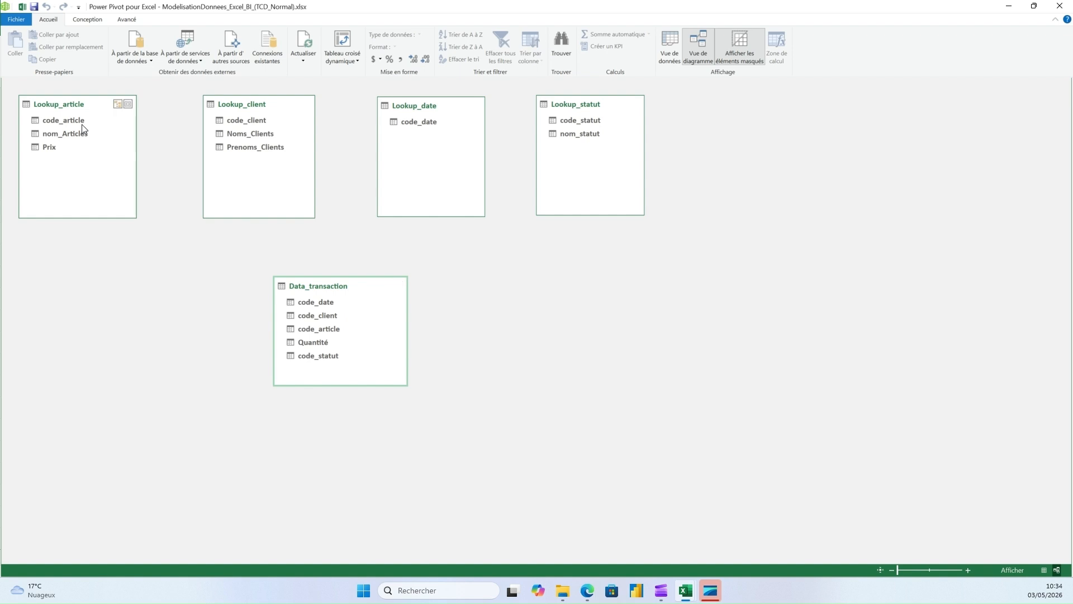
Relate Lookup_article to Data_transaction on code_article, and Lookup_client to Data_transaction on code_client
click(68, 118)
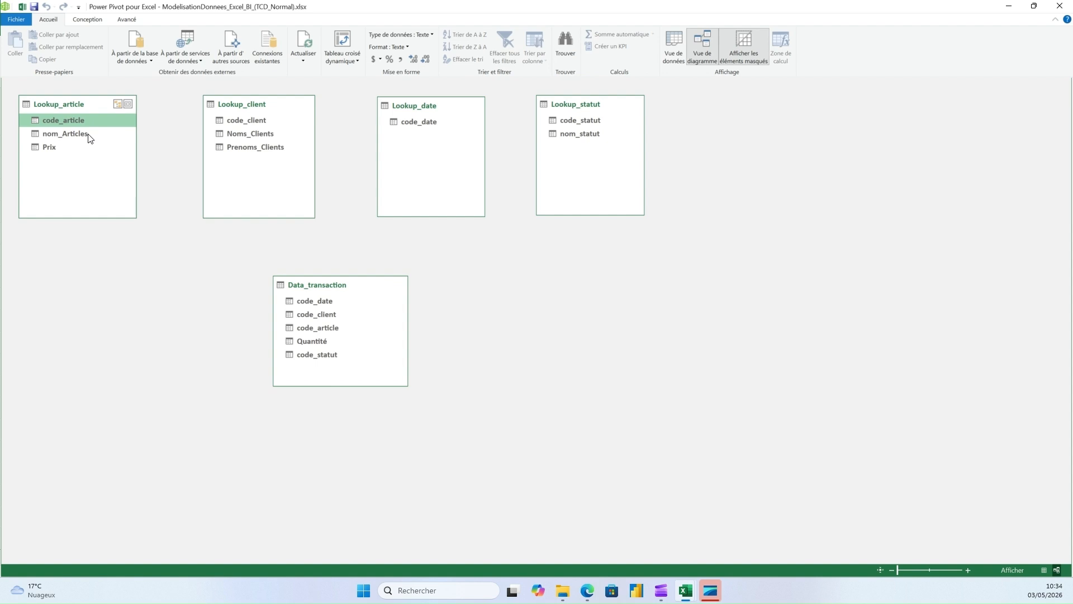
drag(65, 121, 338, 328)
click(77, 233)
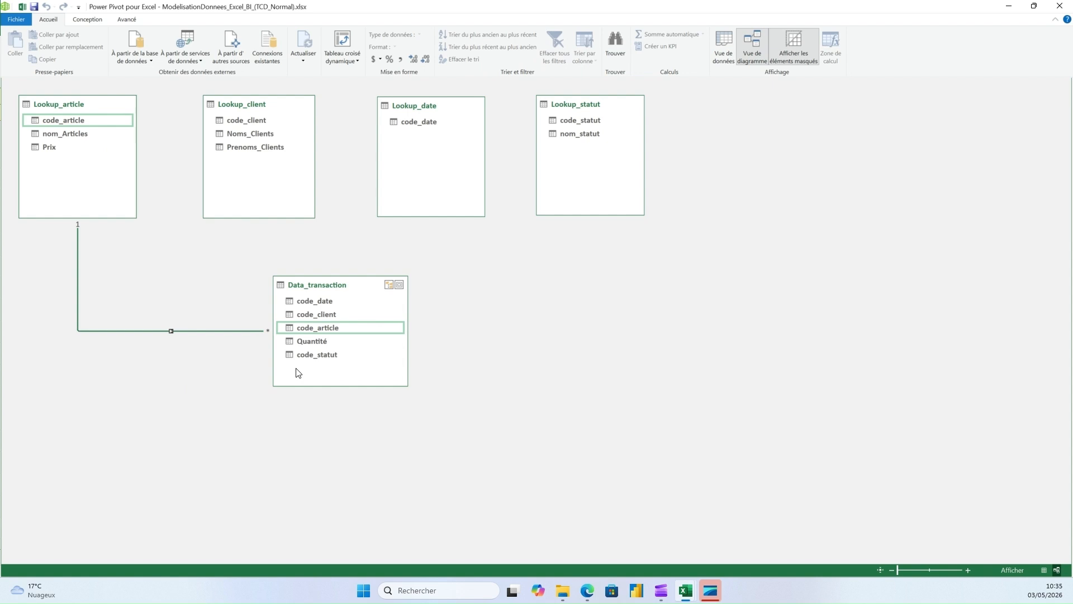
click(255, 121)
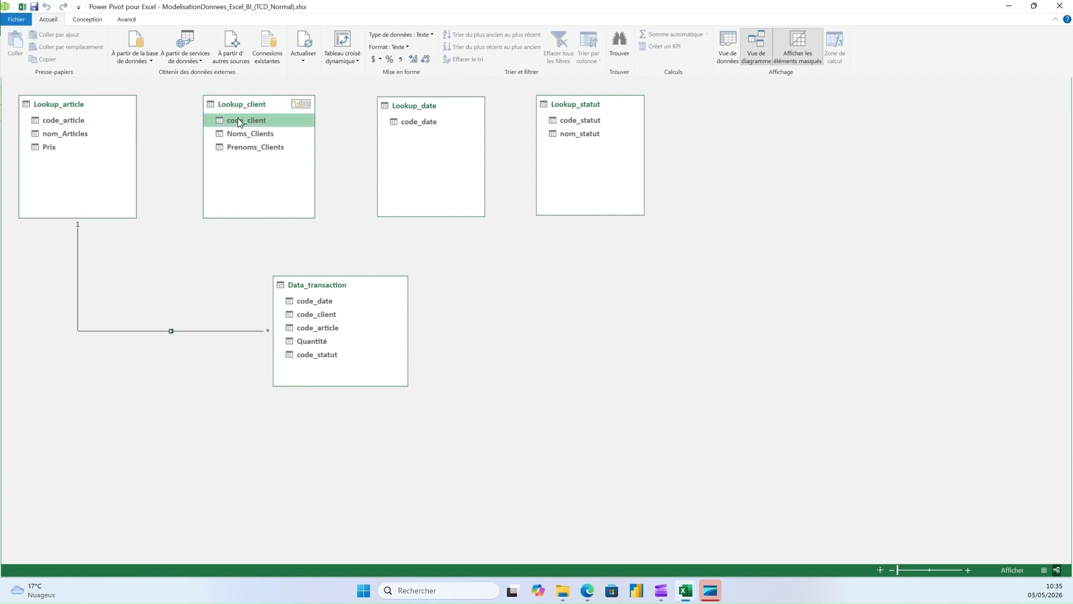
drag(238, 120, 318, 317)
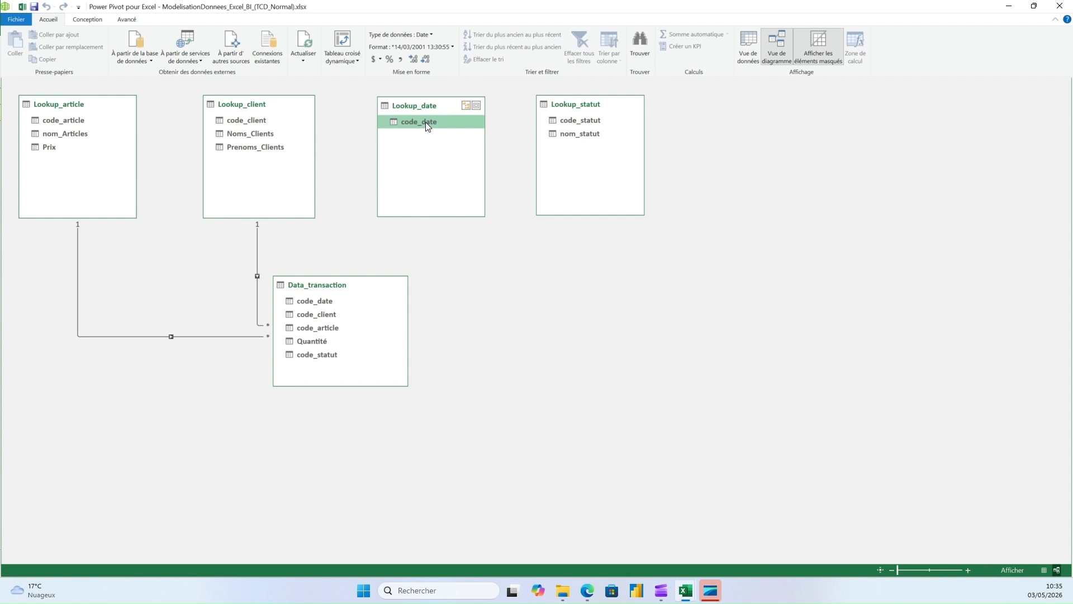
Relate Lookup_date to Data_transaction on code_date, and Lookup_statut to Data_transaction on code_statut
drag(426, 126, 308, 301)
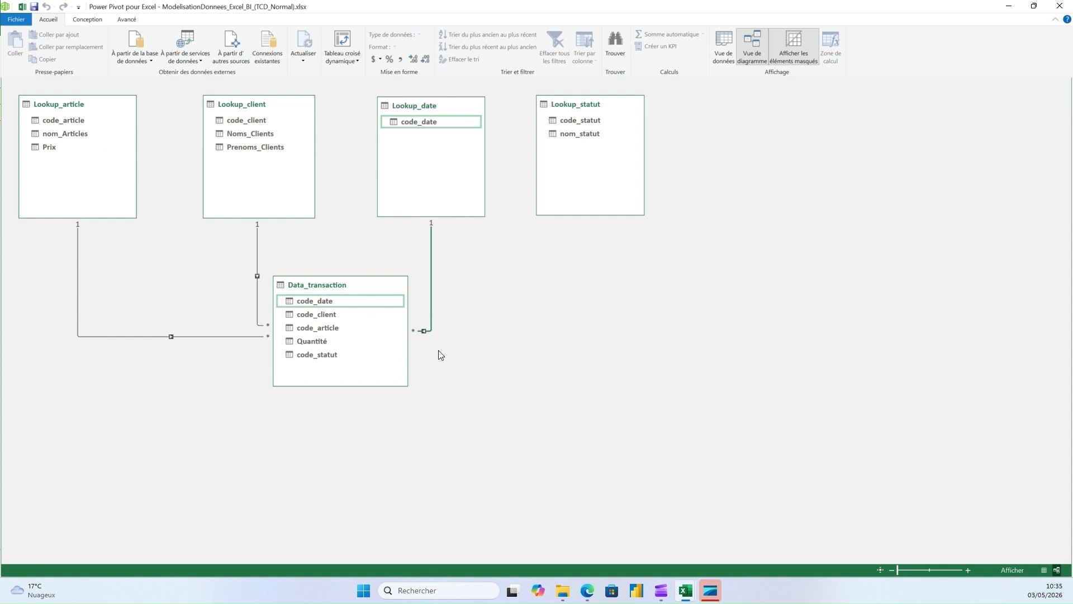
click(582, 121)
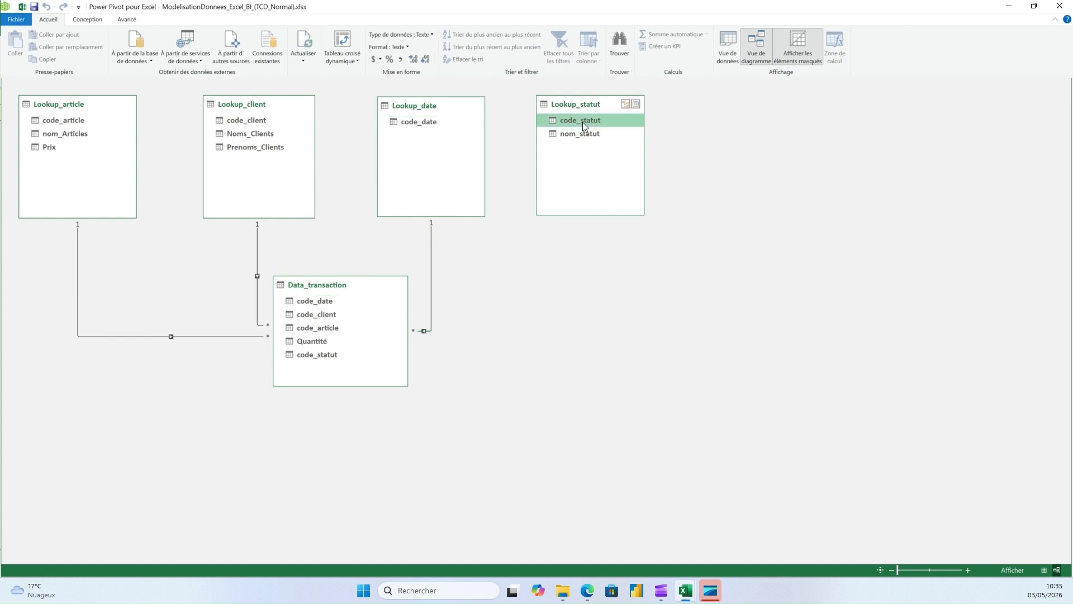
drag(583, 122, 325, 356)
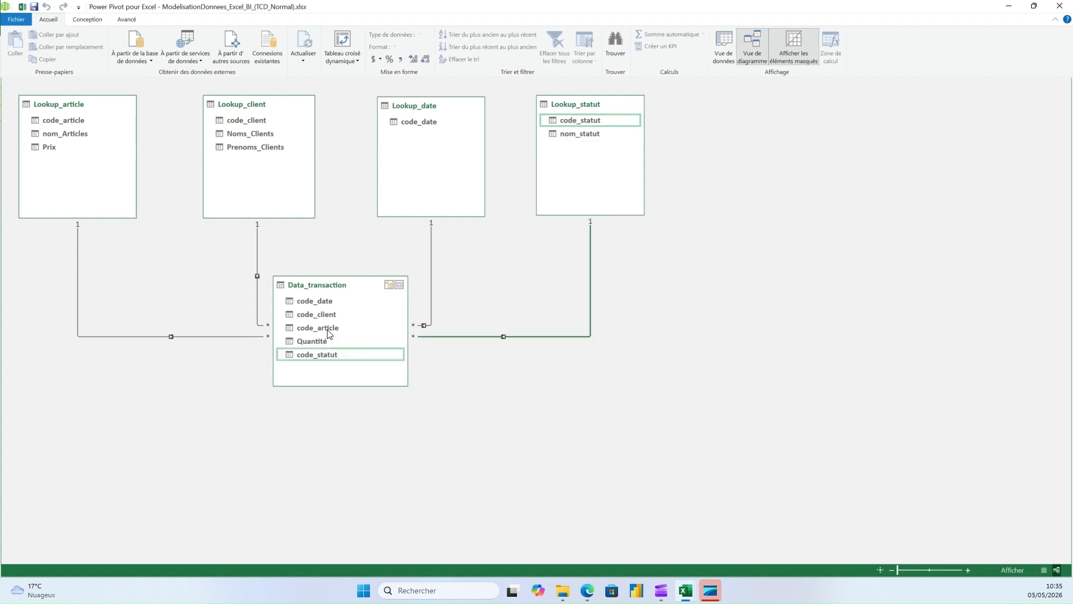
Move Data_transaction further below the lookup tables and tighten the spacing of Lookup_date and Lookup_statut
drag(342, 284, 318, 341)
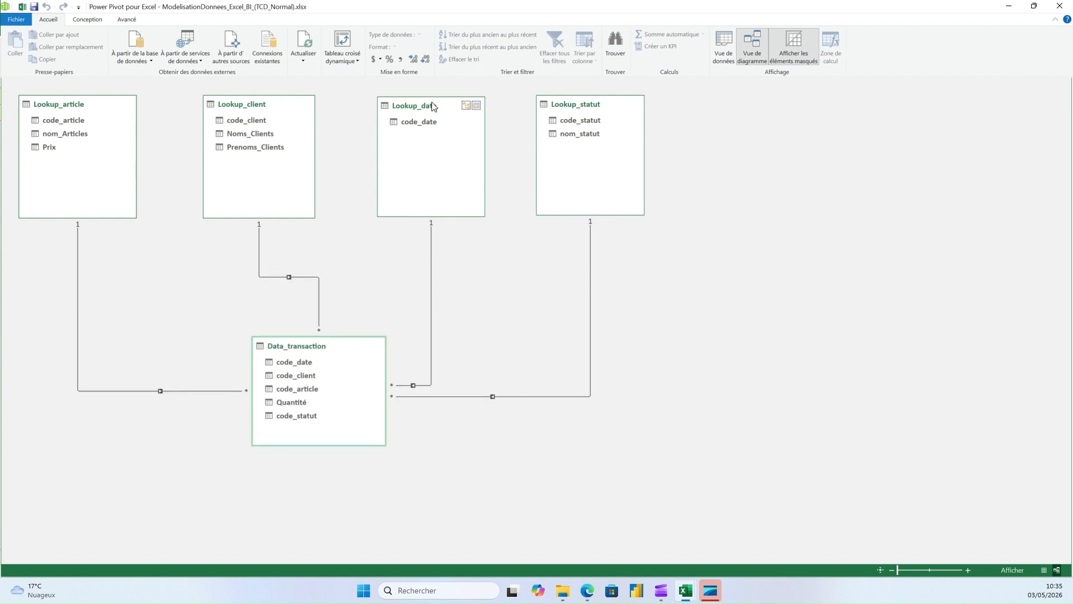
drag(433, 107, 405, 106)
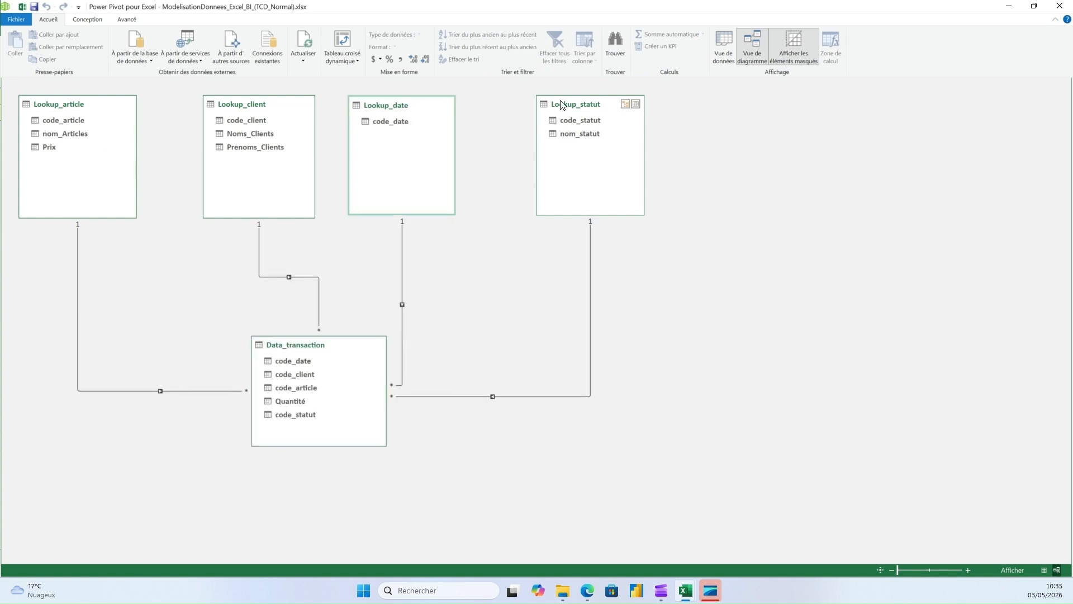
drag(561, 105, 526, 101)
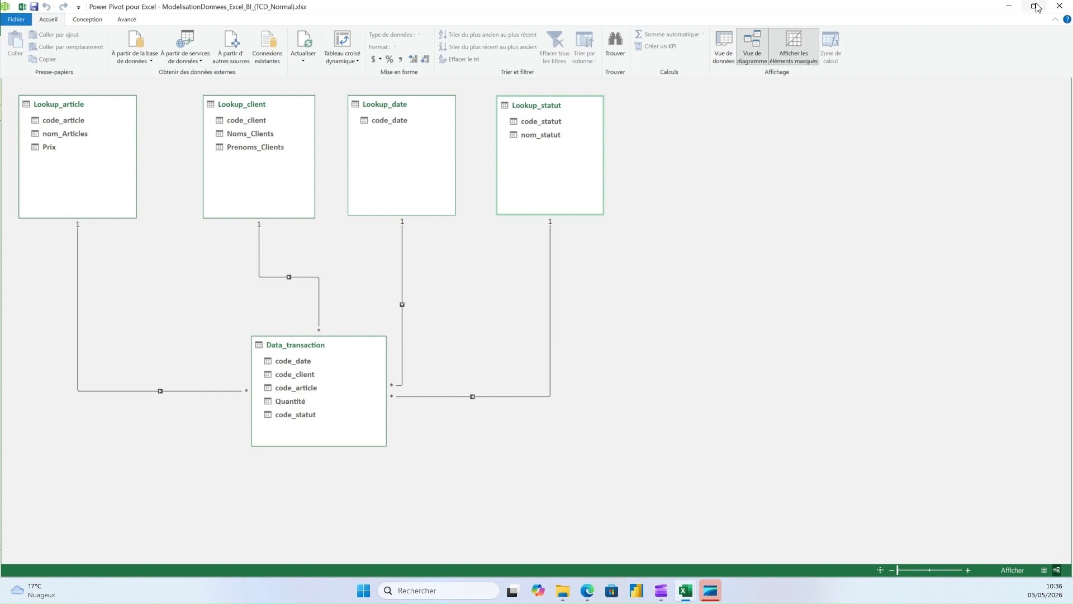
Check the Data_transaction records in data view, return to the diagram and close the Power Pivot window
click(730, 45)
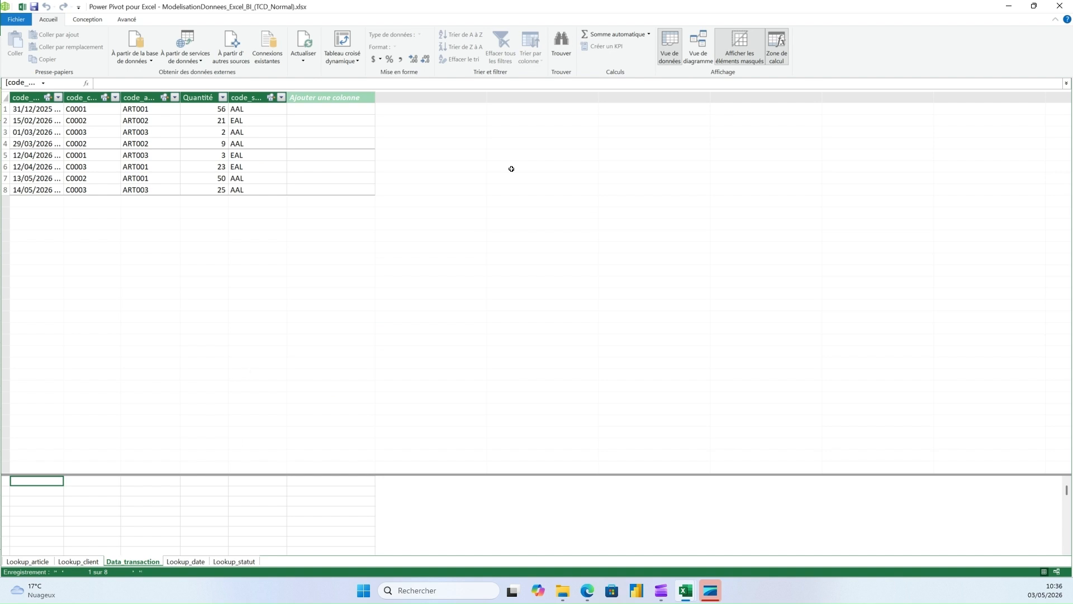
click(702, 45)
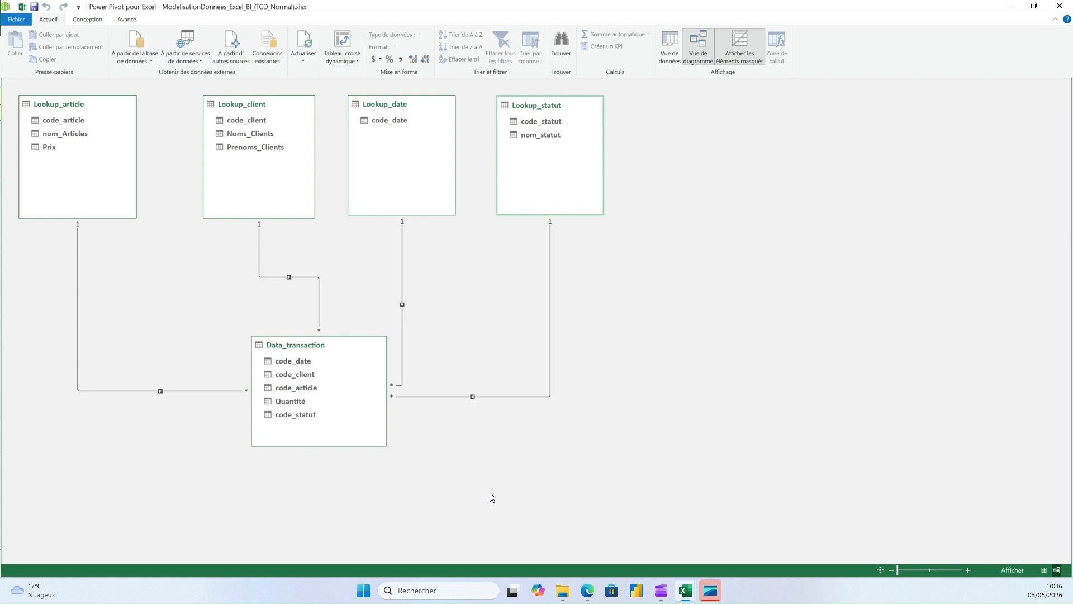
click(1034, 7)
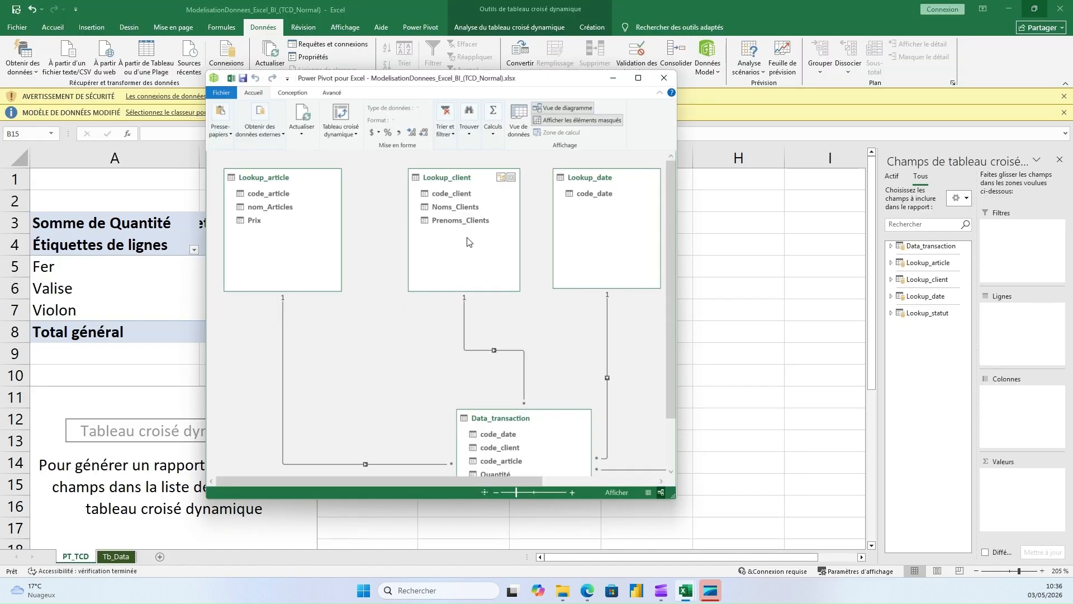
click(665, 78)
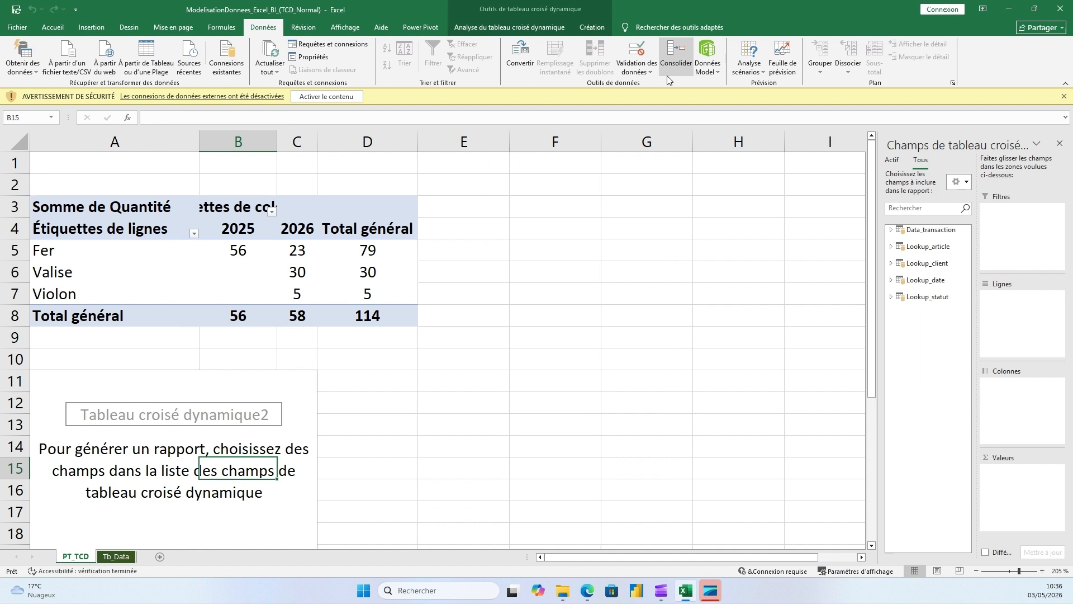
click(293, 412)
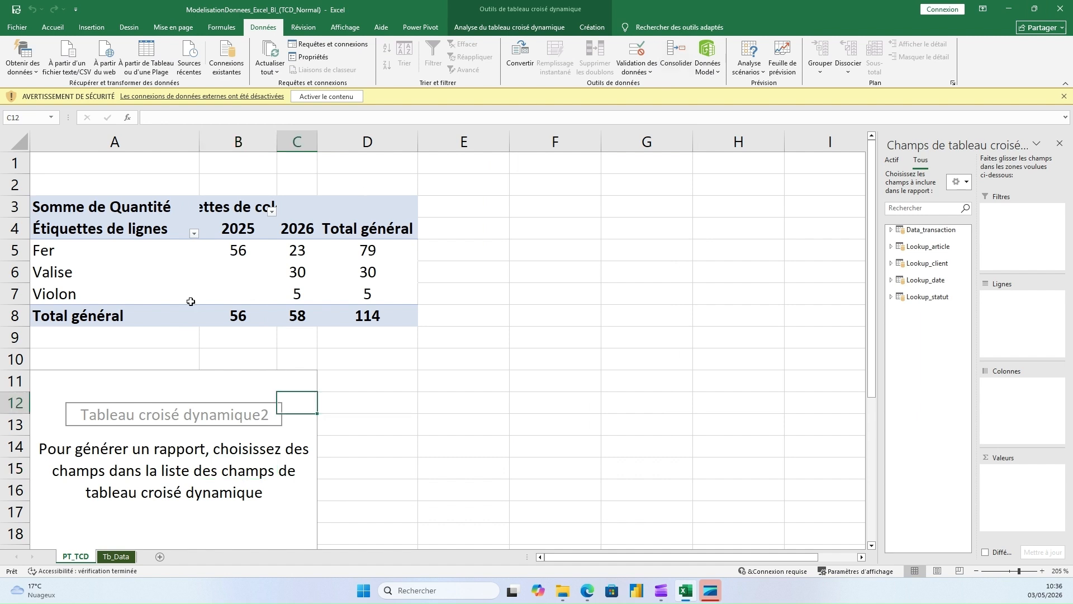
click(352, 263)
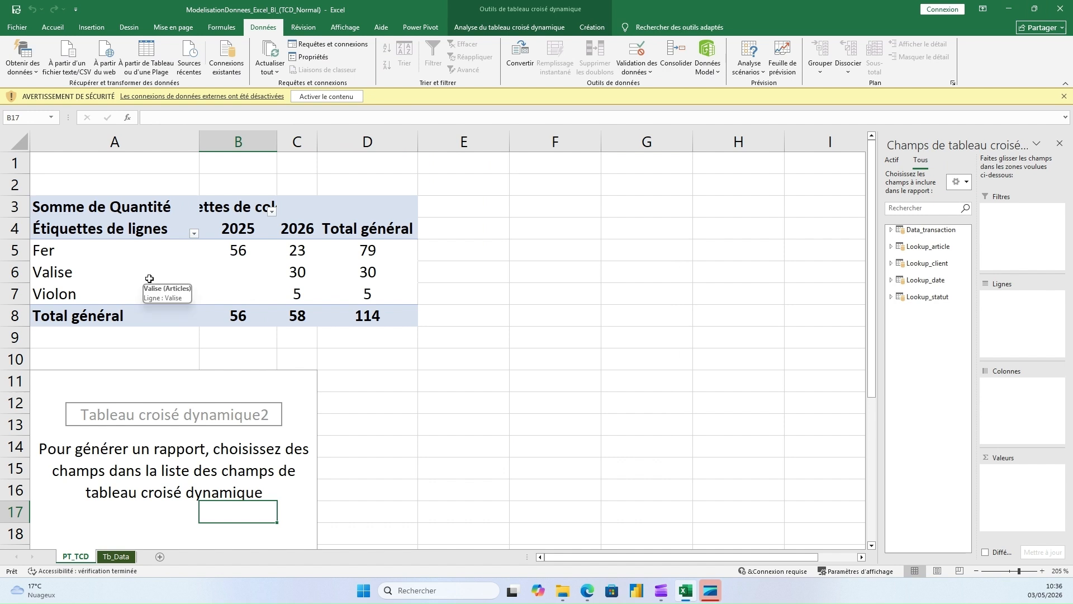
Reopen the workbook's data model in a maximized Power Pivot window and display it in diagram view
click(718, 73)
click(728, 87)
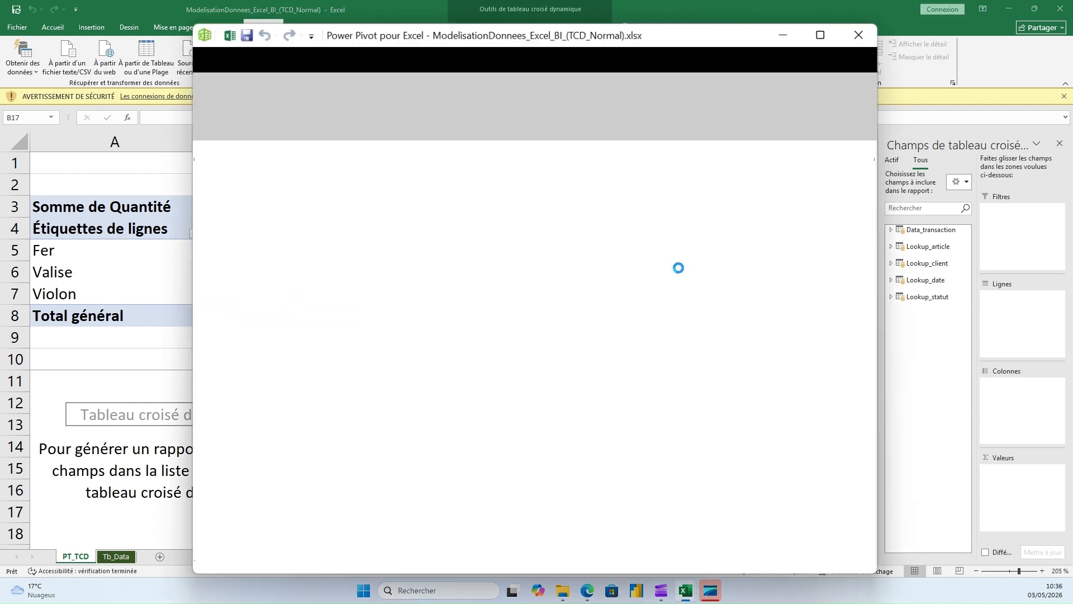
key(super+Left)
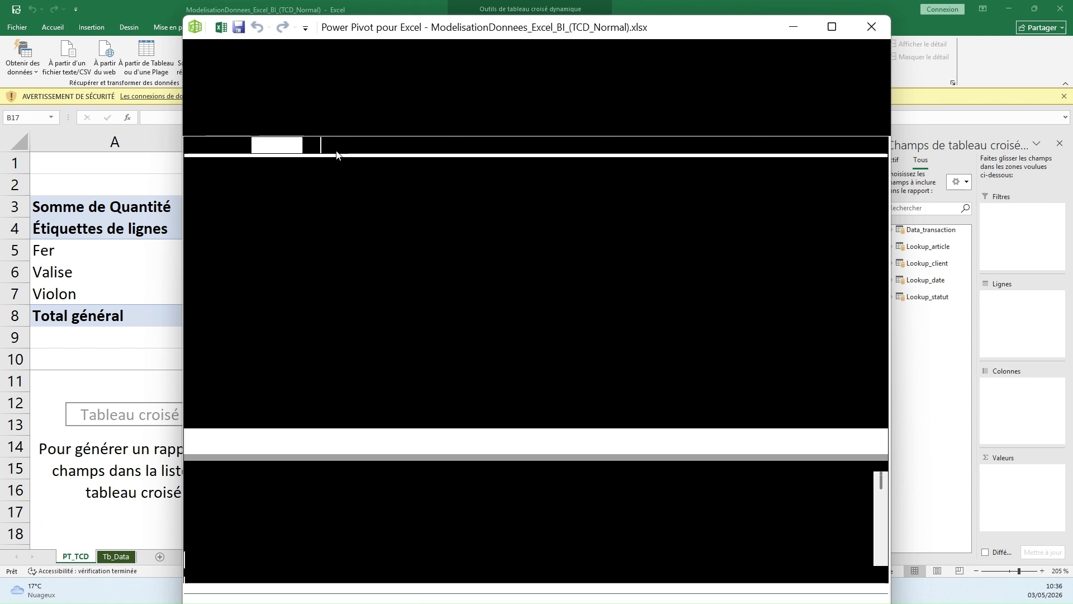
drag(643, 28, 514, 143)
click(639, 140)
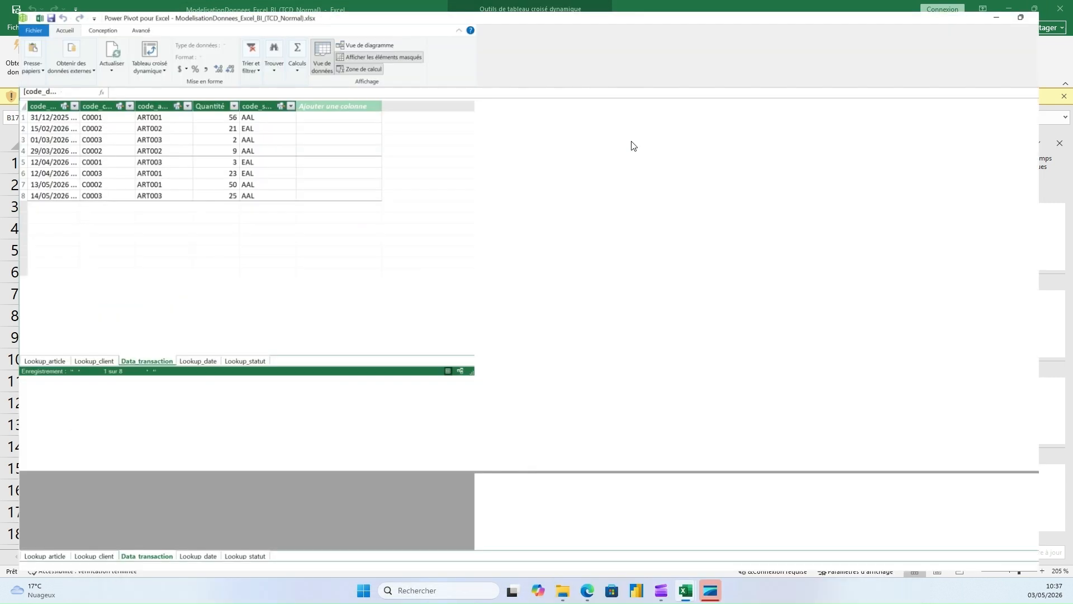
click(705, 49)
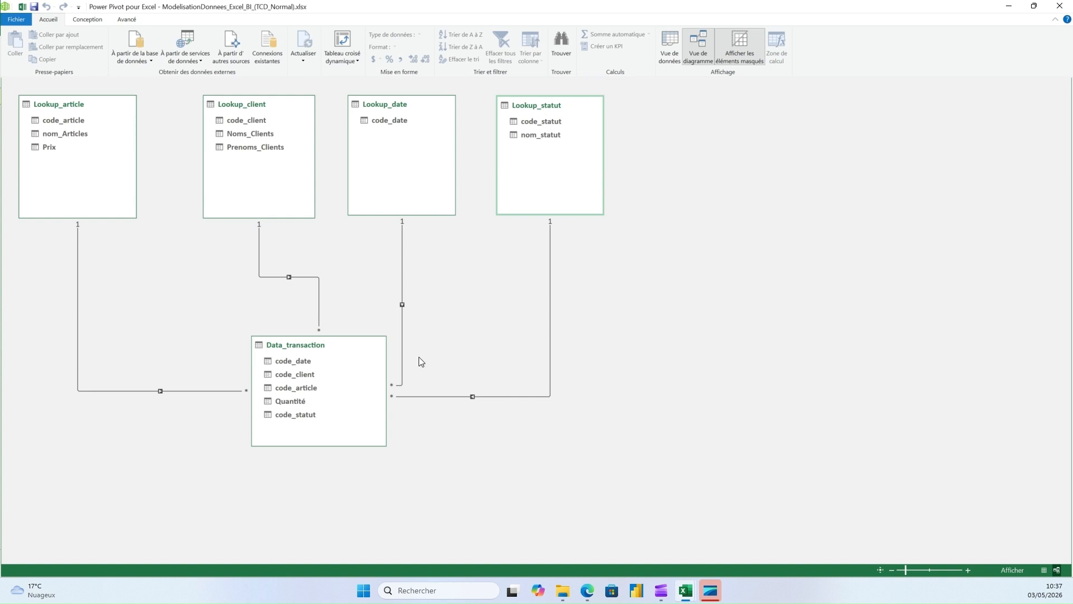
Look at the options for hiding Data_transaction's code_date field from client tools, and minimize the Power Pivot window
click(304, 363)
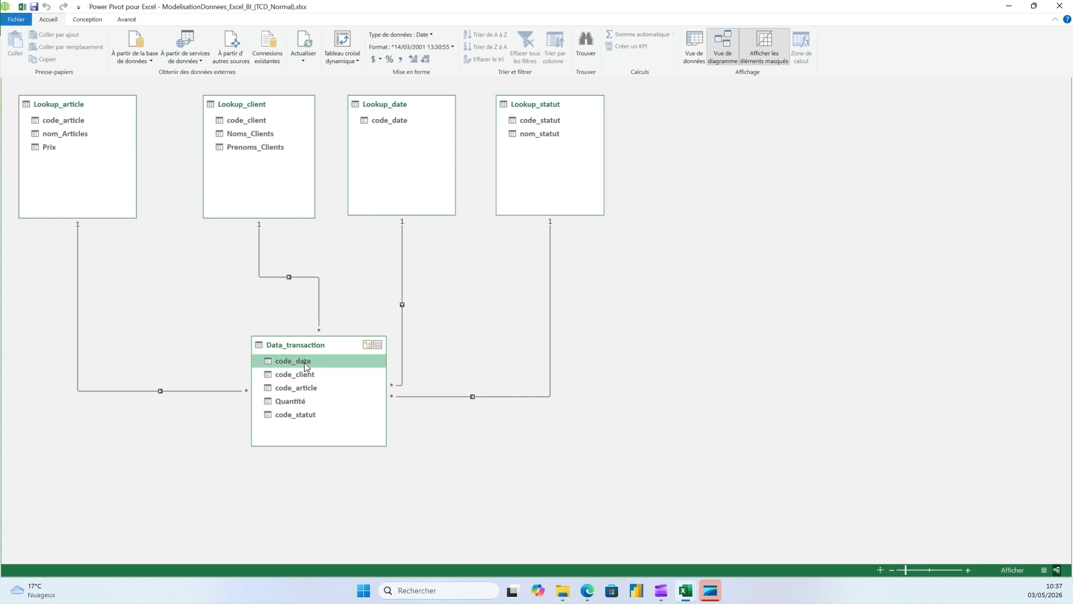
right_click(305, 362)
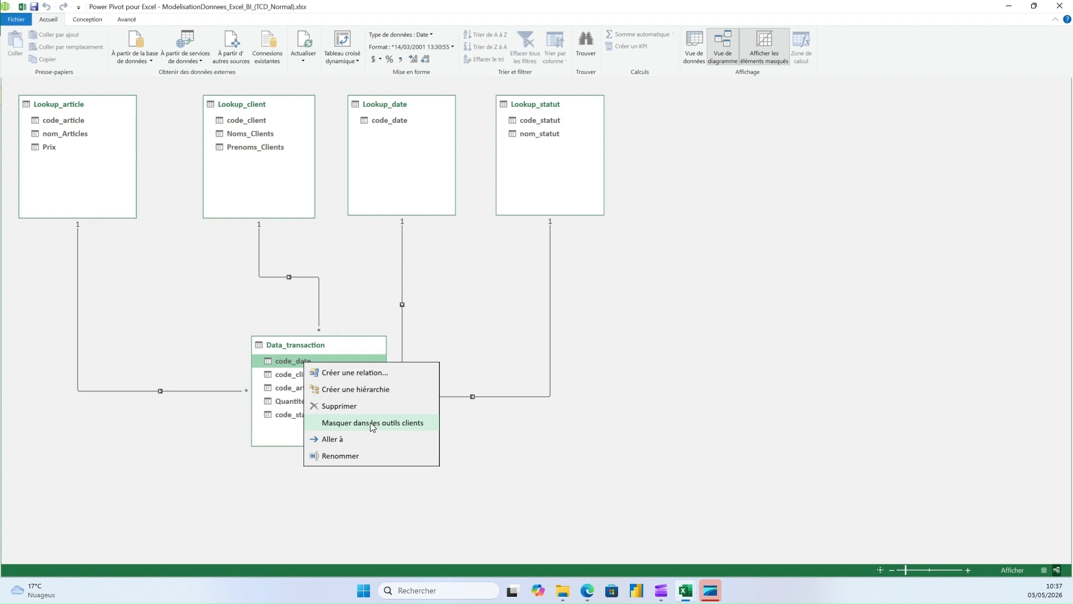
key(Escape)
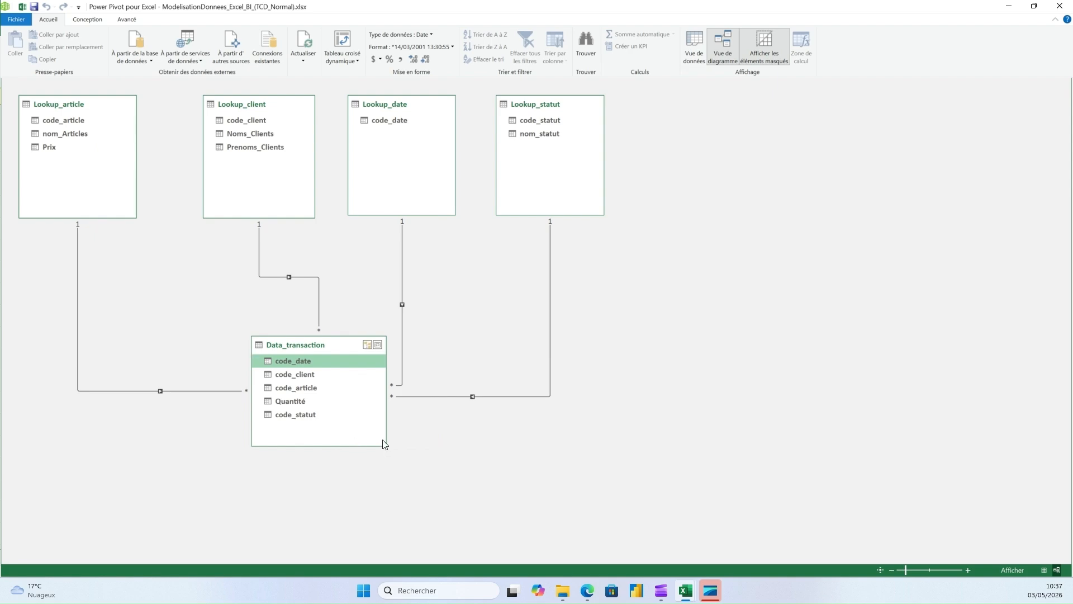
click(1035, 7)
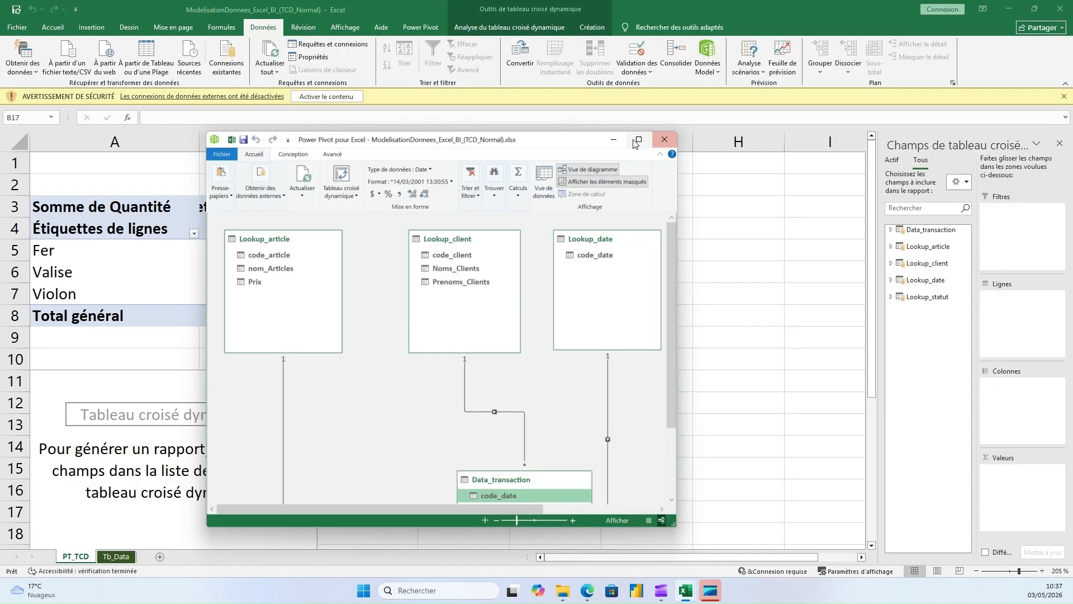
click(613, 140)
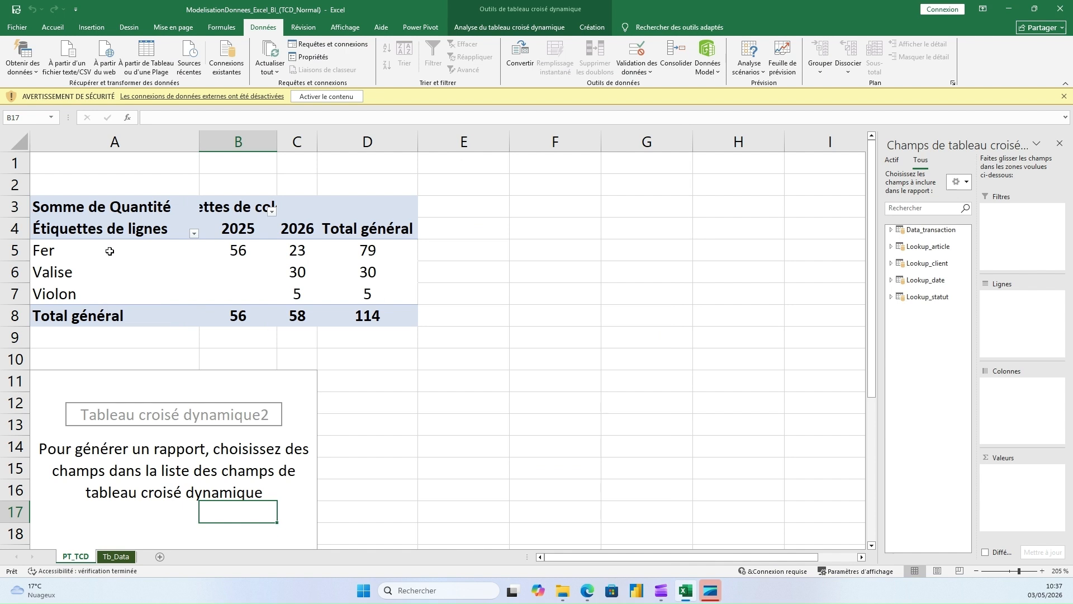
Examine the fields of Lookup_date in the pivot field list and its records in the Power Pivot data model, closing Power Pivot when done
mouse_move(241, 241)
click(891, 280)
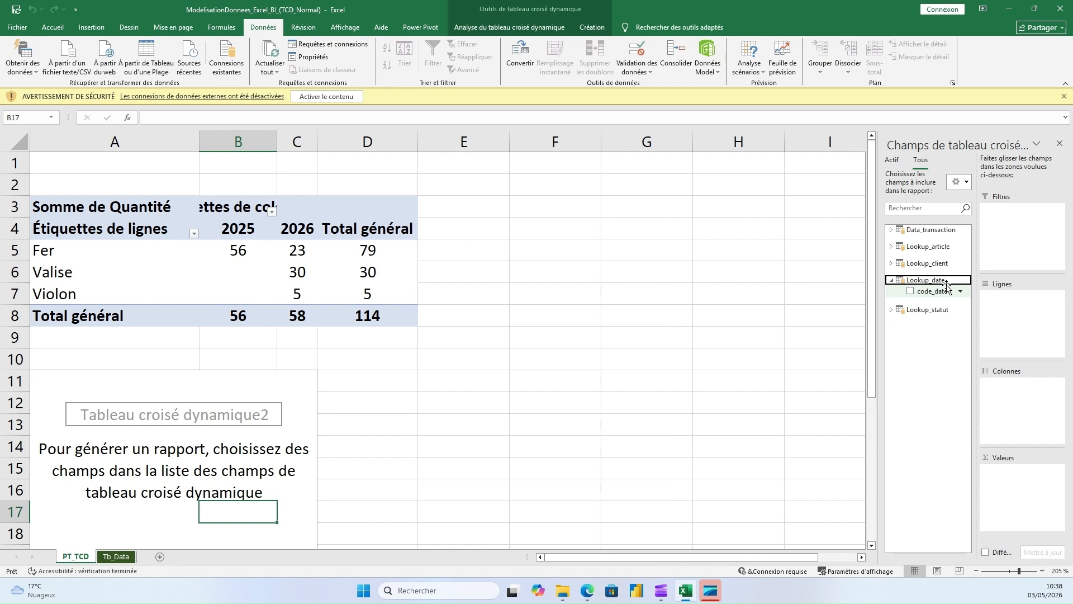
click(717, 72)
click(546, 286)
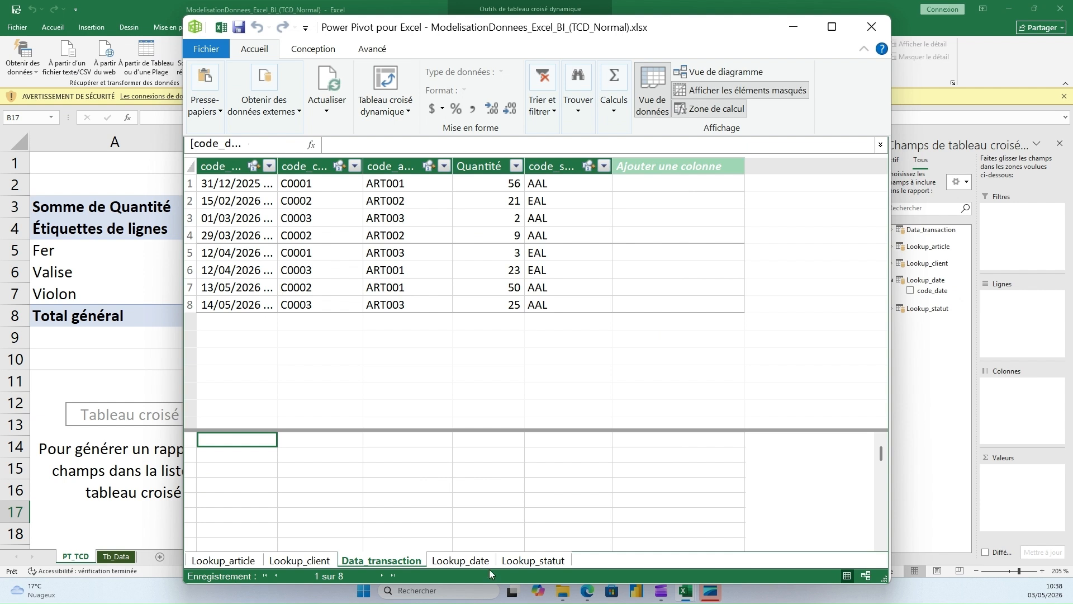
click(488, 562)
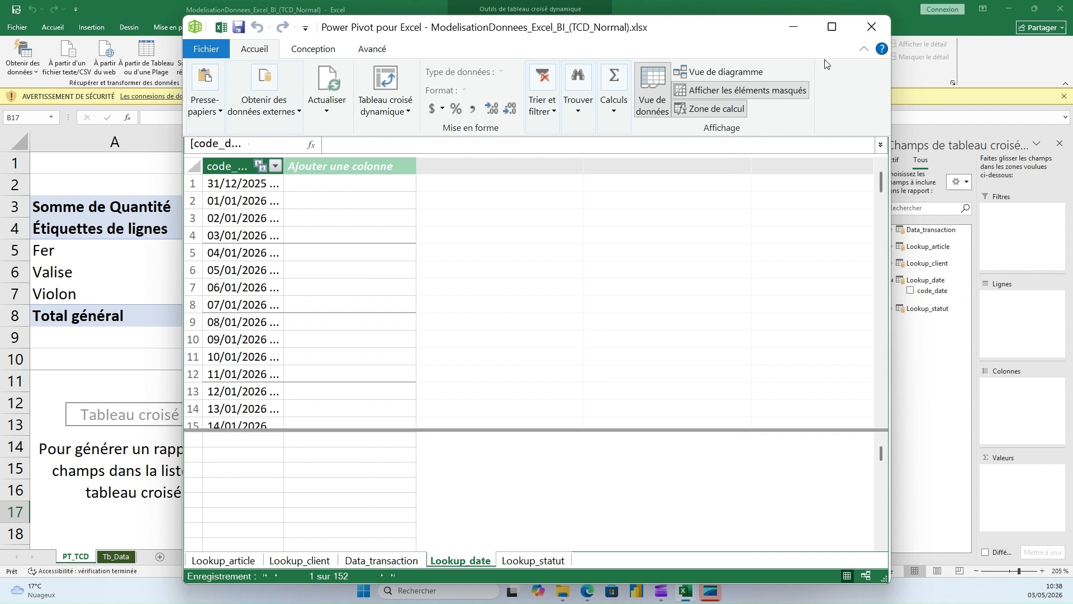
click(873, 27)
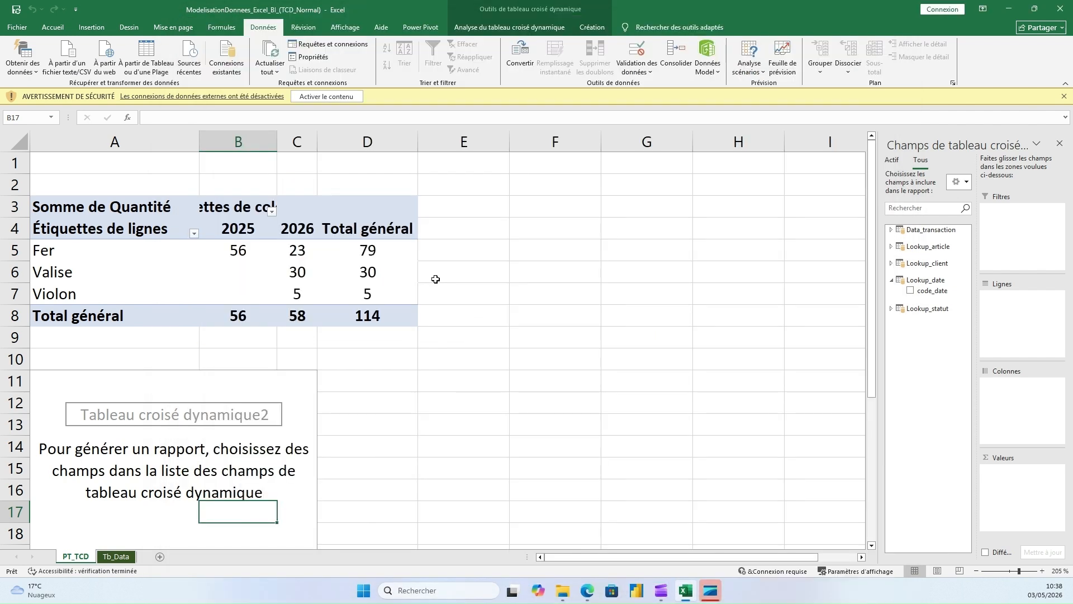
Switch to the source workbook ModelisationDonnees_Excel_BI_FN and display its TdC_date sheet
mouse_move(686, 590)
key(alt+Tab)
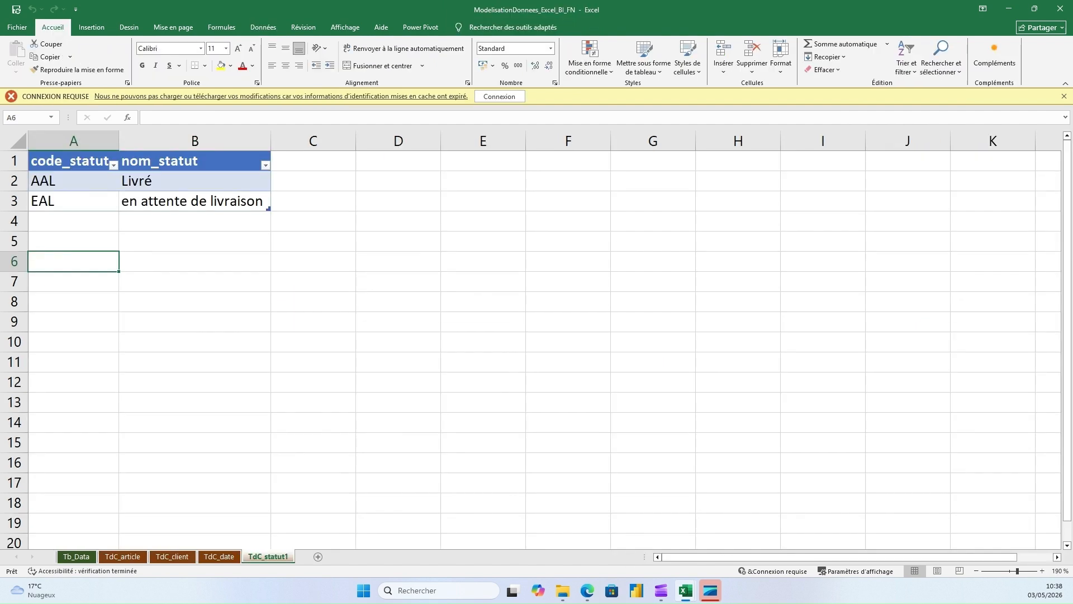
drag(342, 285, 335, 301)
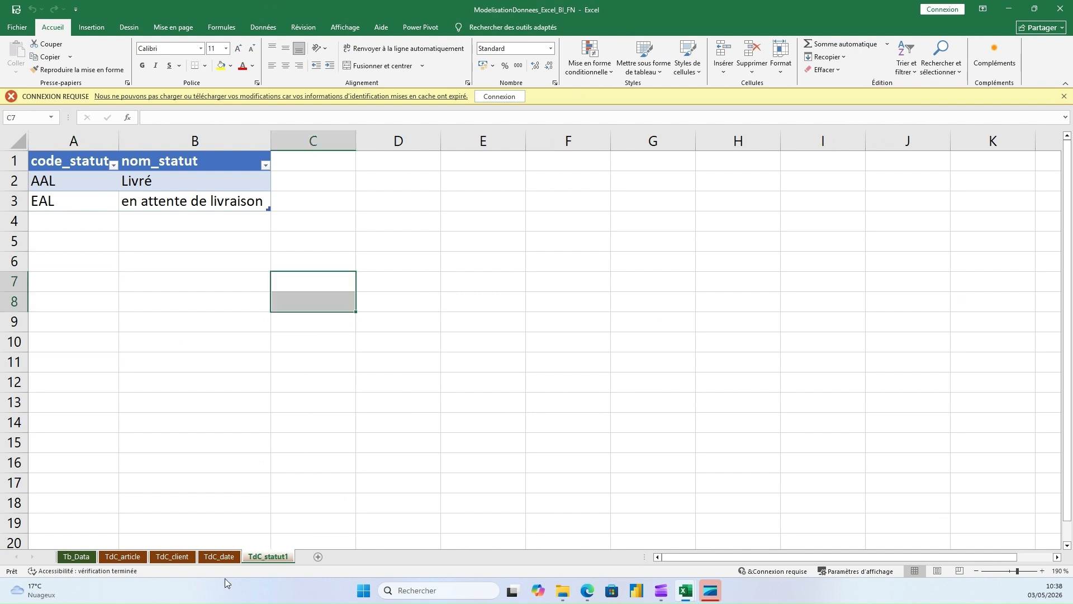
key(ctrl+Page_Up)
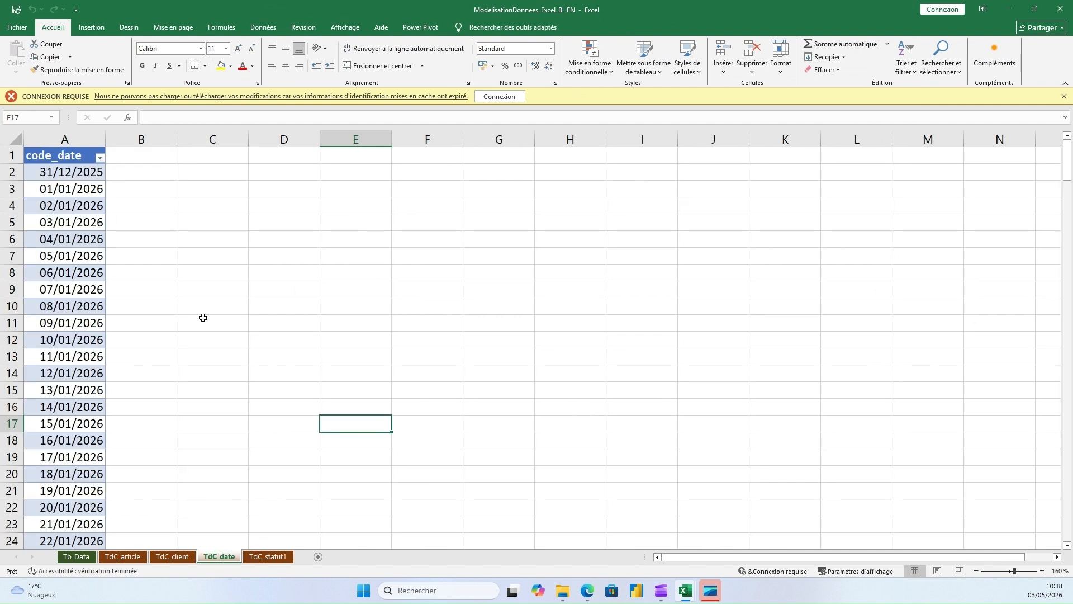
Add a new table column headed Années in cell B1, beside code_date
click(152, 158)
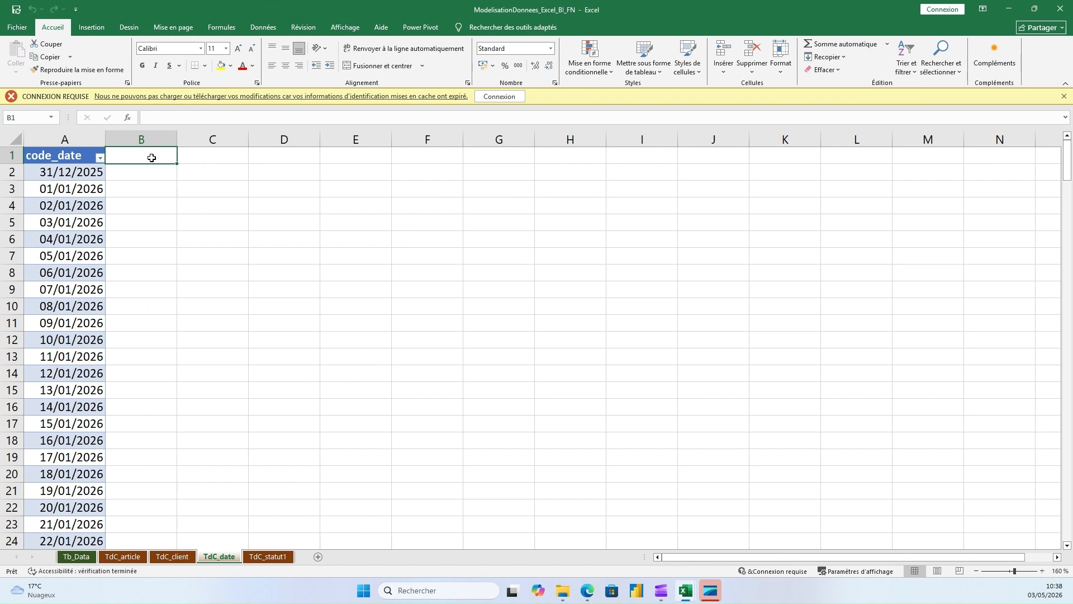
text(A)
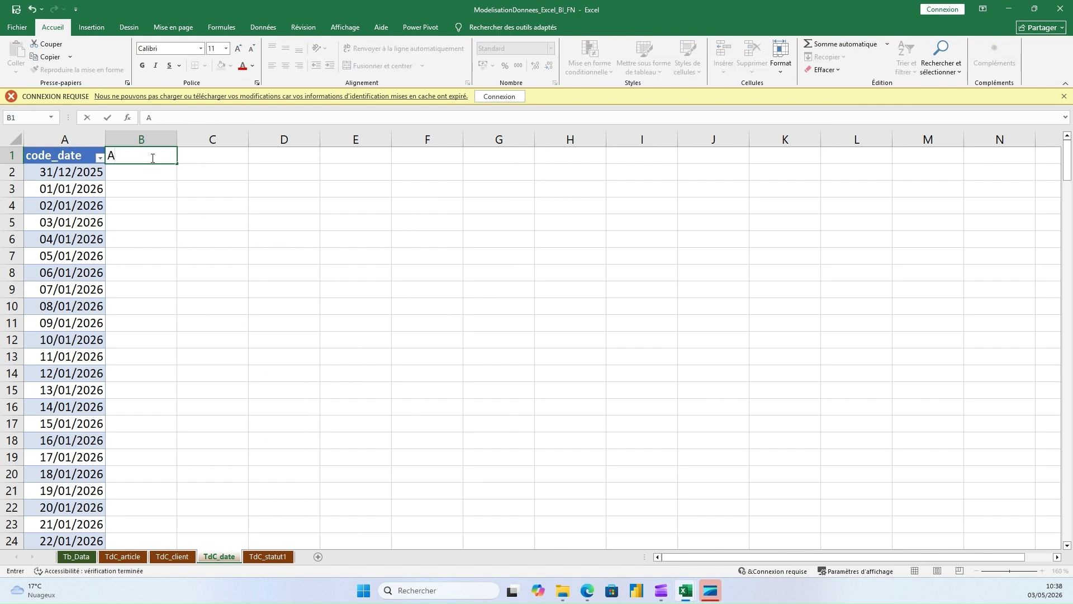
text(NN2ES)
key(BackSpace)
key(BackSpace)
key(BackSpace)
key(BackSpace)
key(BackSpace)
text(nnées)
key(ctrl+Return)
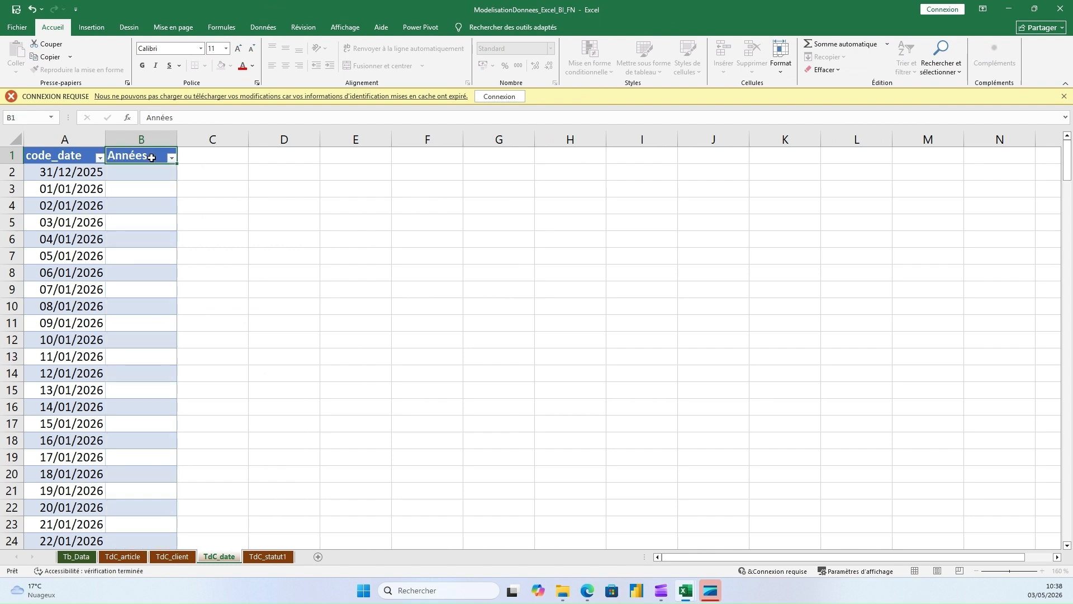
key(Return)
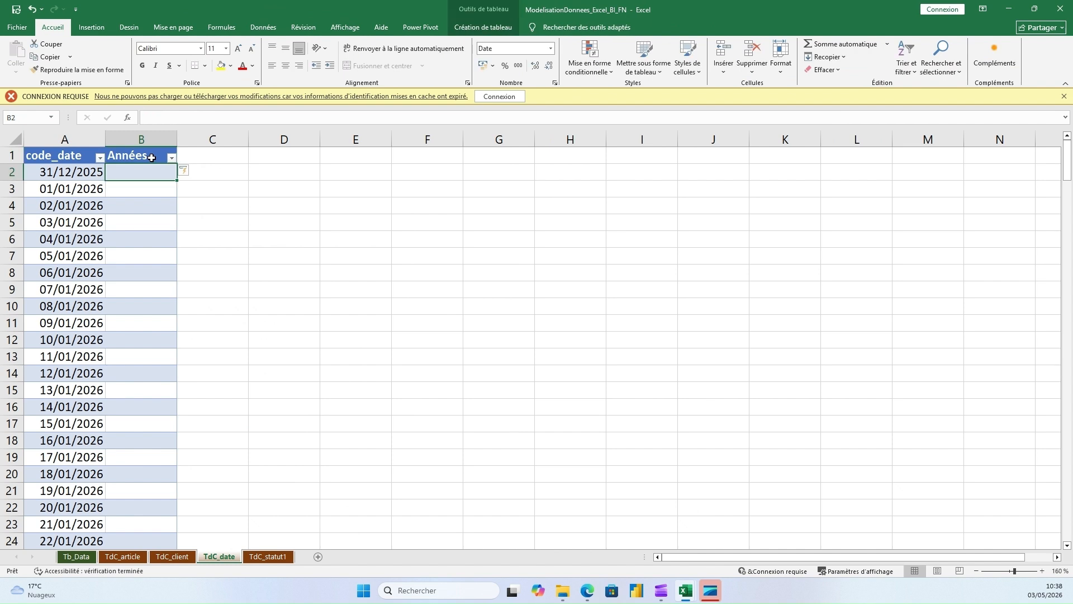
Fill the Années column with the formula +ANNEE([@[code_date]]) to extract the year of each date
text(+)
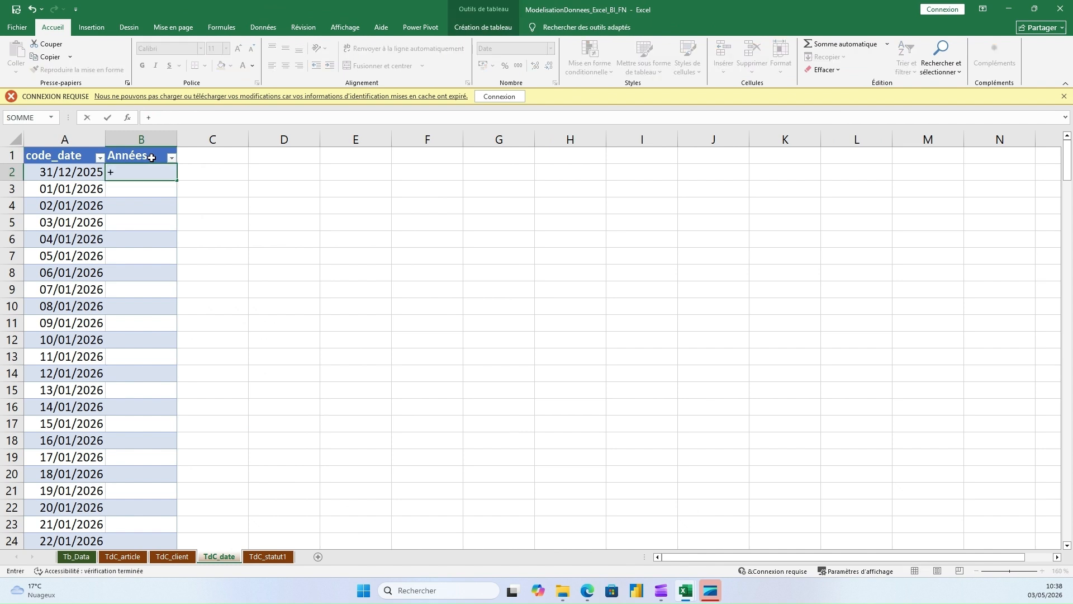
text(an)
key(Tab)
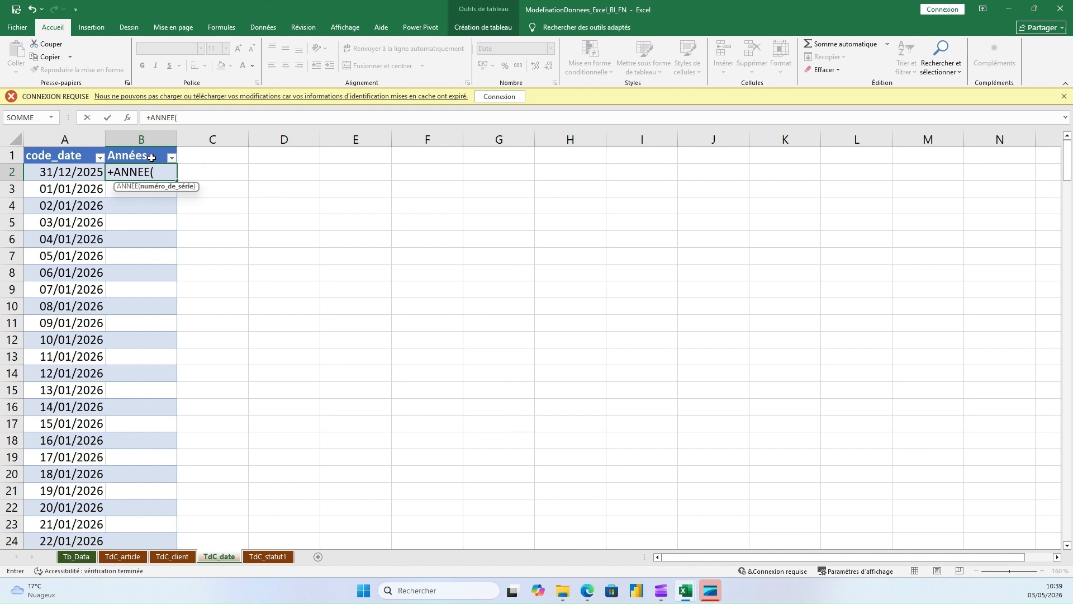
click(57, 167)
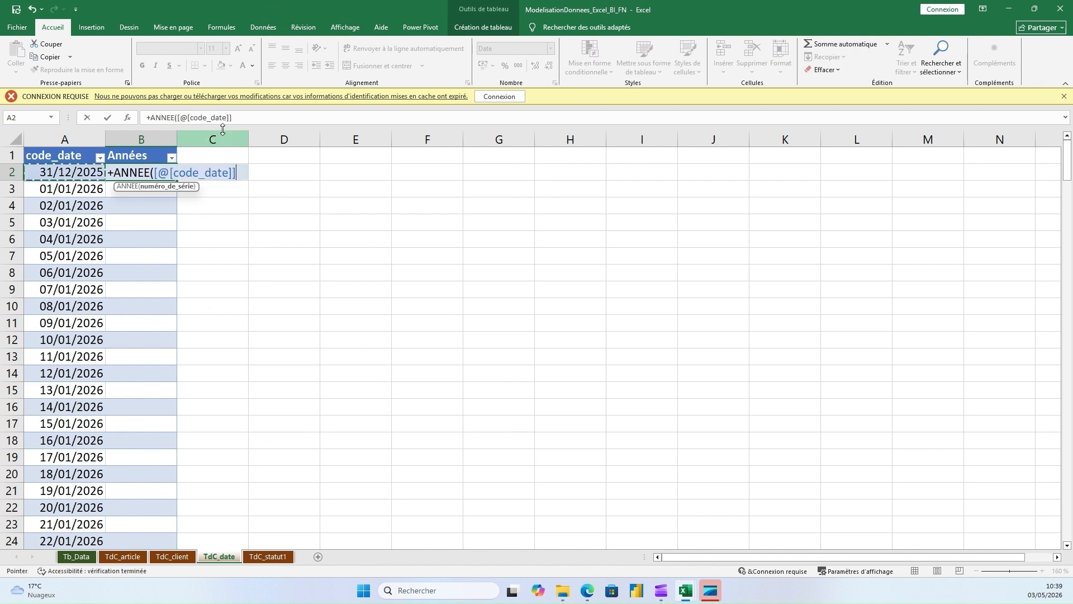
click(222, 128)
text())
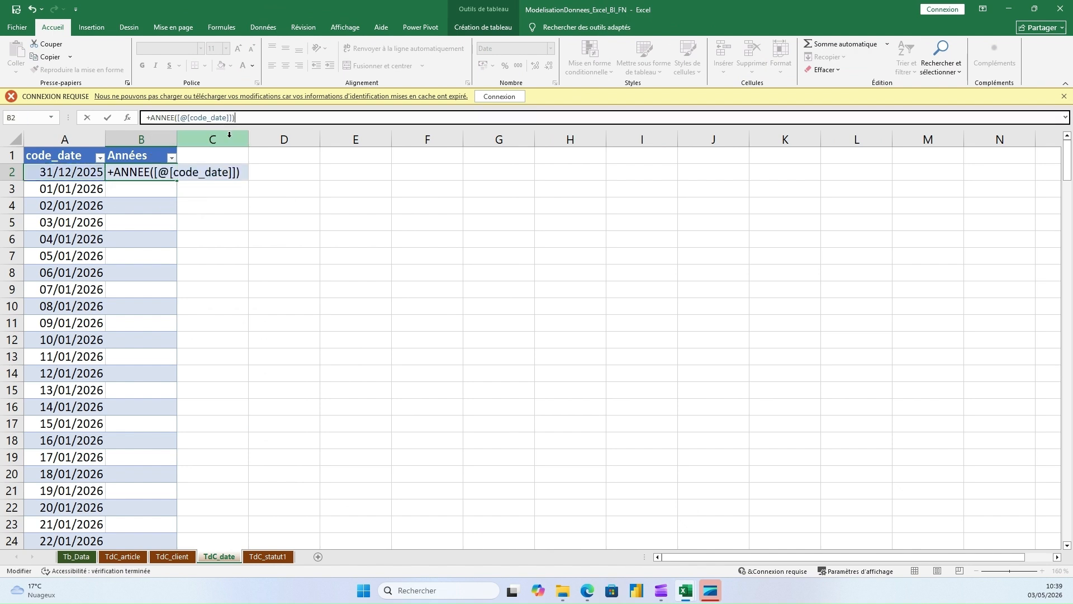
key(Return)
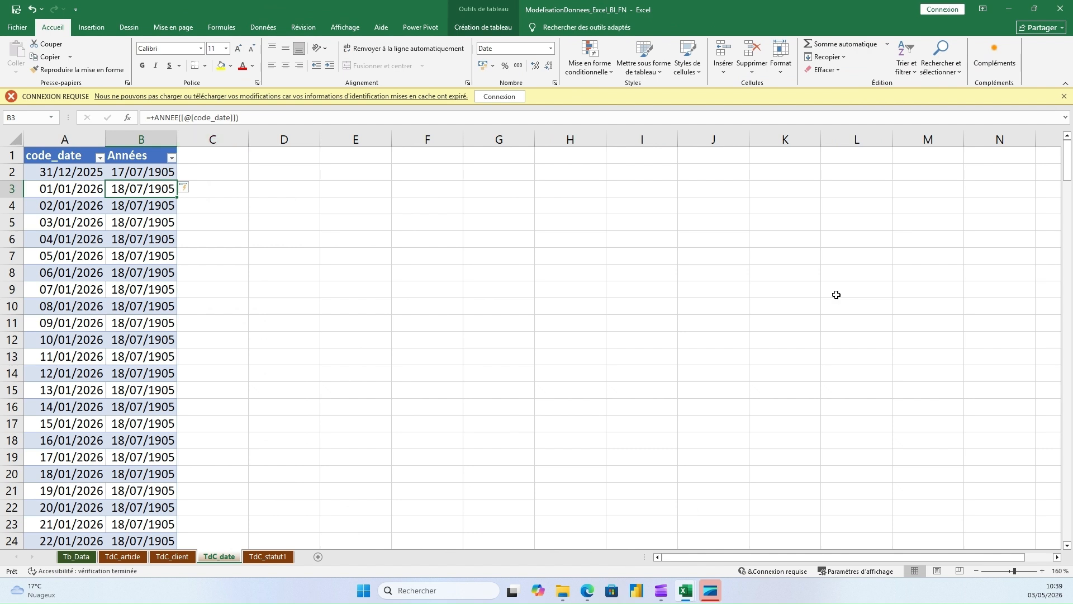
Apply the Standard number format to the whole Années column down to row 153, and close the source workbook
drag(1066, 182, 1066, 519)
scroll(162, 229, up, 18)
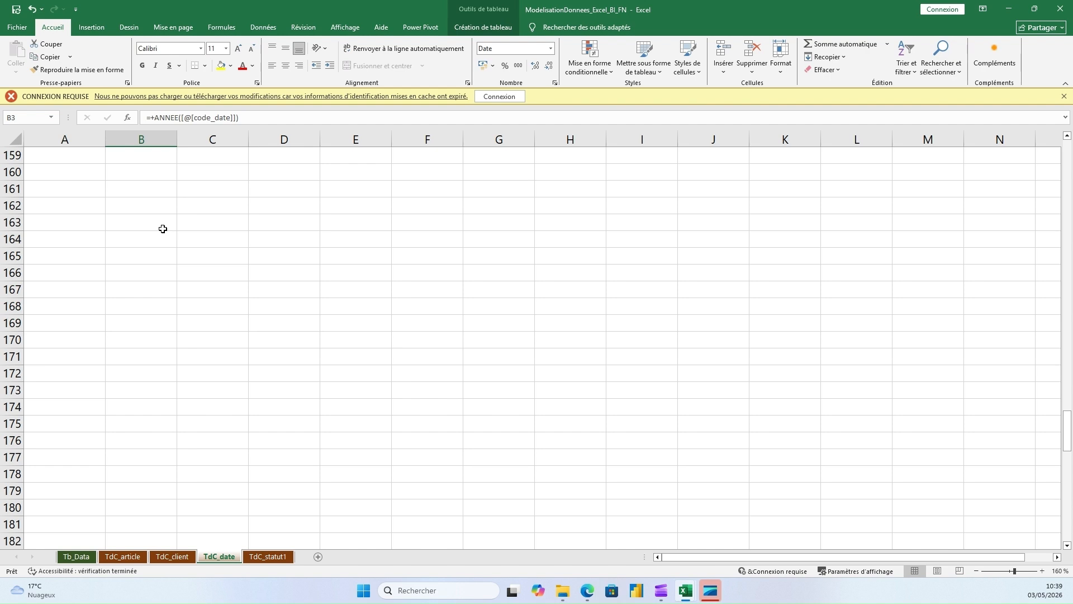
scroll(162, 229, up, 6)
click(146, 306)
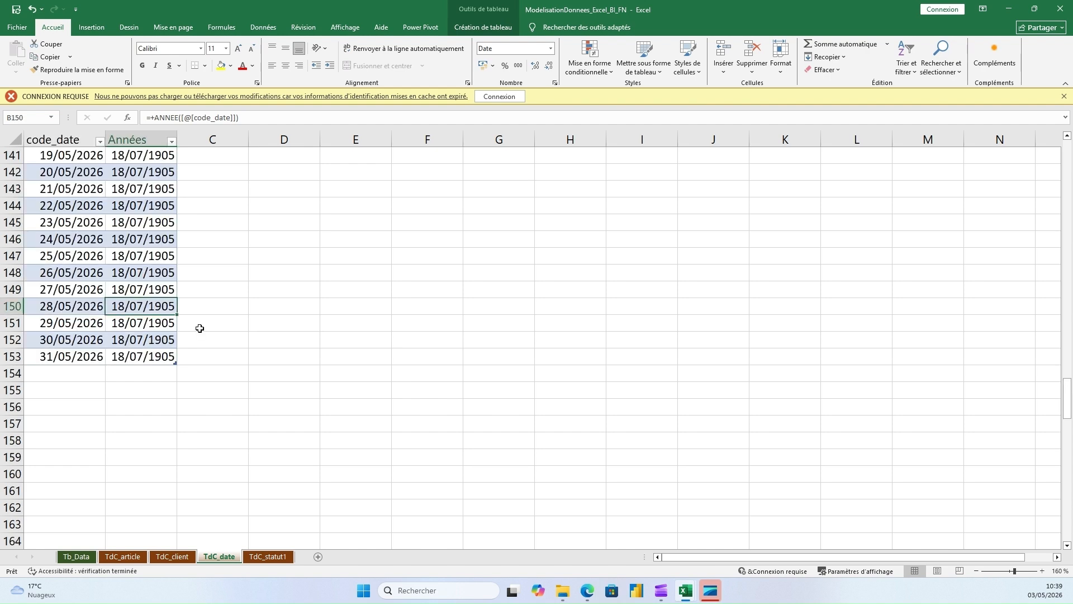
click(138, 136)
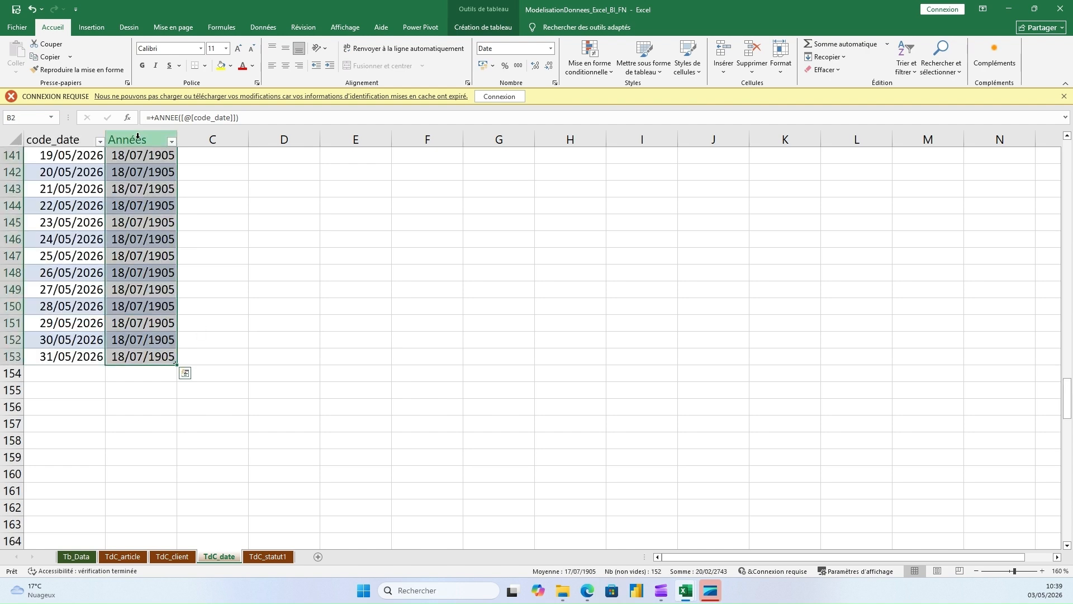
right_click(137, 136)
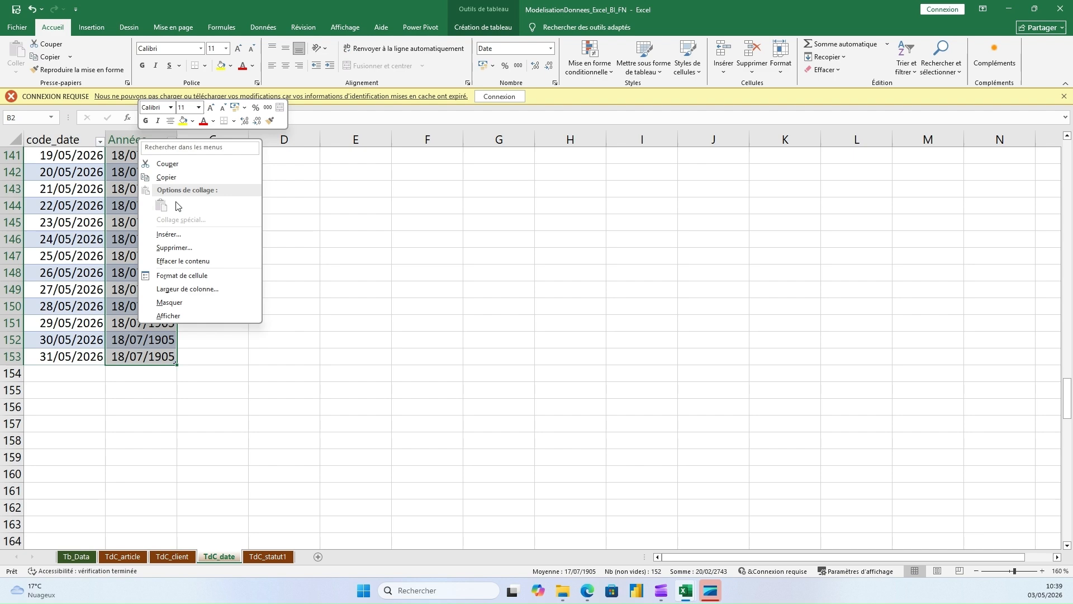
click(182, 275)
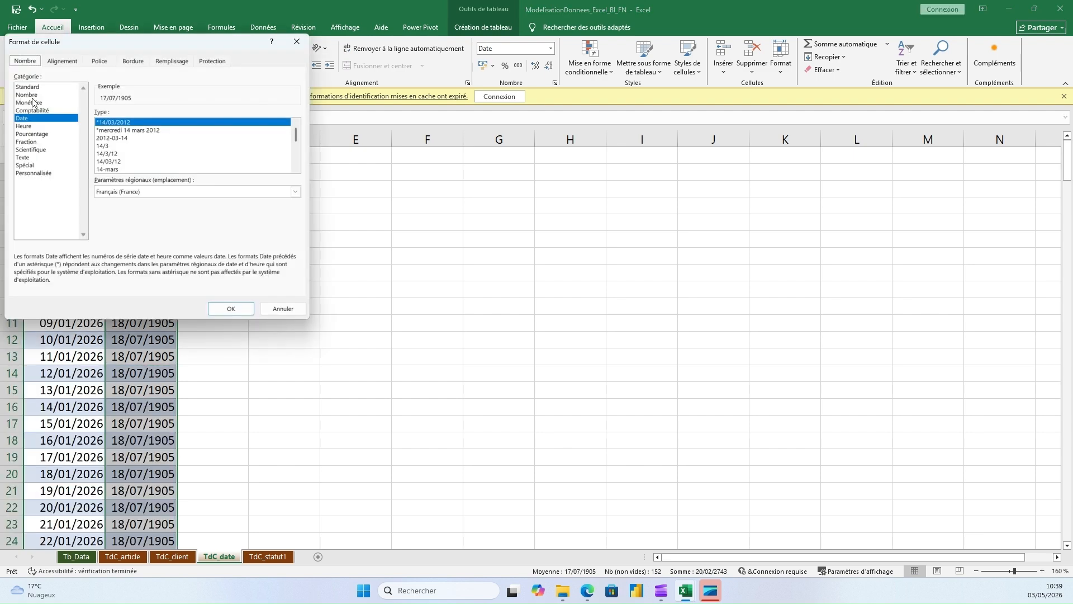
click(26, 87)
click(238, 311)
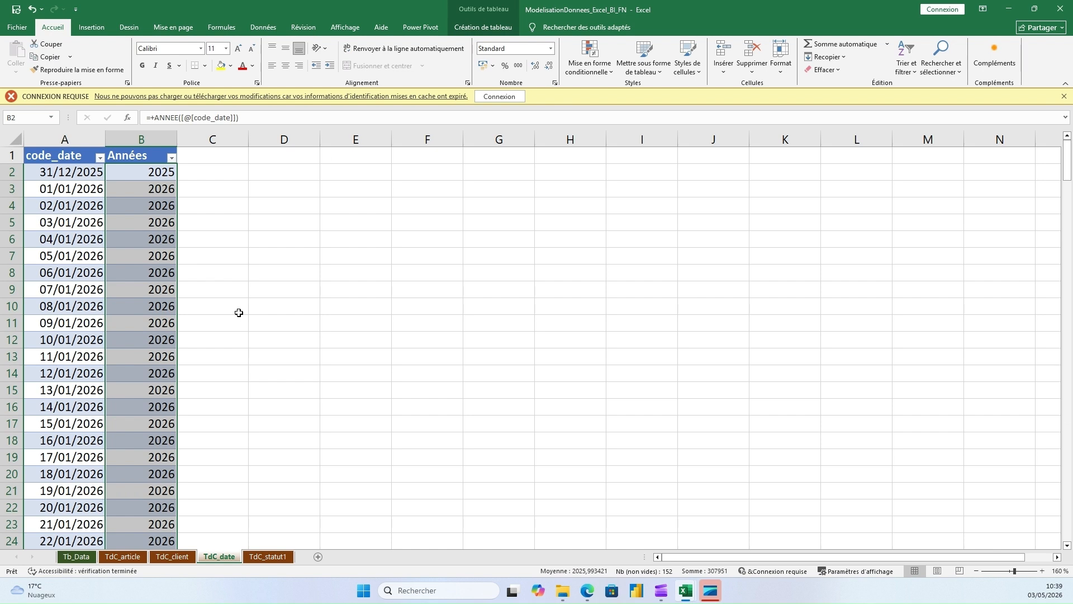
click(157, 174)
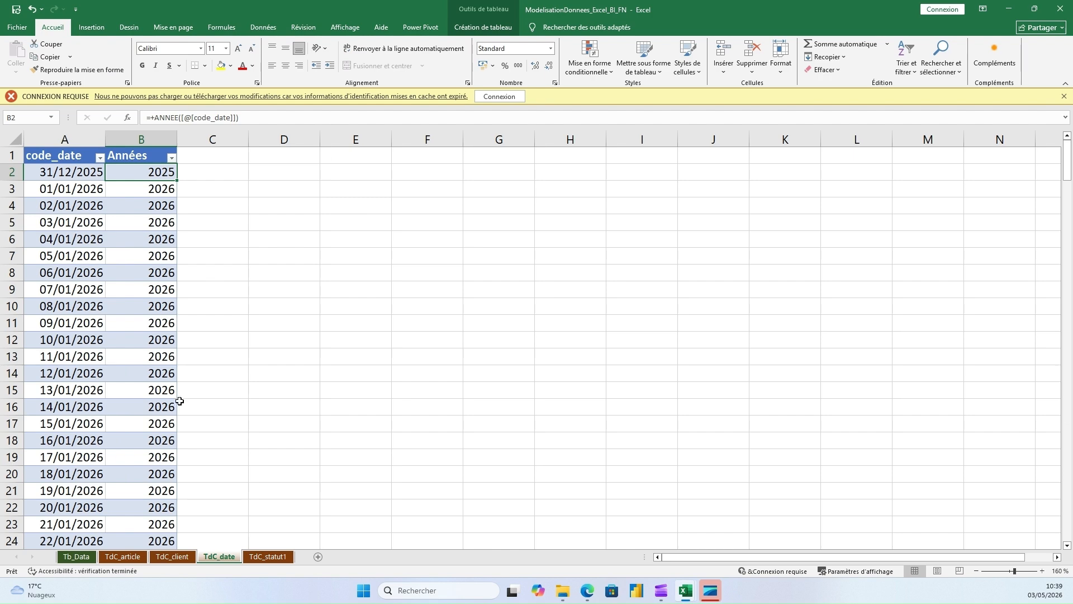
click(1062, 12)
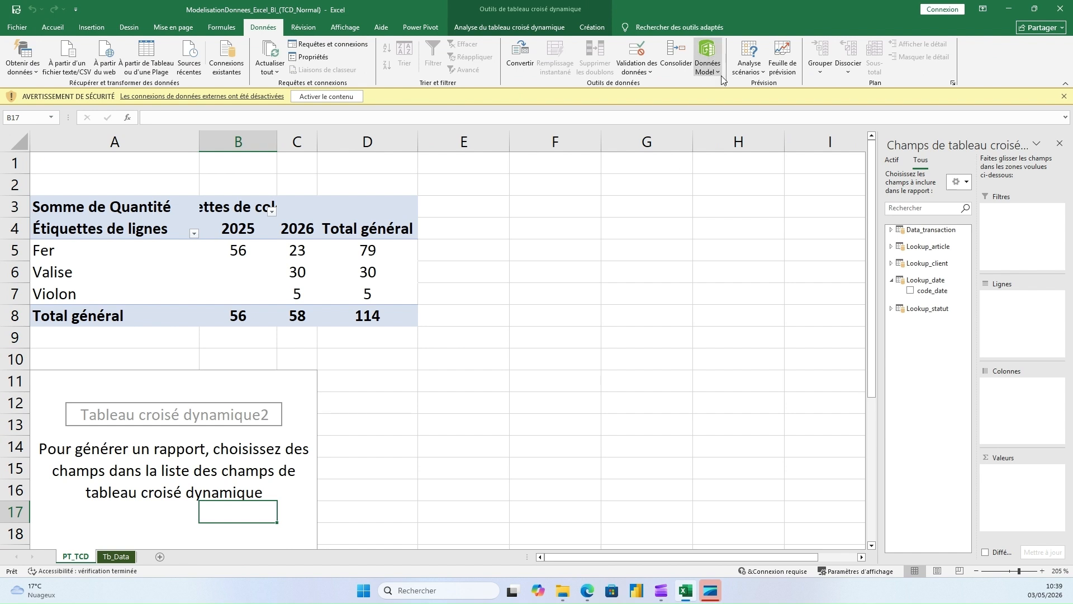
Check the refresh options in the workbook and in the Power Pivot data model, and close Power Pivot
click(277, 72)
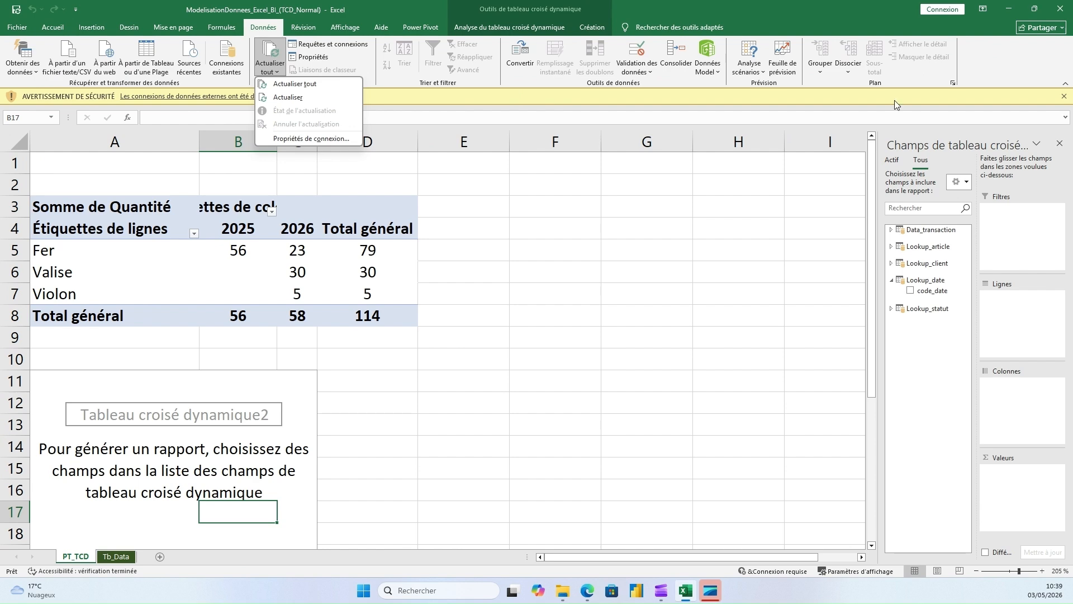
click(722, 76)
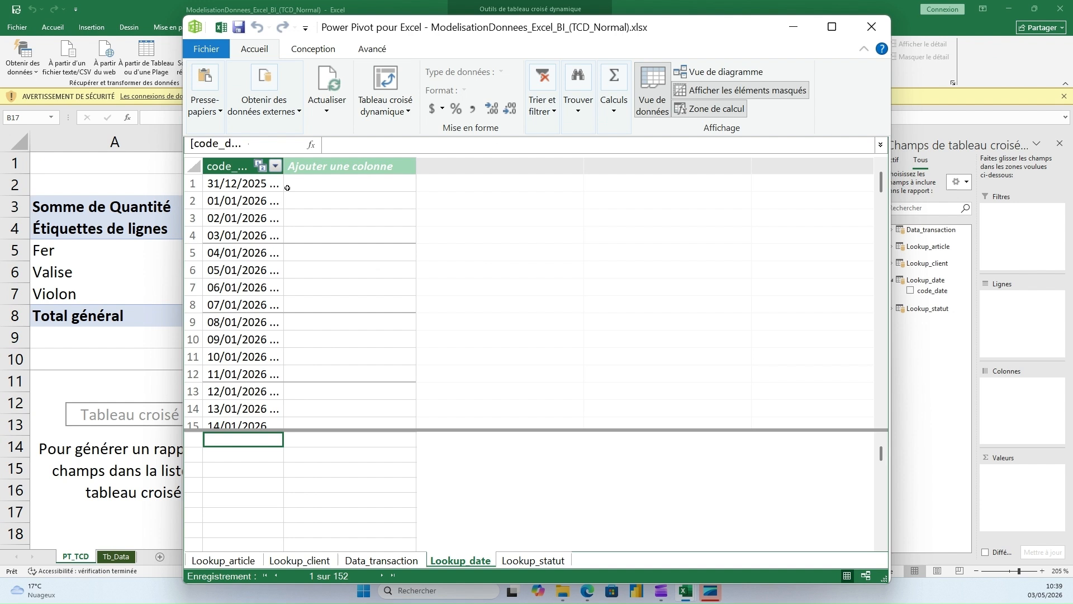
click(326, 112)
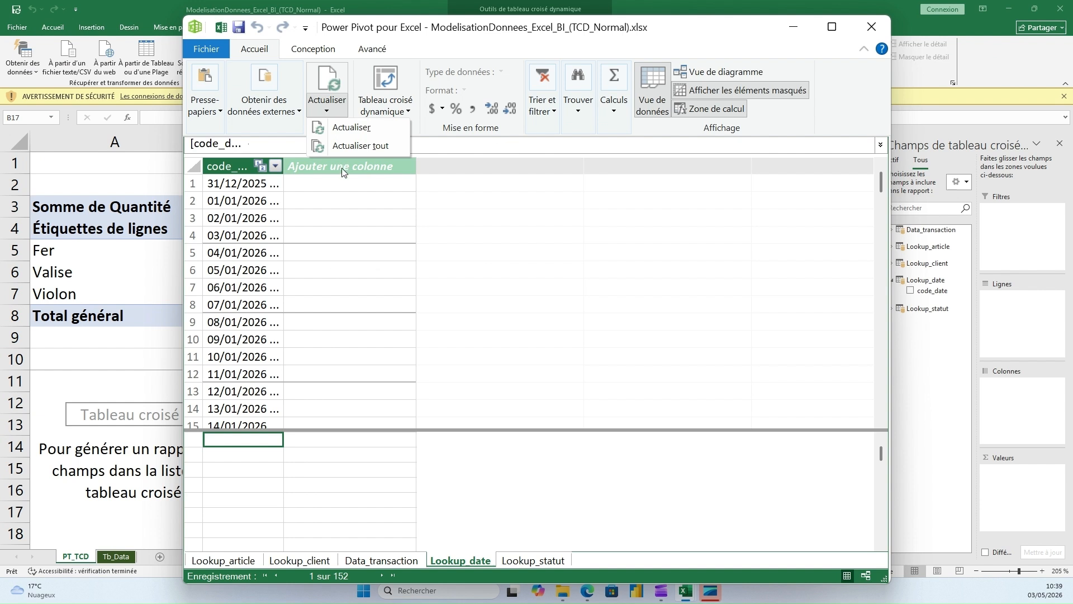
click(872, 27)
Refresh all of the workbook's data connections, accepting the security notice about external data sources
click(277, 73)
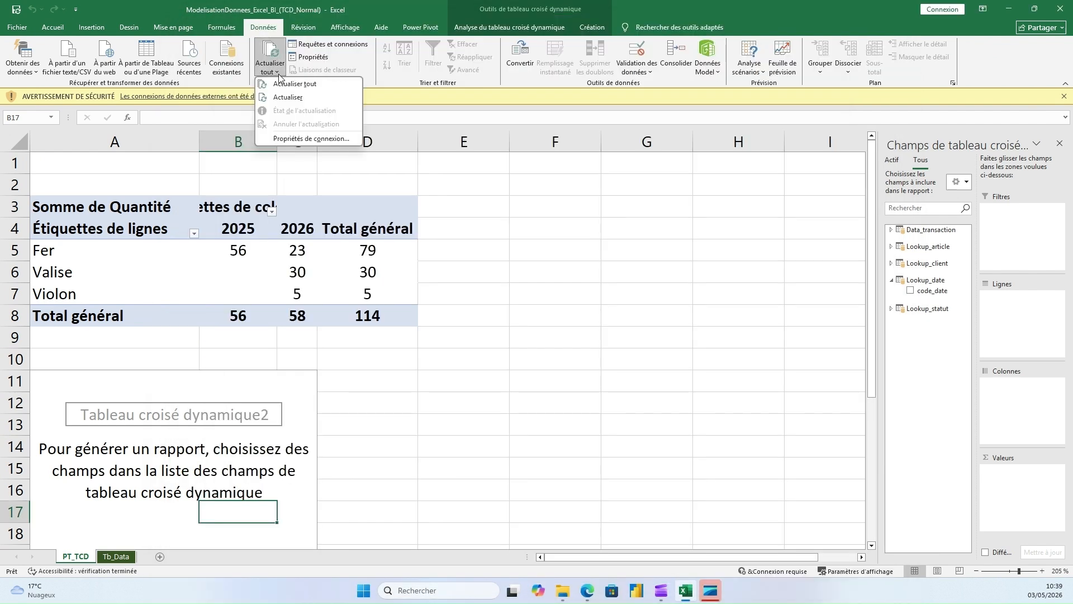
click(292, 84)
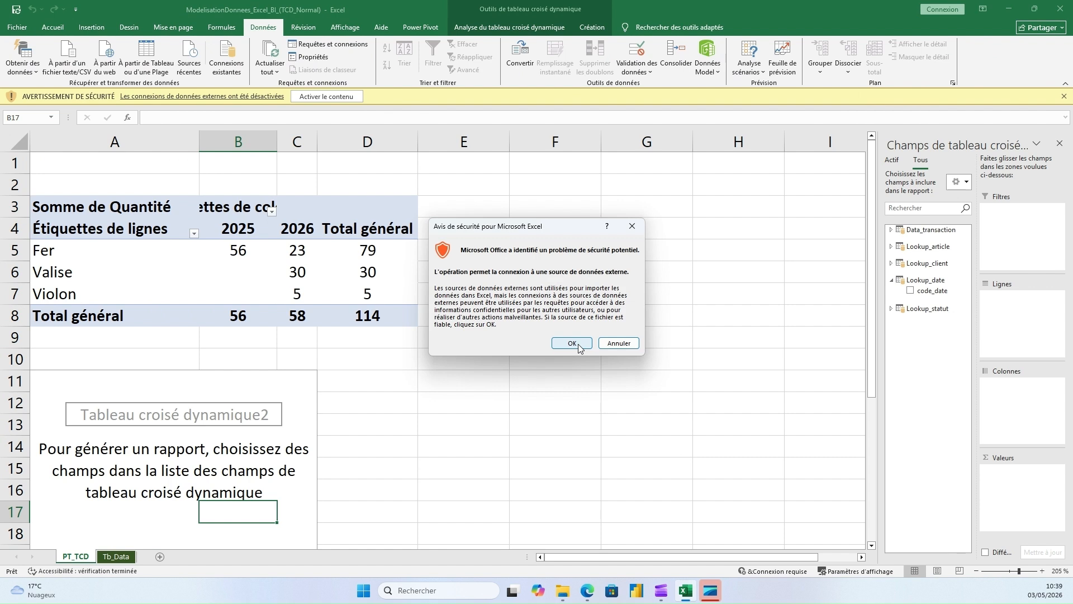
click(572, 343)
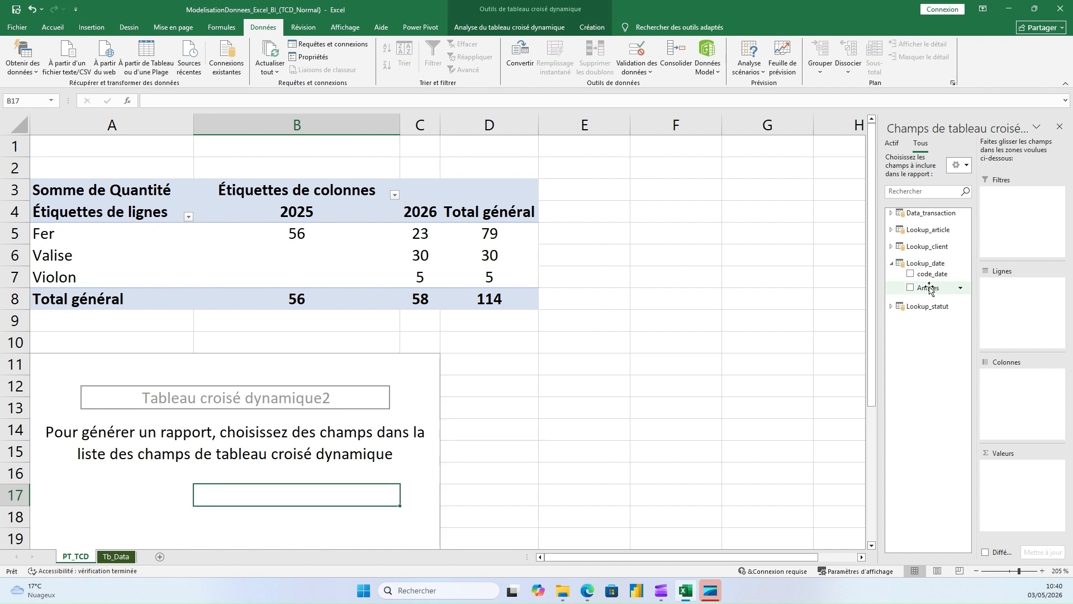
Check the Années column of Lookup_date in the Power Pivot data model and close the window
click(715, 70)
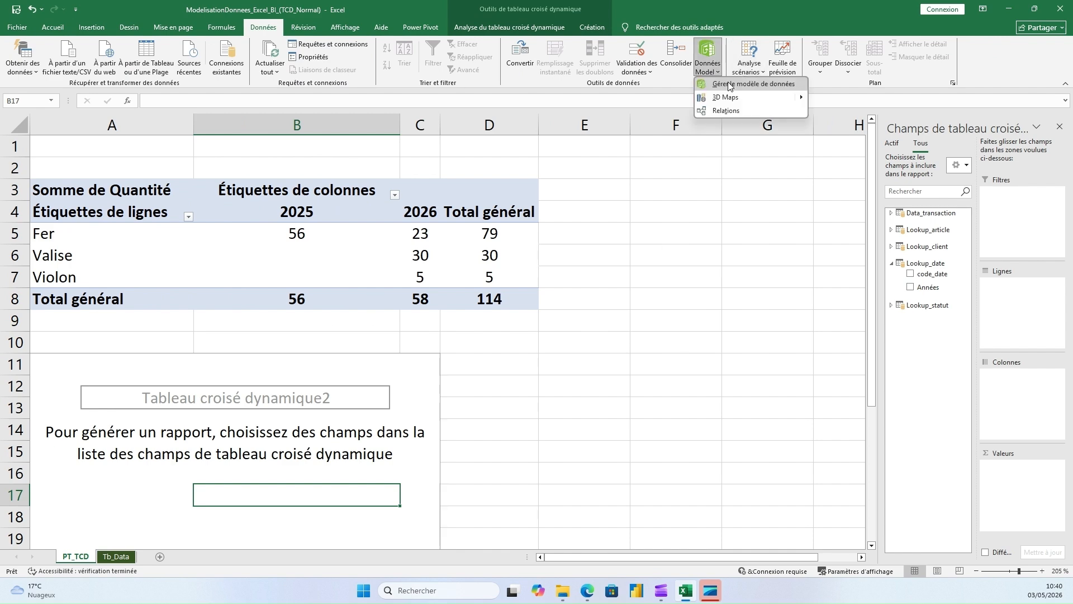
click(729, 85)
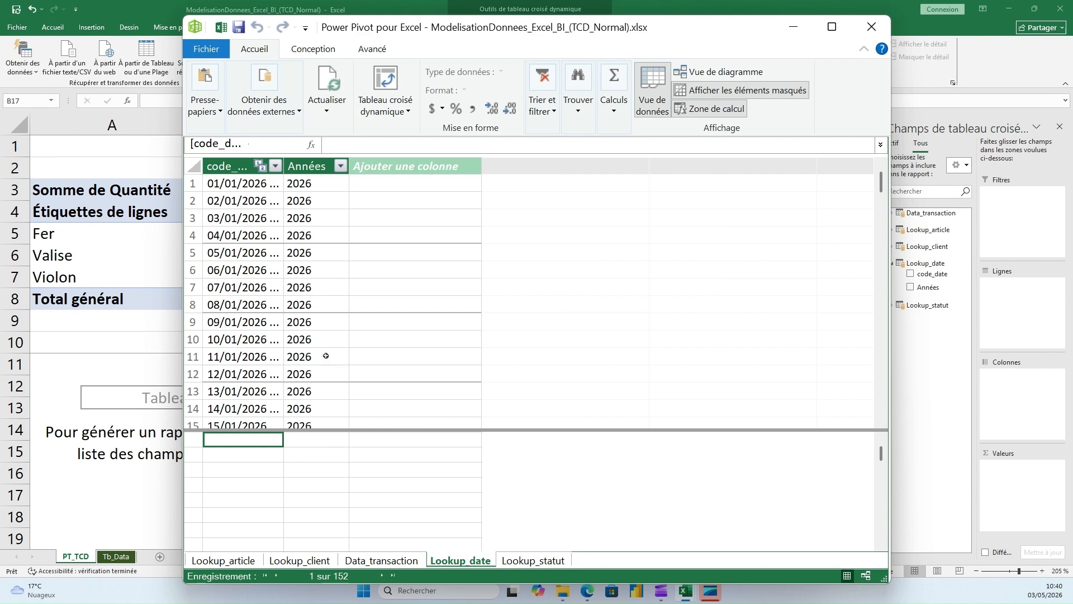
click(873, 29)
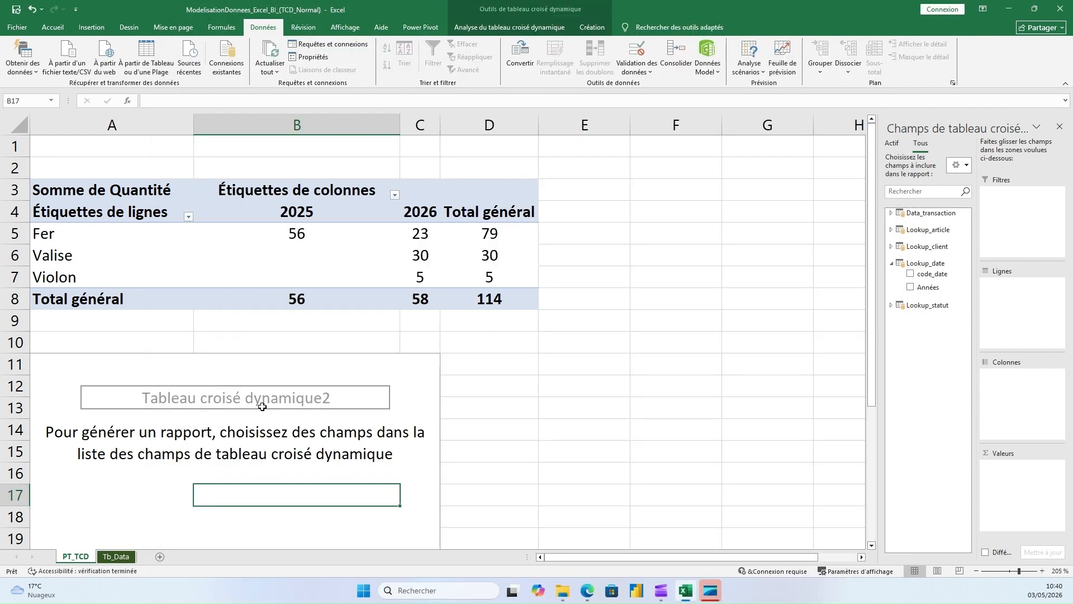